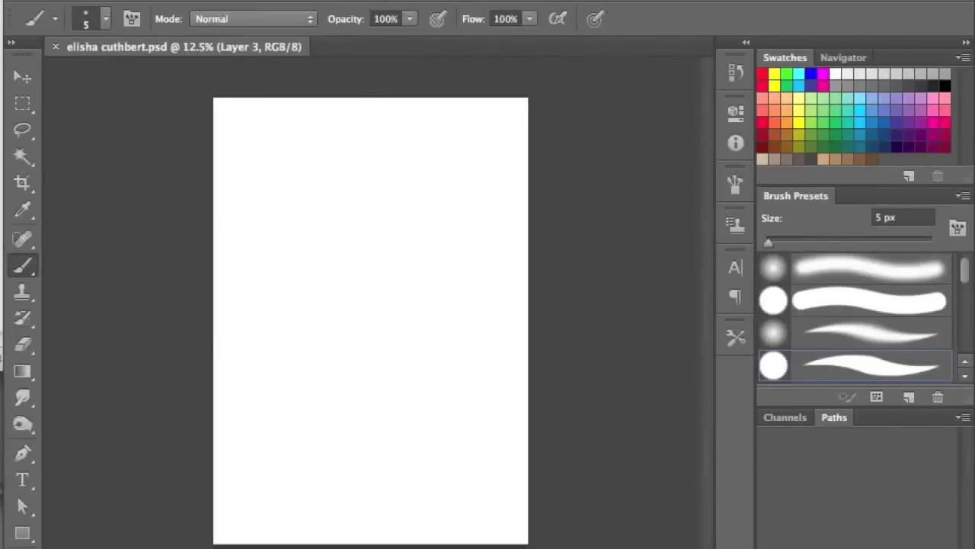
Step: Sketch the face, neck and hair lines, then paint a broad 90 px brown stroke down the left on a new layer
mouse_move(326, 411)
mouse_down()
mouse_move(267, 457)
mouse_move(371, 196)
mouse_move(372, 256)
mouse_move(348, 163)
mouse_move(386, 171)
mouse_move(283, 274)
mouse_up()
key(z)
click(414, 349)
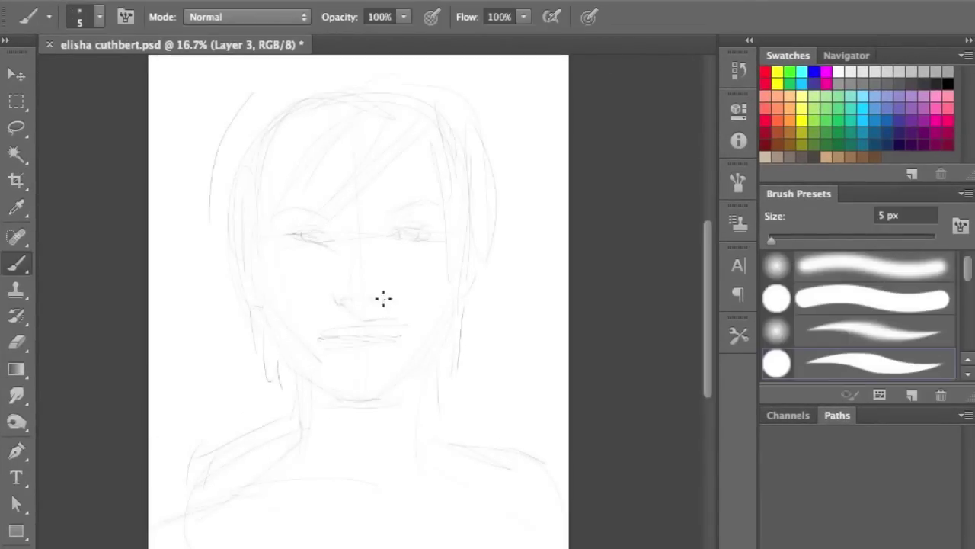
drag(213, 199, 221, 282)
key(ctrl+shift+alt+n)
mouse_move(175, 162)
mouse_down()
mouse_move(175, 275)
mouse_move(174, 98)
mouse_move(229, 411)
mouse_up()
Step: At 80% opacity, block in peach skin on the nose, face and neck, plus tan and cream hair strokes
key(8)
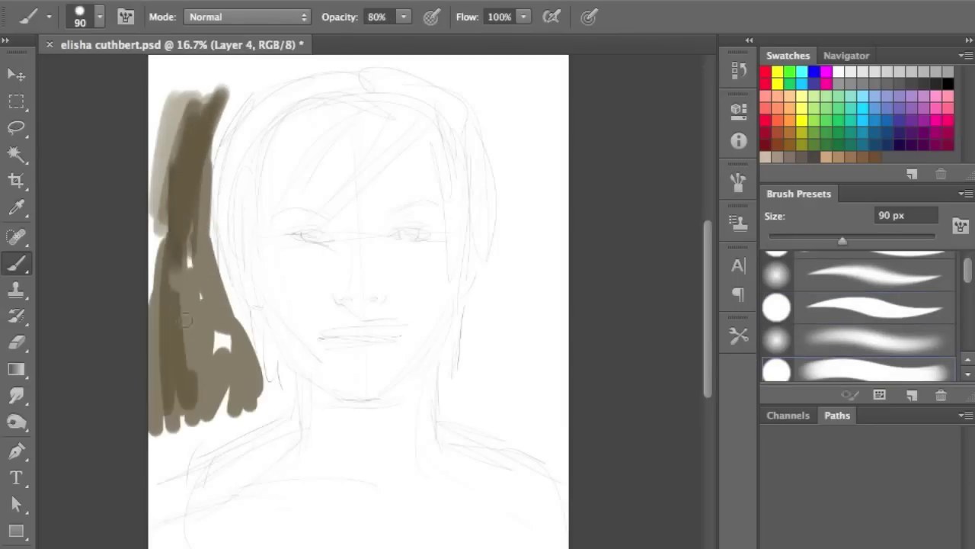
drag(221, 84, 411, 70)
mouse_move(360, 225)
mouse_down()
mouse_move(358, 272)
mouse_move(307, 353)
mouse_up()
mouse_move(320, 289)
mouse_down()
mouse_move(349, 392)
mouse_move(348, 449)
mouse_move(313, 381)
mouse_up()
mouse_move(350, 125)
mouse_down()
mouse_move(233, 188)
mouse_move(373, 126)
mouse_up()
drag(442, 121, 510, 320)
Step: With a 200 px brush at 50% opacity, fill the background grey and paint peach shoulders and chest
key(5)
key(])
key(])
key(])
mouse_move(548, 244)
mouse_down()
mouse_move(403, 59)
mouse_move(185, 83)
mouse_move(198, 472)
mouse_up()
mouse_move(229, 458)
mouse_down()
mouse_move(327, 453)
mouse_move(359, 342)
mouse_up()
mouse_move(365, 122)
mouse_down()
mouse_move(296, 92)
mouse_move(414, 96)
mouse_move(472, 274)
mouse_up()
Step: Save the painting and zoom in on the face, with a 60 px brush ready
key([)
key([)
key([)
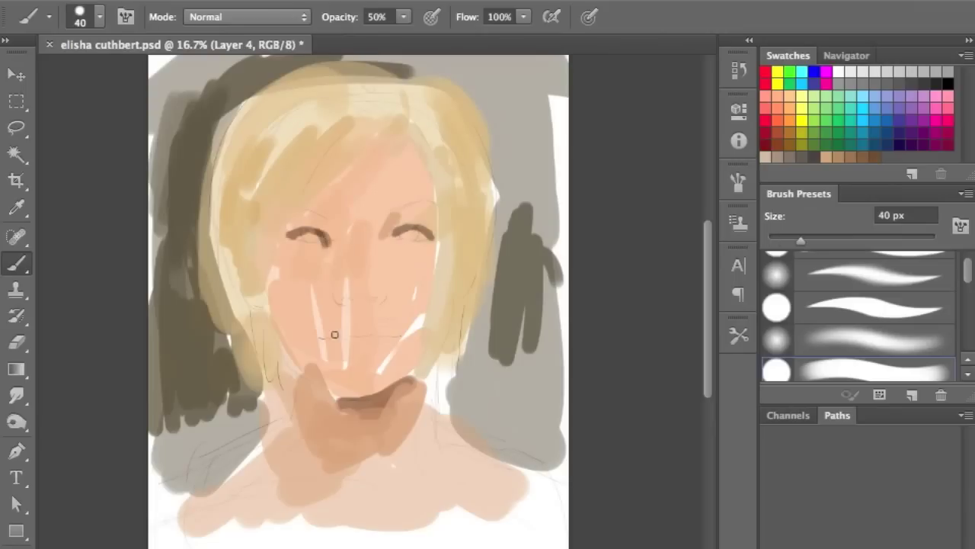
key(ctrl+s)
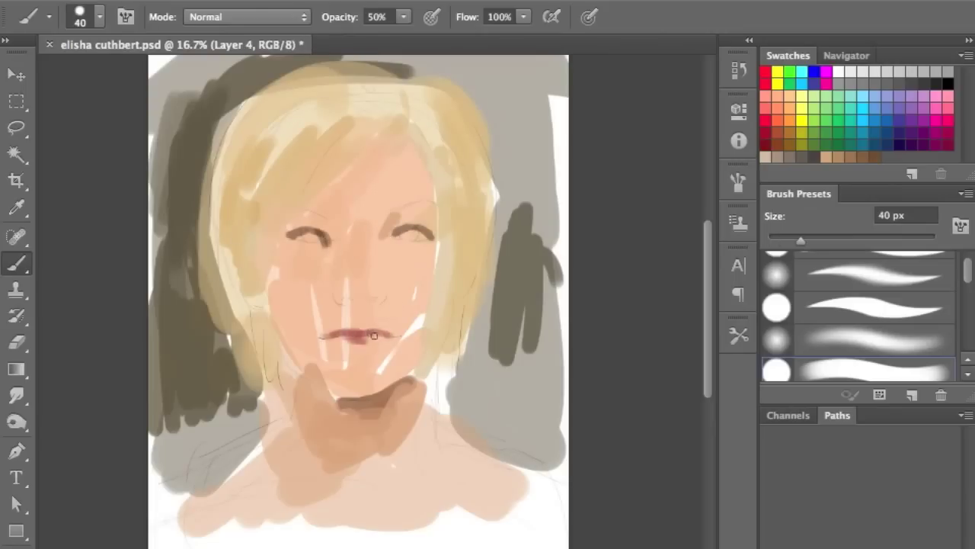
ctrl+click(343, 259)
key(])
key(])
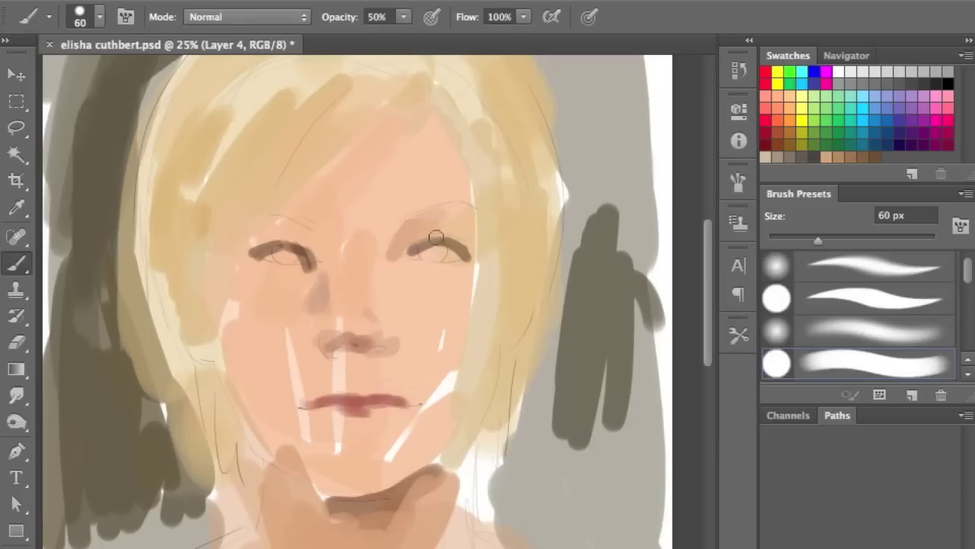
Step: Paint the eyes dark and sweep brown hair strands across the forehead and left side
click(429, 253)
drag(276, 254, 301, 256)
mouse_move(221, 273)
mouse_down()
mouse_move(256, 211)
mouse_move(411, 85)
mouse_up()
mouse_move(381, 114)
mouse_down()
mouse_move(429, 160)
mouse_move(457, 322)
mouse_move(254, 427)
mouse_up()
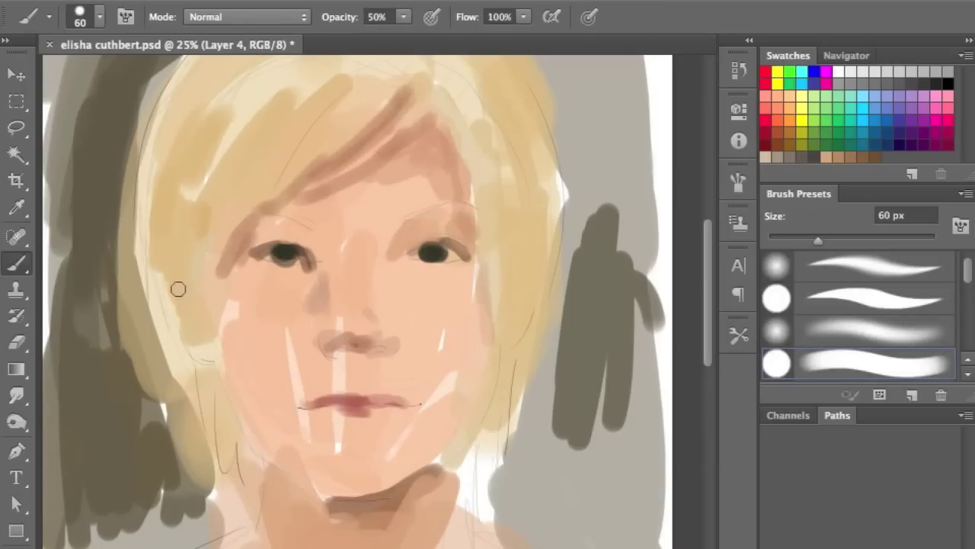
mouse_move(106, 270)
mouse_down()
mouse_move(190, 495)
mouse_move(152, 534)
mouse_up()
Step: Paint grey-brown hair shadows over the top of the head and right of the face at 175 px
scroll(338, 183, up, 4)
key(])
key(])
key(])
mouse_move(152, 229)
mouse_down()
mouse_move(338, 183)
mouse_move(557, 302)
mouse_up()
scroll(557, 302, down, 5)
mouse_move(488, 228)
mouse_down()
mouse_move(388, 392)
mouse_move(483, 394)
mouse_up()
scroll(483, 394, up, 1)
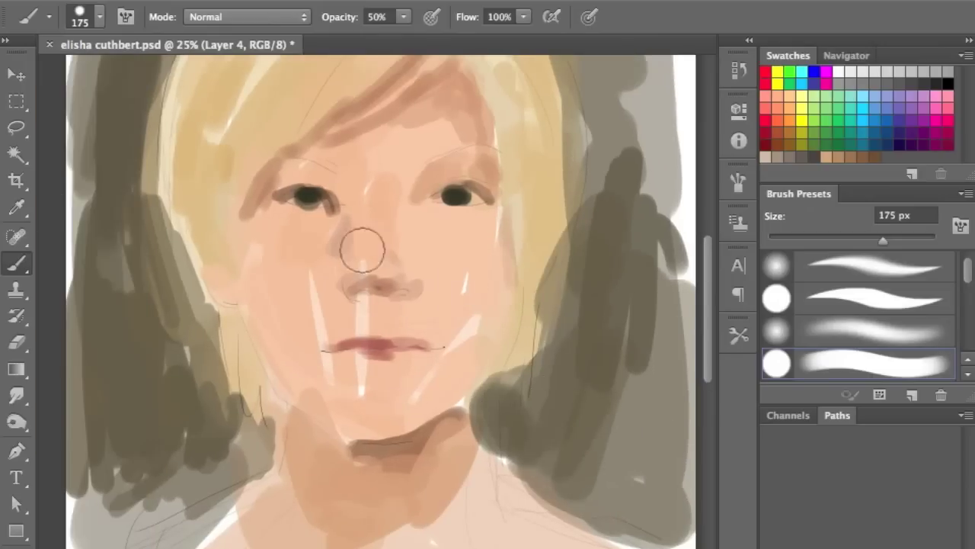
key([)
key([)
key([)
Step: Add pink to the nose bridge and lips, lighten under the eyes, and shade both sides of the nose
mouse_move(371, 255)
mouse_down()
mouse_move(371, 199)
mouse_move(363, 220)
mouse_up()
mouse_move(263, 251)
mouse_down()
mouse_move(257, 218)
mouse_move(251, 277)
mouse_move(358, 304)
mouse_up()
key(bracketleft)
key(bracketleft)
key(bracketleft)
mouse_move(351, 339)
mouse_down()
mouse_move(394, 338)
mouse_move(395, 361)
mouse_up()
drag(336, 204, 286, 217)
drag(491, 205, 447, 221)
drag(410, 195, 414, 218)
drag(350, 173, 327, 267)
scroll(328, 267, up, 2)
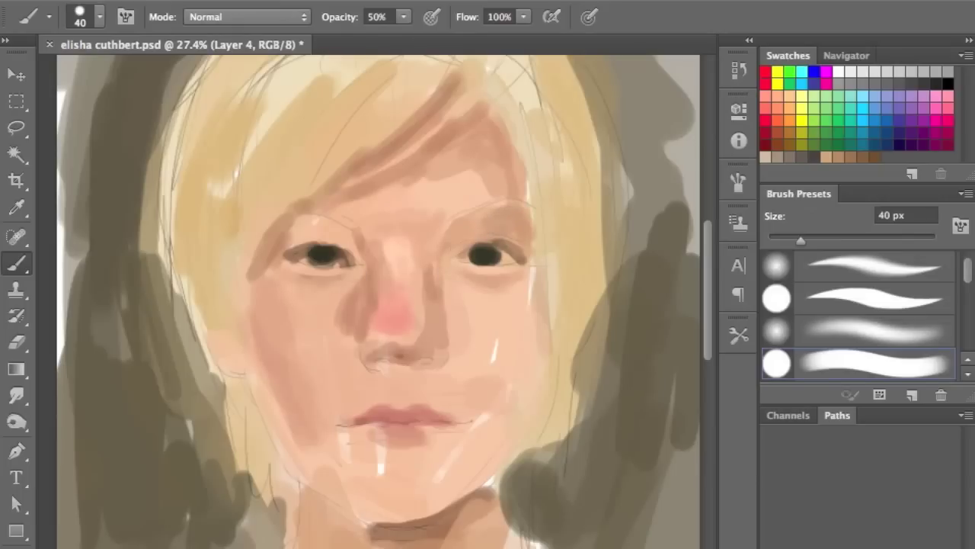
Step: Paint pink blush on the left cheek and dark shadows along both jaws, the left temple and right ear
drag(301, 332, 278, 350)
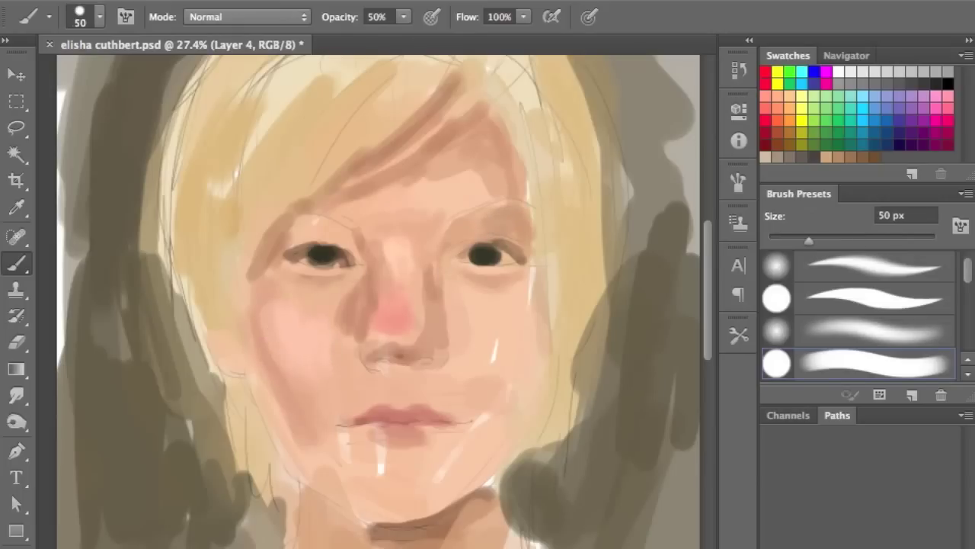
drag(240, 386, 255, 427)
mouse_move(239, 391)
mouse_down()
mouse_move(276, 488)
mouse_move(298, 494)
mouse_up()
drag(221, 328, 231, 281)
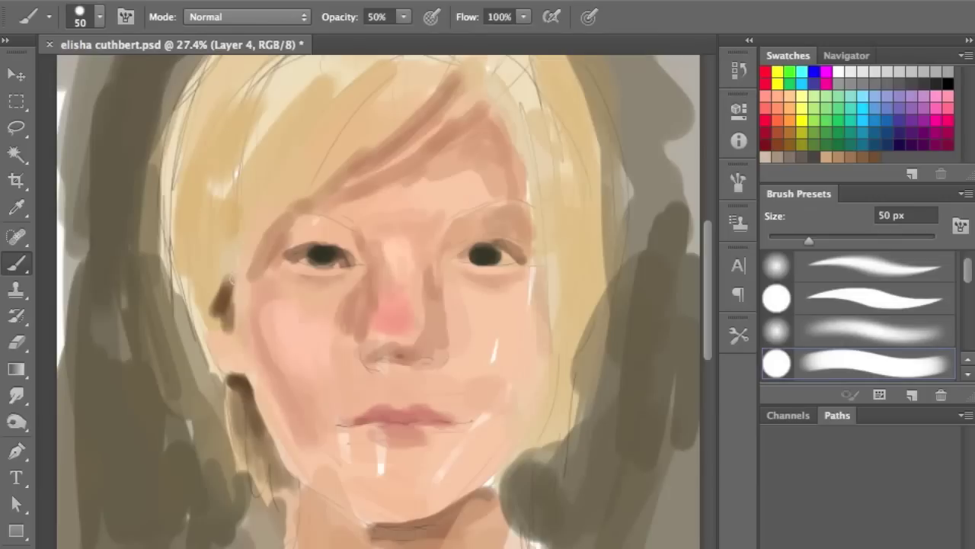
drag(567, 364, 564, 423)
drag(547, 381, 518, 449)
drag(533, 412, 495, 481)
mouse_move(523, 443)
mouse_down()
mouse_move(529, 381)
mouse_move(366, 503)
mouse_up()
Step: Darken under and on the lower lip, blush the right cheek, deepen the inner left eye and streak the left hair tan
mouse_move(488, 438)
mouse_down()
mouse_move(330, 448)
mouse_move(343, 464)
mouse_move(375, 434)
mouse_up()
drag(442, 431, 417, 433)
mouse_move(525, 314)
mouse_down()
mouse_move(507, 373)
mouse_move(485, 333)
mouse_move(468, 333)
mouse_up()
key(bracketright)
key(bracketright)
key(bracketright)
key(bracketleft)
key(bracketleft)
key(bracketleft)
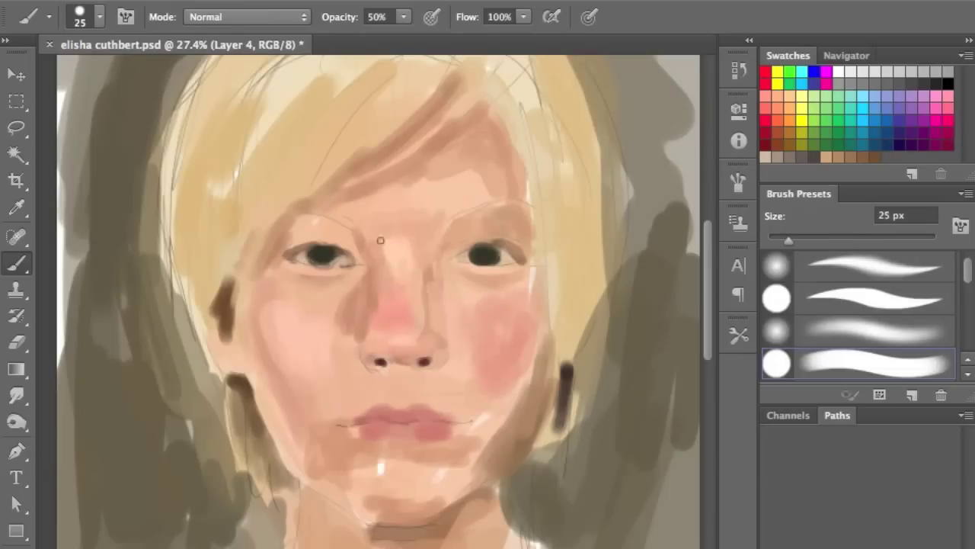
drag(349, 259, 332, 218)
key(bracketright)
key(bracketright)
key(bracketright)
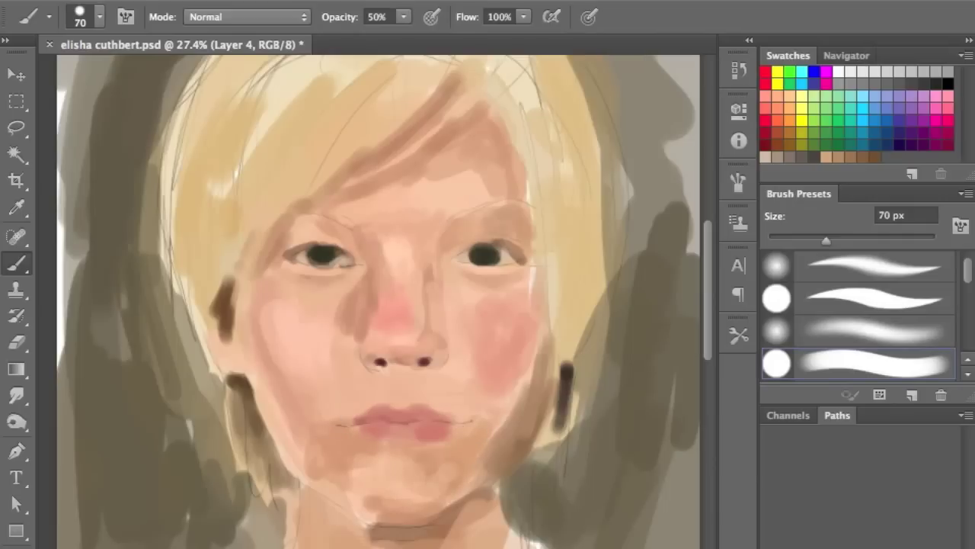
mouse_move(194, 192)
mouse_down()
mouse_move(209, 239)
mouse_move(305, 114)
mouse_up()
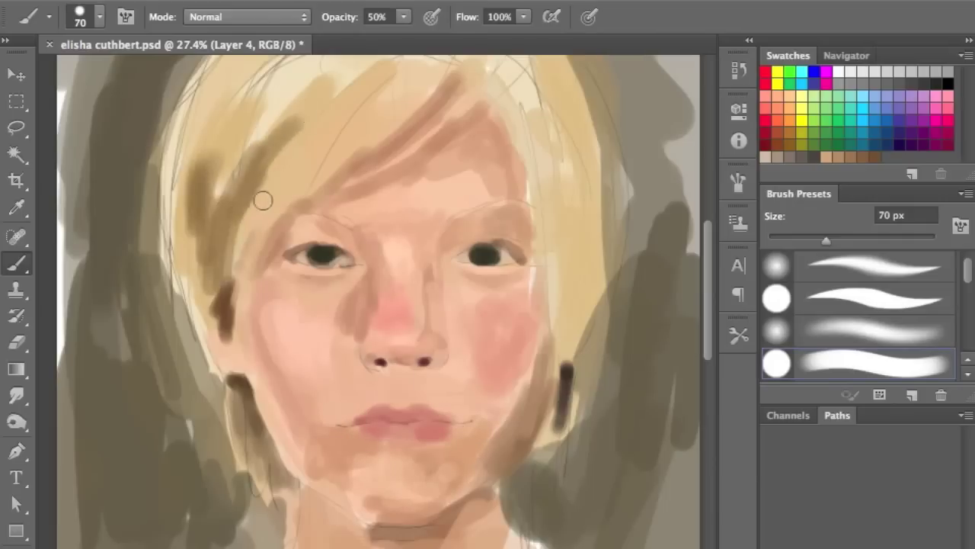
Step: Paint darker tan streaks on both sides of the hair and a dark stroke up the right background
drag(213, 107, 183, 274)
drag(198, 76, 206, 312)
drag(556, 152, 571, 312)
drag(526, 118, 542, 217)
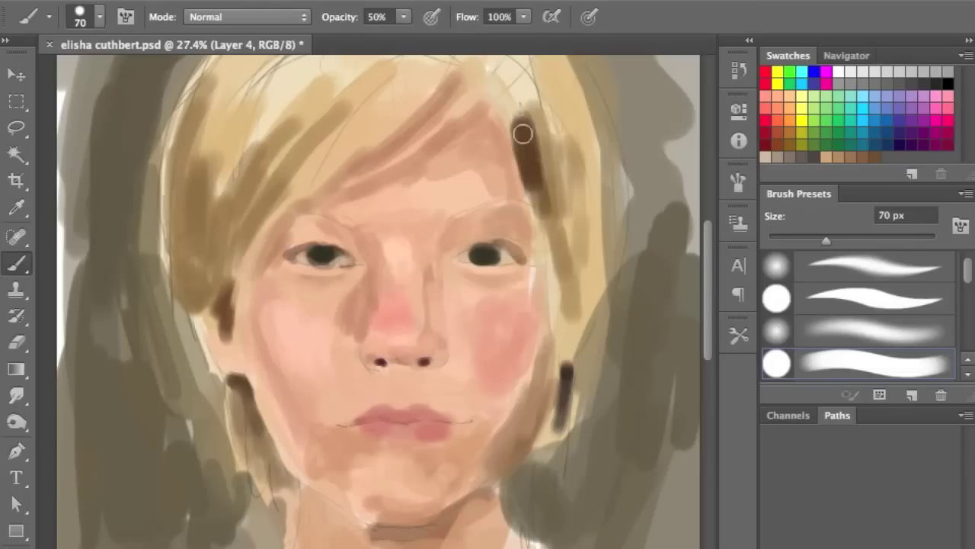
drag(533, 87, 516, 135)
drag(503, 99, 540, 263)
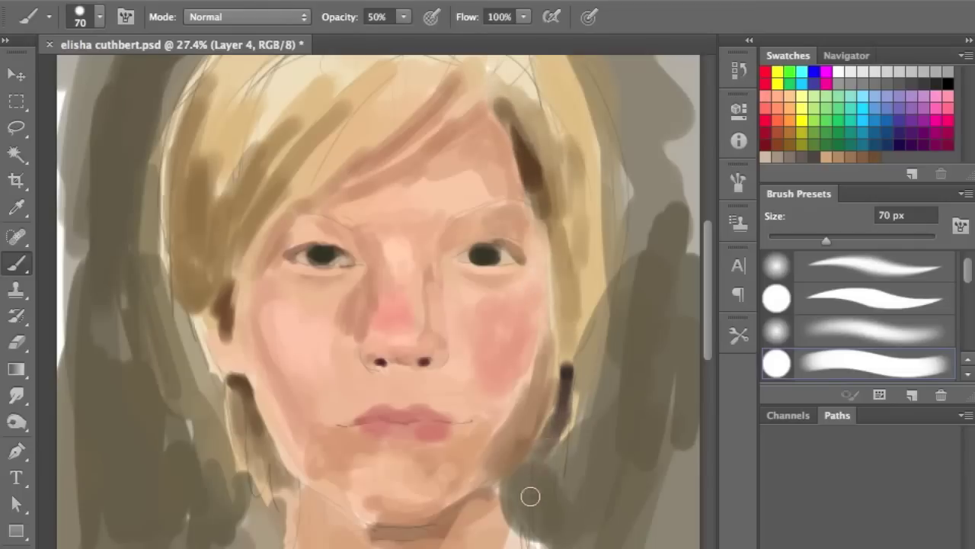
drag(582, 503, 648, 106)
Step: Zoom in close on the eyes and trace the right upper eyelid with a 15 px brush
key(z)
click(445, 388)
key(b)
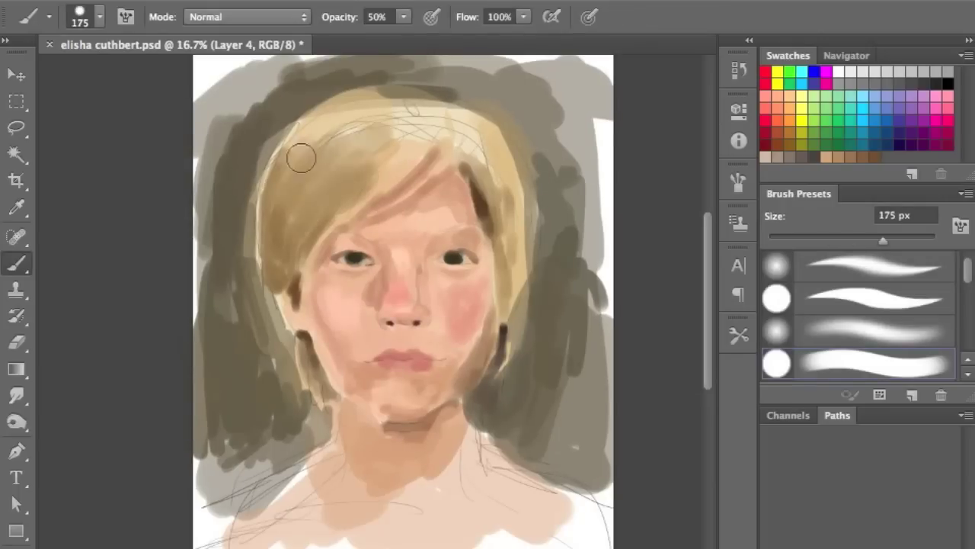
key(bracketleft)
key(bracketleft)
key(bracketleft)
key(z)
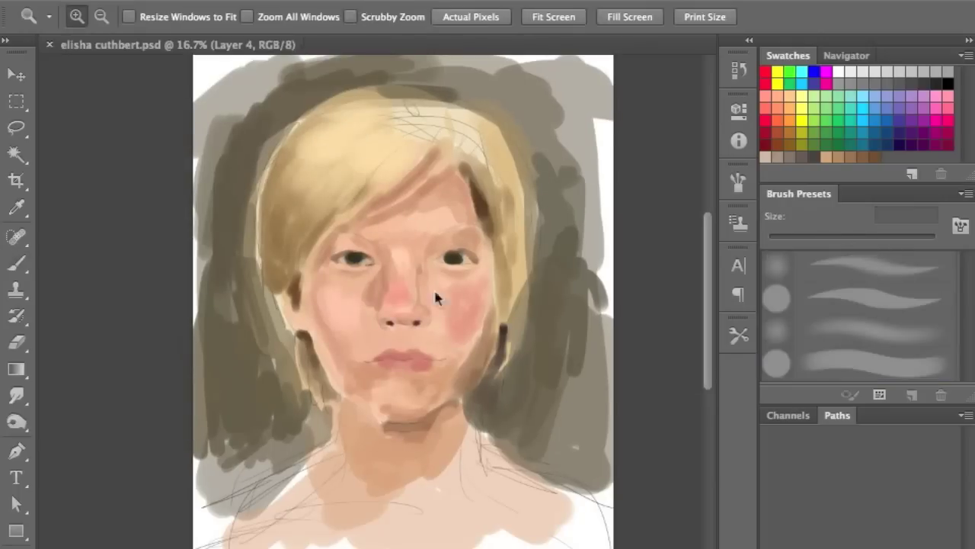
click(435, 294)
key(b)
key(bracketleft)
key(bracketleft)
key(bracketleft)
drag(466, 292, 585, 273)
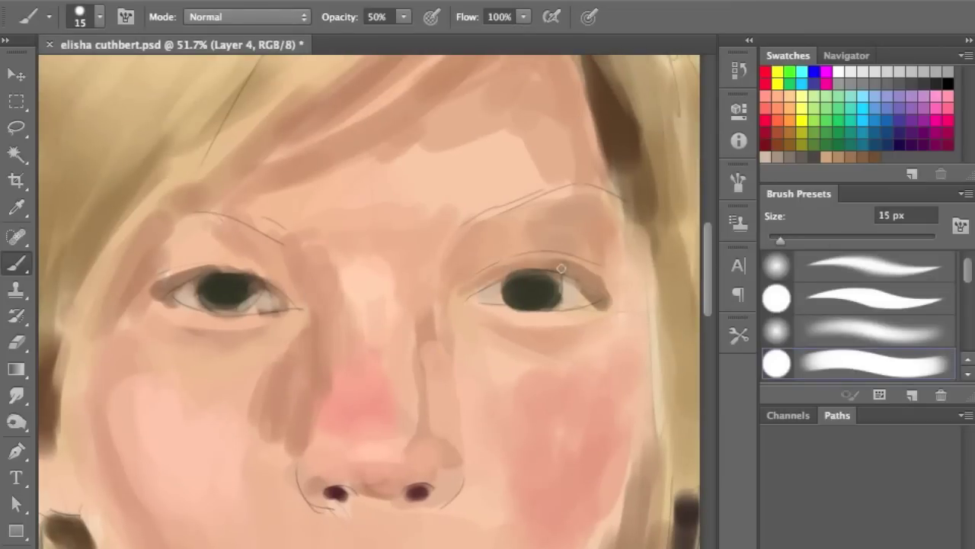
Step: Paint the right eye's lash line and dark iris with a highlight, shade the lid corner and inner brow, and save
mouse_move(474, 280)
mouse_down()
mouse_move(601, 291)
mouse_move(529, 272)
mouse_move(597, 282)
mouse_up()
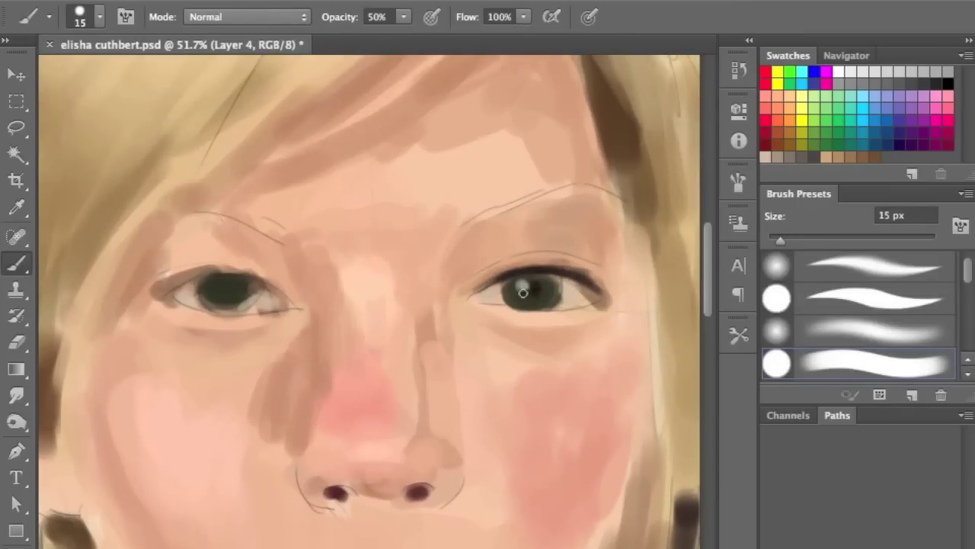
drag(523, 292, 548, 297)
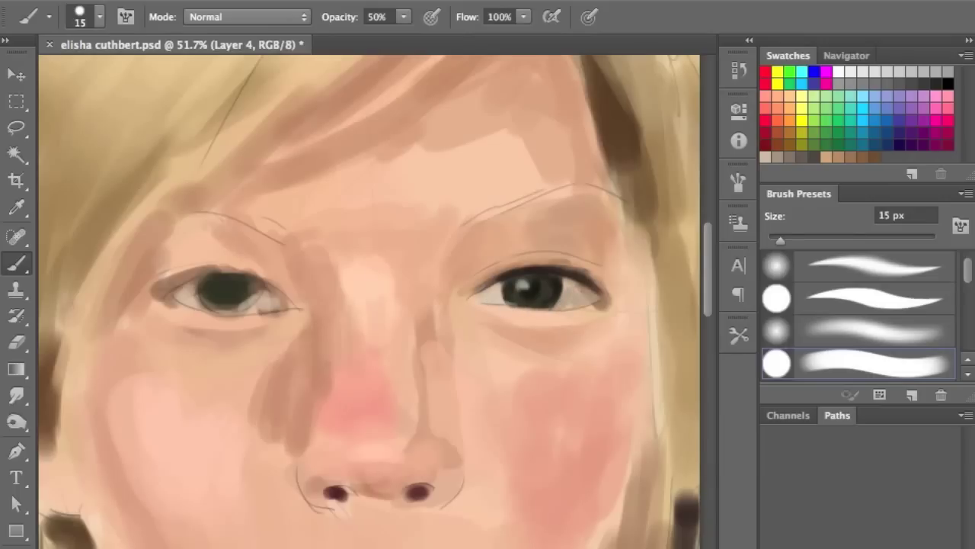
key(bracketright)
key(bracketright)
key(bracketright)
mouse_move(577, 314)
mouse_down()
mouse_move(610, 304)
mouse_move(609, 229)
mouse_move(624, 266)
mouse_up()
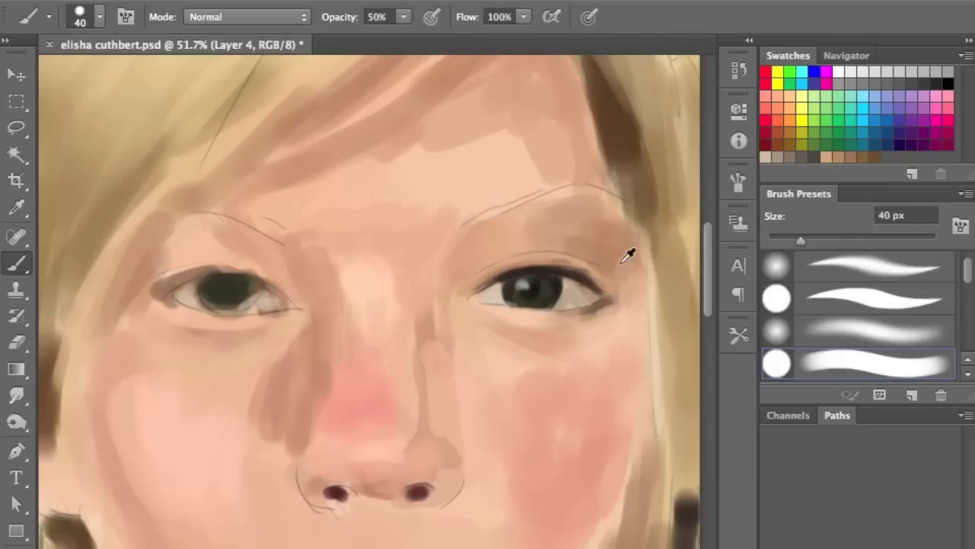
mouse_move(457, 263)
mouse_down()
mouse_move(464, 235)
mouse_move(450, 254)
mouse_up()
key(ctrl+s)
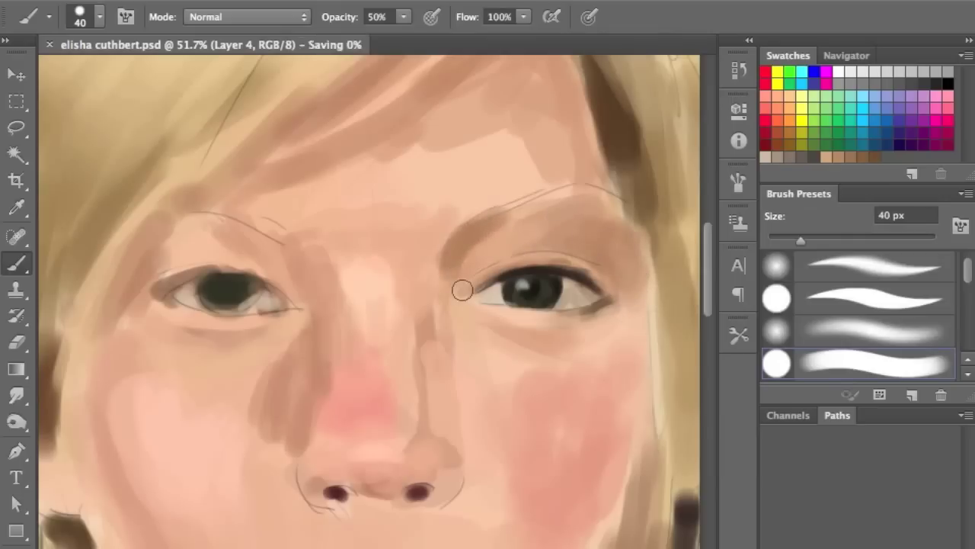
Step: Zoom closer and, with a 20 px brush, shade the right lower lid and nose bridge, then save
key(z)
click(489, 319)
key(b)
key(bracketleft)
key(bracketleft)
key(bracketleft)
click(462, 260)
key(bracketleft)
key(bracketleft)
key(bracketleft)
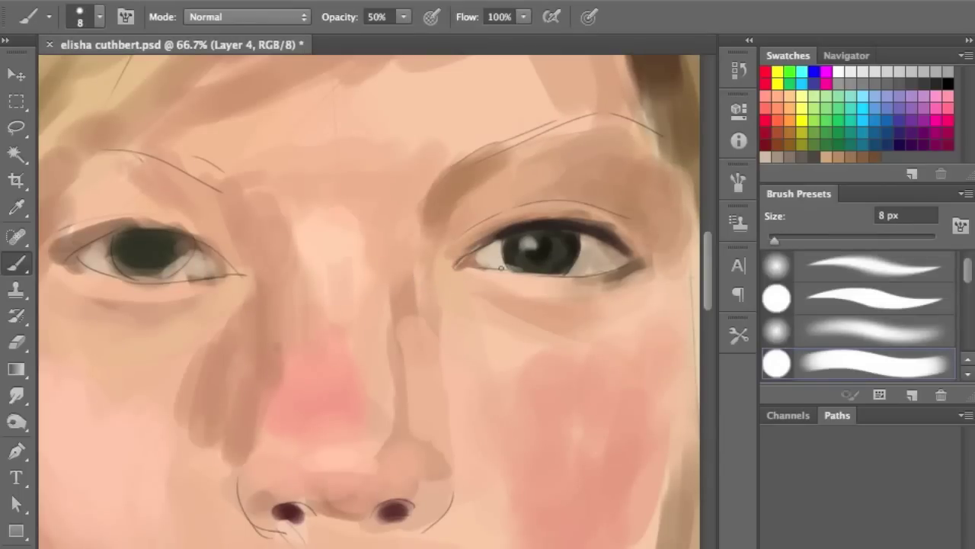
key(bracketright)
key(bracketright)
key(bracketright)
mouse_move(465, 281)
mouse_down()
mouse_move(605, 284)
mouse_move(504, 304)
mouse_up()
drag(426, 276, 423, 305)
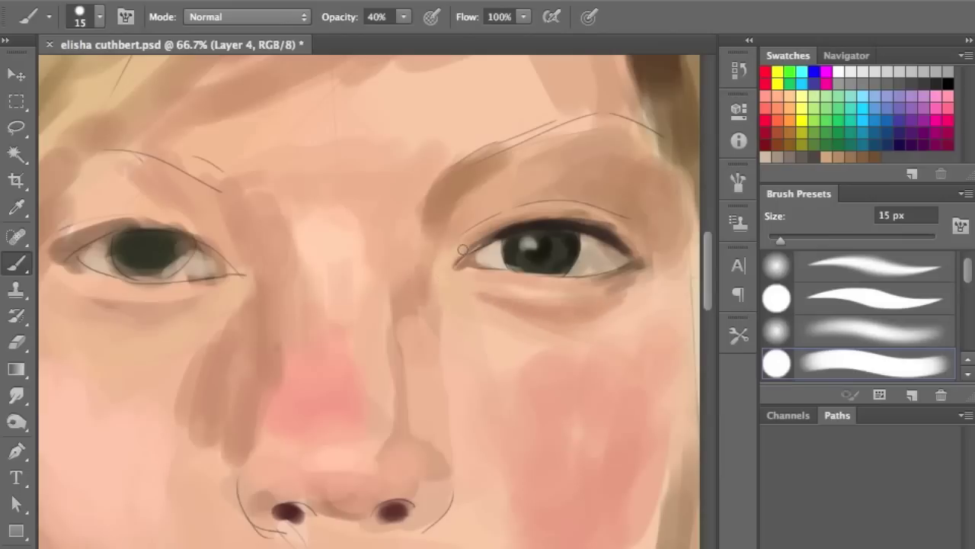
key(ctrl+s)
Step: Paint the right eyebrow dark and darken the crease above the right eye with a 9 px brush
mouse_move(451, 170)
mouse_down()
mouse_move(542, 128)
mouse_move(648, 120)
mouse_up()
key(bracketleft)
key(bracketleft)
drag(554, 201, 618, 217)
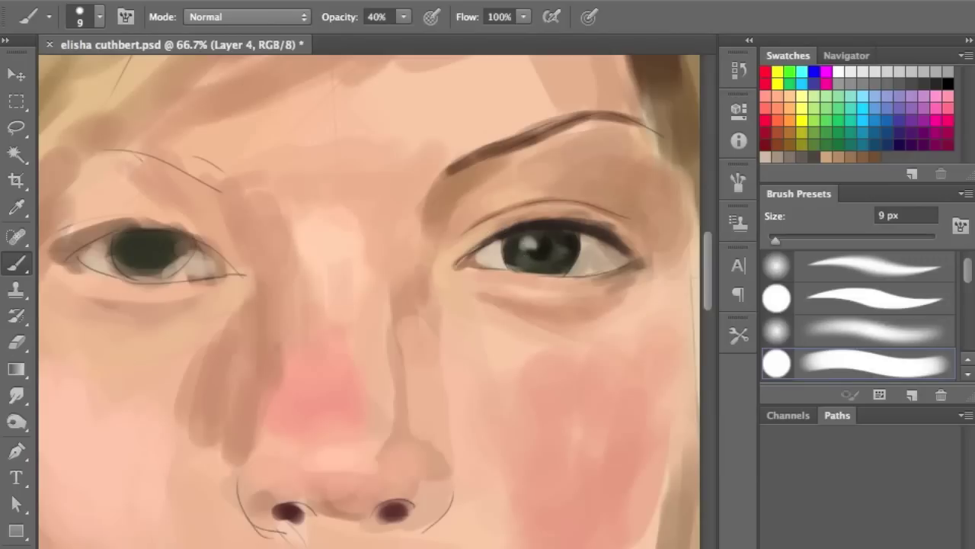
key(bracketright)
key(bracketright)
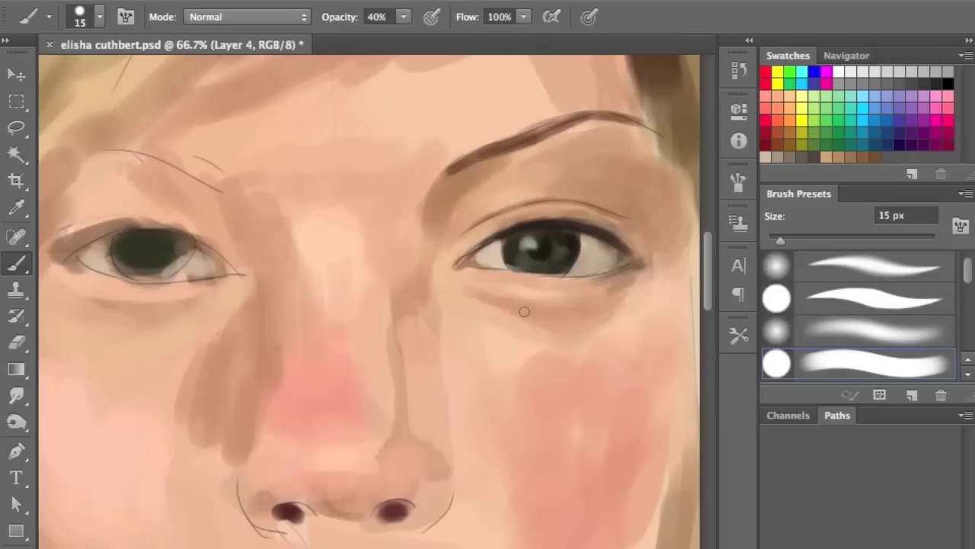
key(bracketright)
scroll(323, 264, left, 3)
key(p)
key(b)
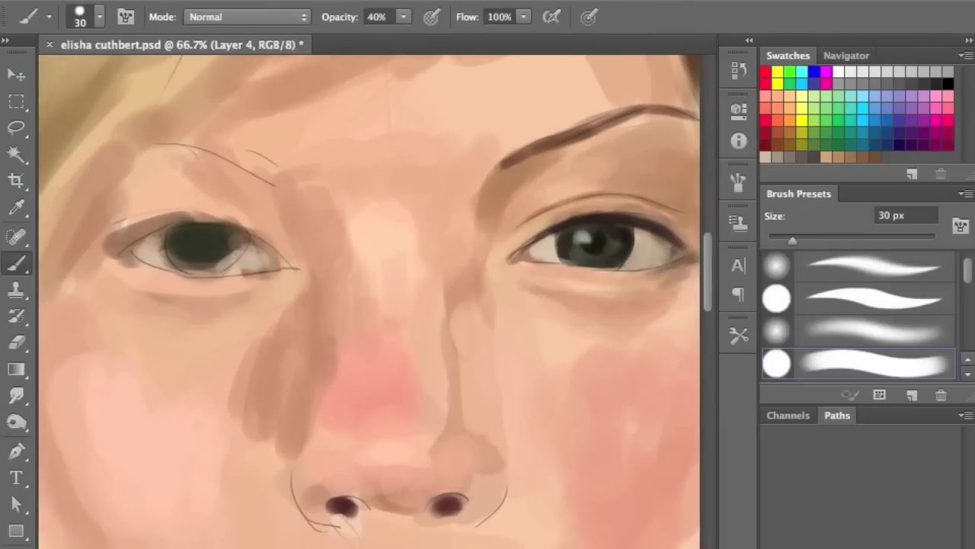
Step: Line the left eye's crease and lashes, tint its iris greenish, and paint the left eyebrow dark brown
drag(122, 221, 228, 207)
key(bracketleft)
key(bracketleft)
key(bracketleft)
drag(125, 222, 187, 229)
mouse_move(124, 248)
mouse_down()
mouse_move(202, 222)
mouse_move(274, 246)
mouse_up()
mouse_move(167, 232)
mouse_down()
mouse_move(191, 263)
mouse_move(189, 248)
mouse_move(229, 246)
mouse_move(209, 239)
mouse_up()
key(bracketright)
key(bracketright)
key(bracketright)
key(bracketleft)
key(bracketleft)
key(bracketleft)
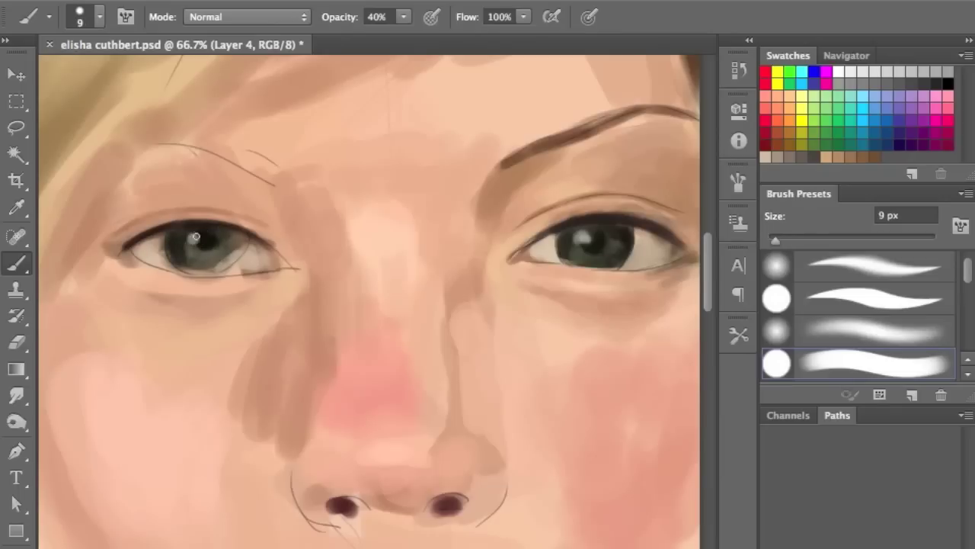
mouse_move(134, 145)
mouse_down()
mouse_move(270, 180)
mouse_move(259, 163)
mouse_up()
Step: Shade beside the nose bridge, zoom out to 50%, and save the painting
key(bracketright)
key(bracketright)
key(bracketright)
mouse_move(312, 245)
mouse_down()
mouse_move(279, 209)
mouse_move(318, 270)
mouse_move(333, 322)
mouse_move(314, 275)
mouse_up()
key(bracketleft)
key(bracketleft)
drag(100, 206, 213, 232)
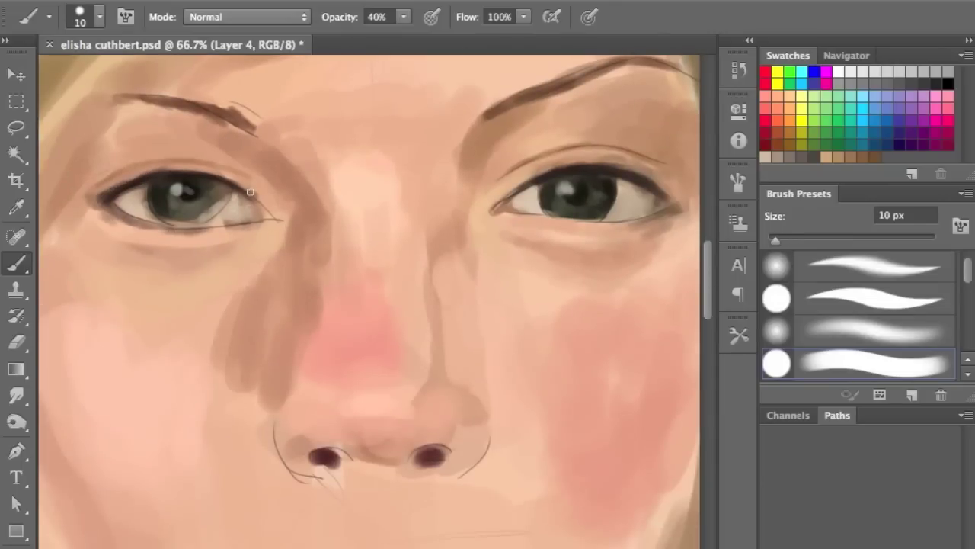
key(bracketleft)
key(bracketleft)
key(bracketleft)
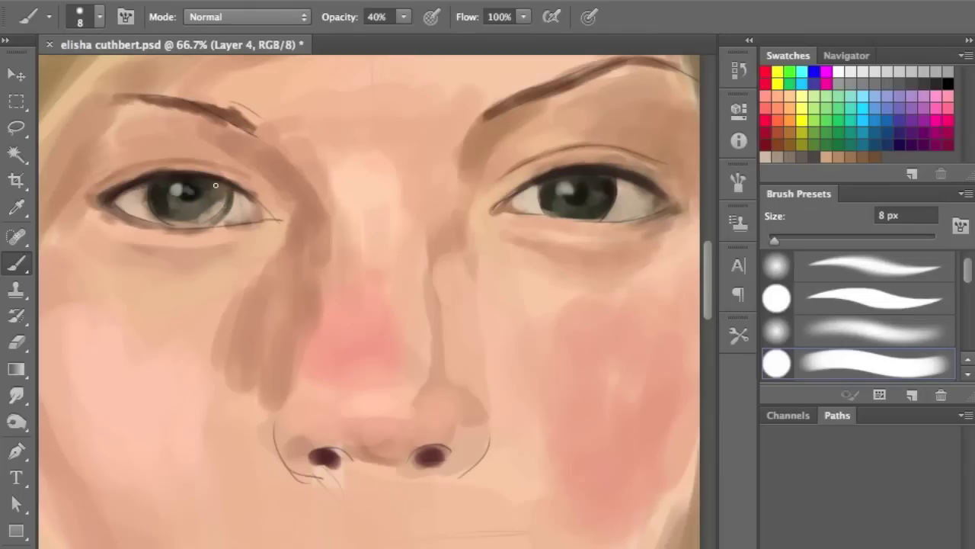
key(bracketright)
key(bracketright)
key(bracketright)
key(ctrl+minus)
key(ctrl+s)
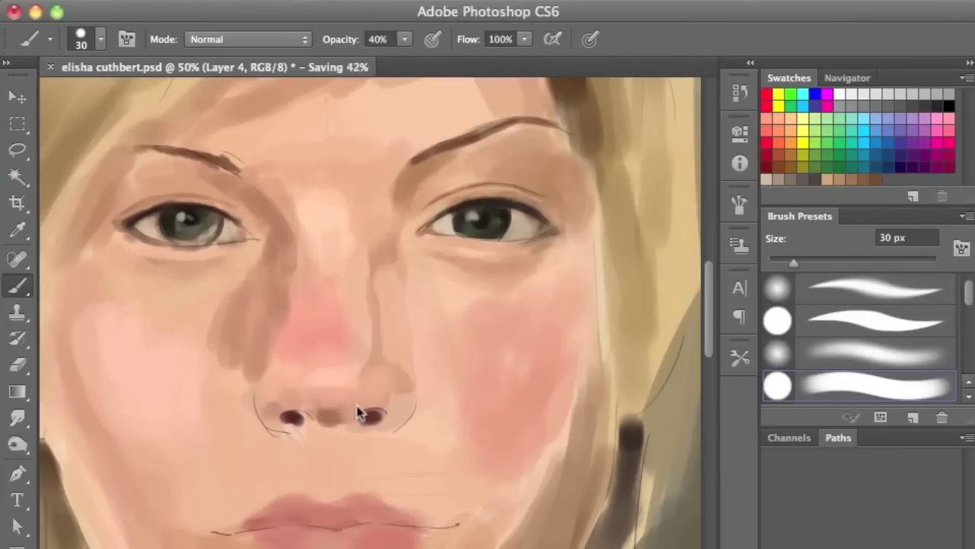
Step: Darken the nose tip and shade the nose's left side, lightening the cheek beside it
click(342, 411)
key(bracketright)
key(bracketright)
key(bracketright)
mouse_move(244, 279)
mouse_down()
mouse_move(224, 359)
mouse_move(234, 359)
mouse_up()
key(bracketleft)
key(bracketleft)
Step: Shade the nose's right side and darken the tip and nostrils with a purplish tone
key(bracketleft)
key(bracketleft)
mouse_move(289, 392)
mouse_down()
mouse_move(290, 239)
mouse_move(308, 311)
mouse_up()
key(bracketright)
mouse_move(373, 268)
mouse_down()
mouse_move(402, 331)
mouse_move(400, 381)
mouse_up()
key(bracketleft)
key(bracketleft)
key(bracketleft)
key(bracketleft)
key(bracketleft)
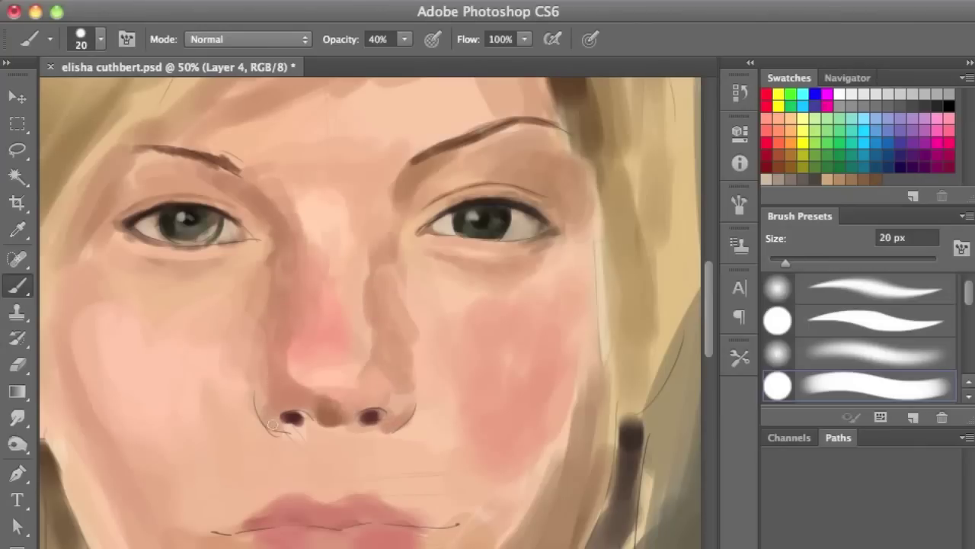
drag(298, 371, 343, 405)
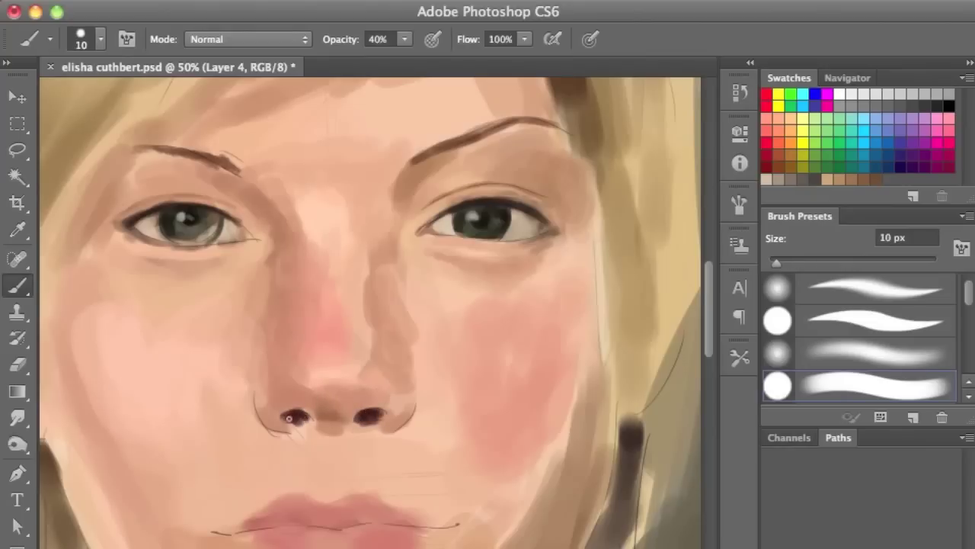
drag(305, 423, 322, 436)
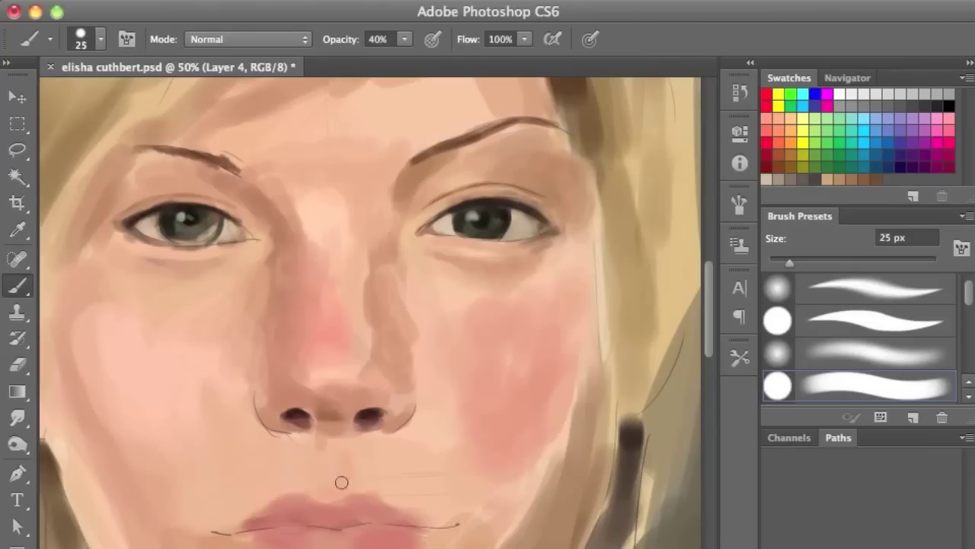
Step: Paint the dark parting line between the lips and the shadow under the lower lip
scroll(299, 462, down, 3)
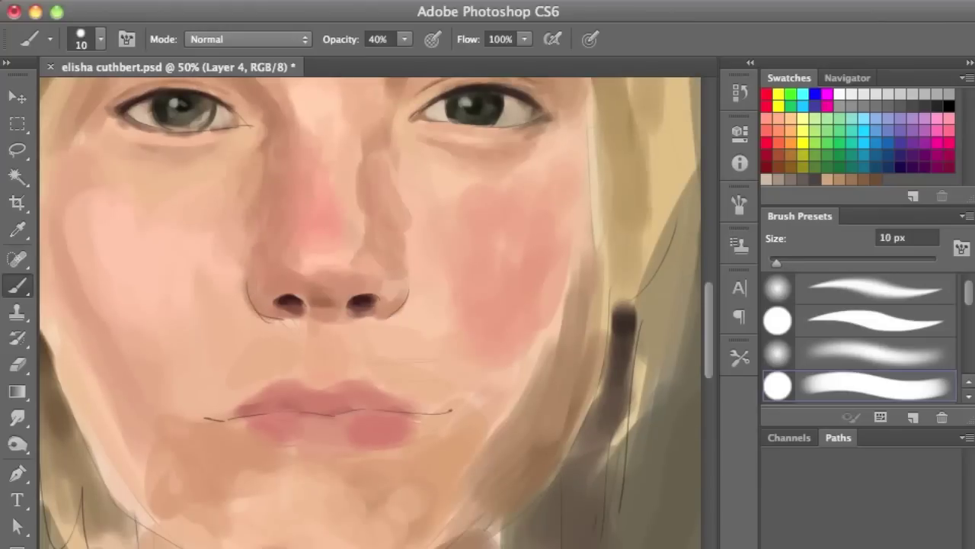
key(bracketright)
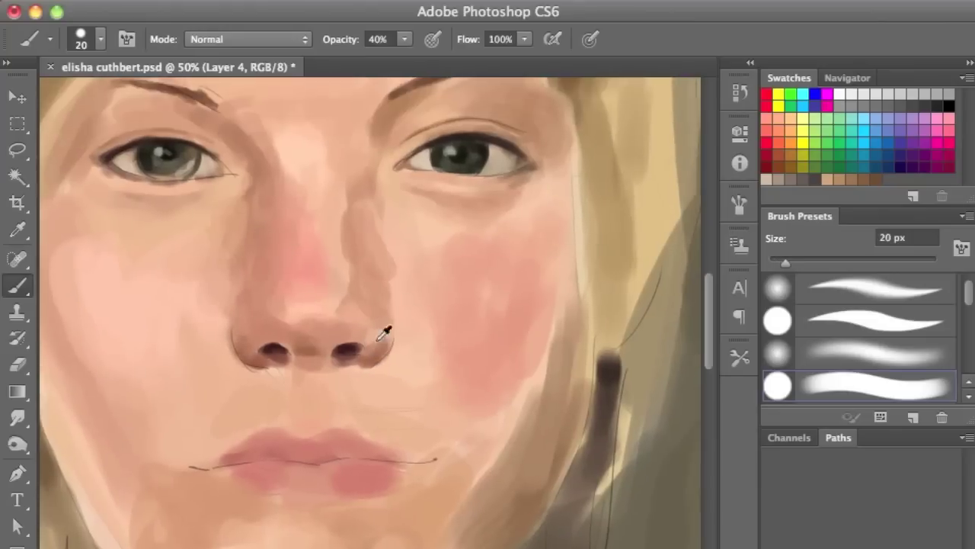
drag(416, 308, 397, 239)
drag(192, 350, 429, 344)
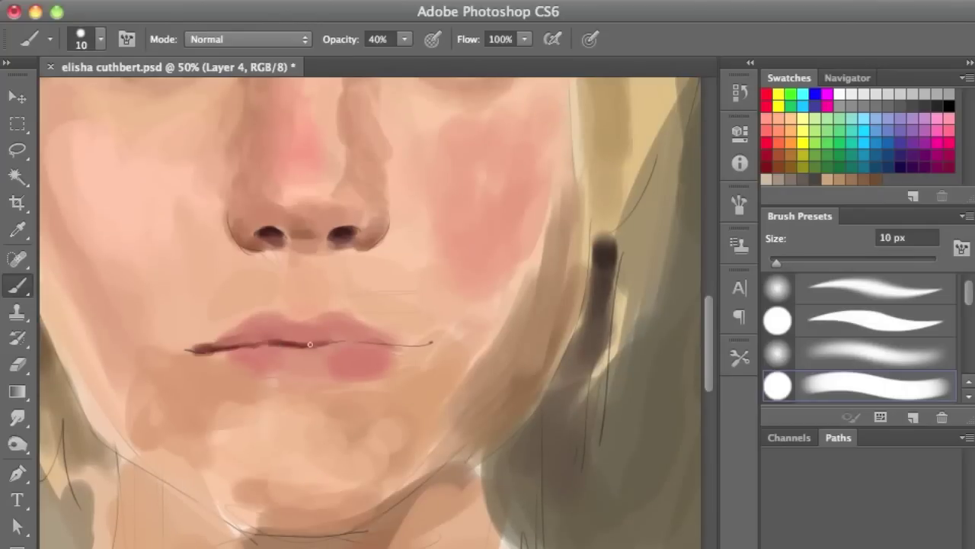
key(bracketright)
key(bracketright)
key(bracketleft)
key(bracketleft)
key(bracketleft)
mouse_move(282, 385)
mouse_down()
mouse_move(320, 383)
mouse_move(324, 372)
mouse_move(302, 366)
mouse_up()
Step: Add a tan tone beside the mouth, deepen lower-lip shading, and darken above the upper lip
key(bracketright)
key(bracketright)
key(bracketright)
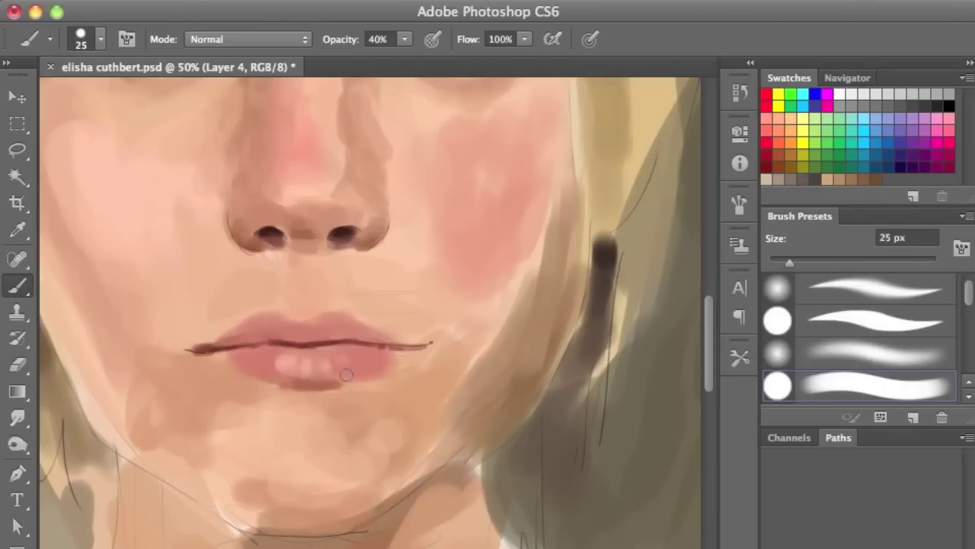
key(bracketright)
key(bracketright)
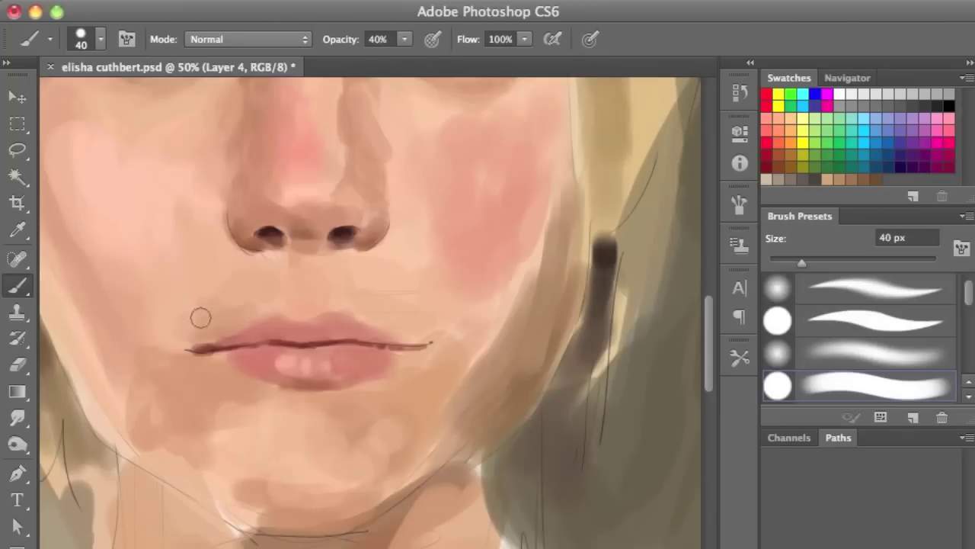
drag(426, 324, 373, 305)
key(bracketright)
key(bracketright)
key(bracketright)
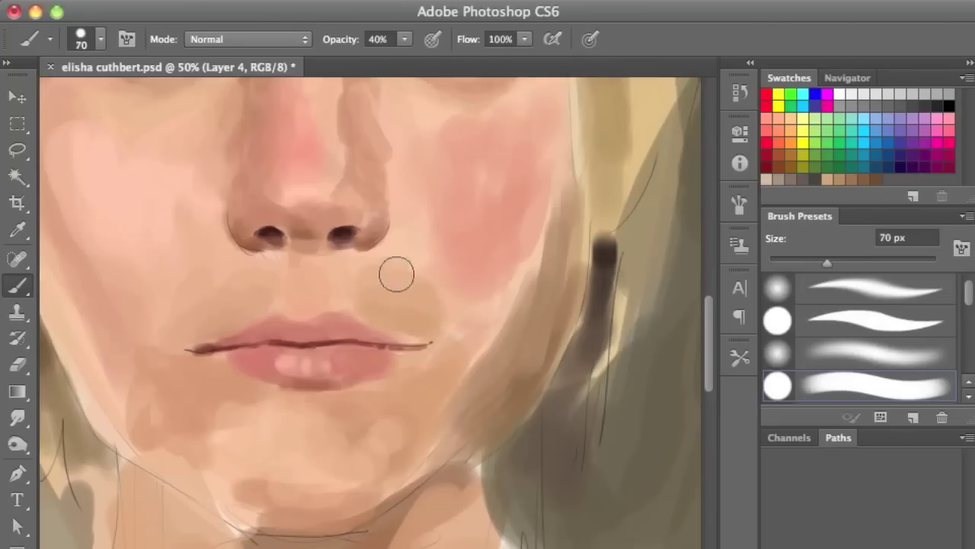
mouse_move(220, 360)
mouse_down()
mouse_move(261, 374)
mouse_move(414, 344)
mouse_move(394, 371)
mouse_up()
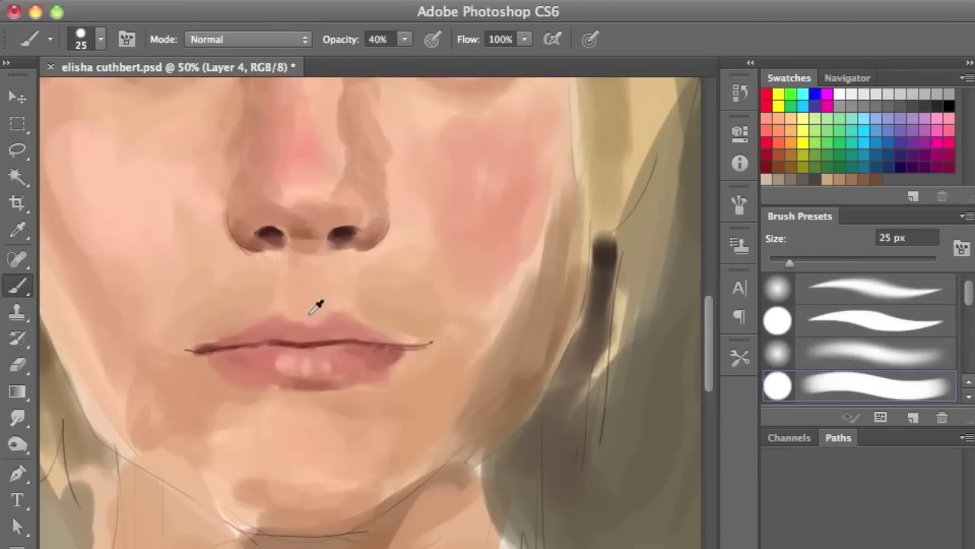
key(bracketright)
key(bracketright)
drag(313, 274, 304, 284)
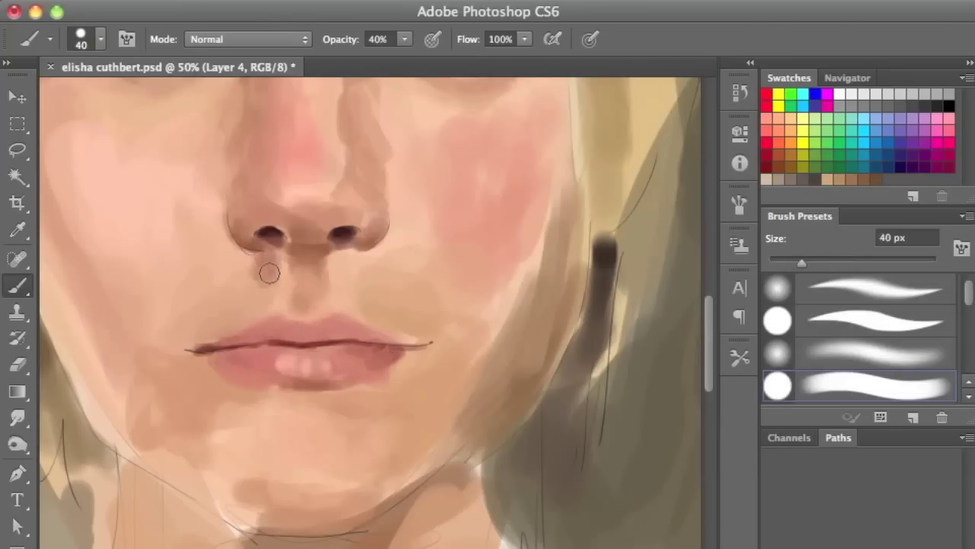
Step: Zoom out to the whole face and save the portrait
key(z)
alt+click(328, 383)
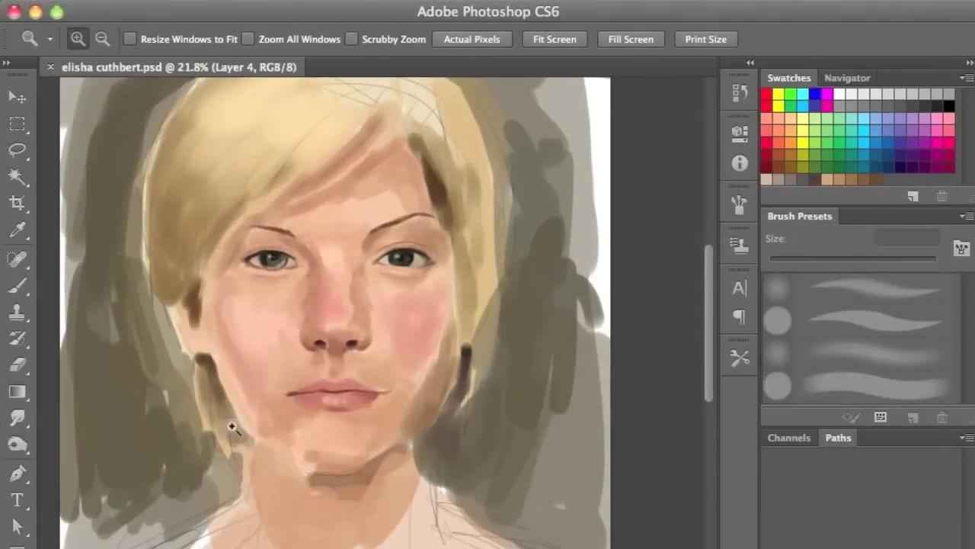
key(ctrl+s)
Step: Soften the hair shadow near the right temple and darken the right jaw edge
key(b)
drag(414, 200, 427, 152)
drag(438, 266, 448, 377)
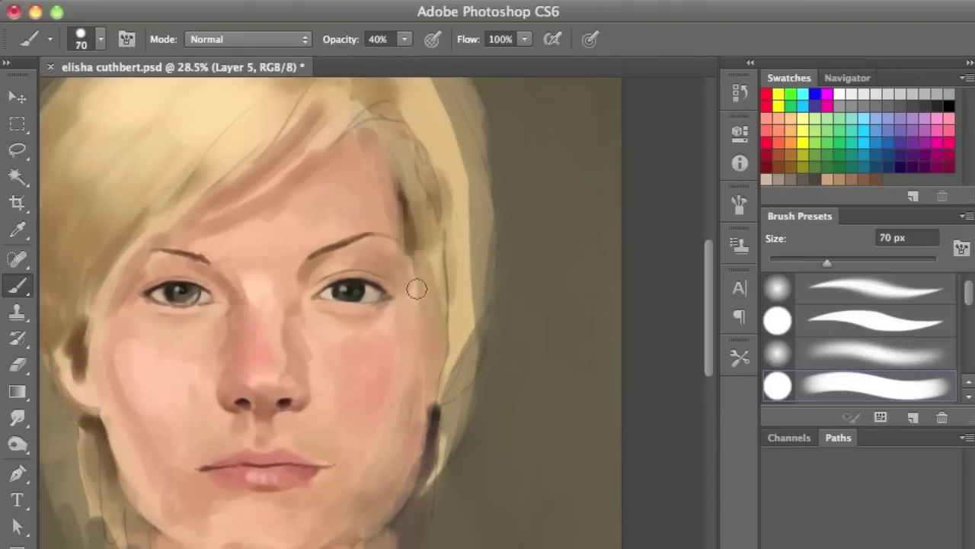
drag(414, 259, 414, 191)
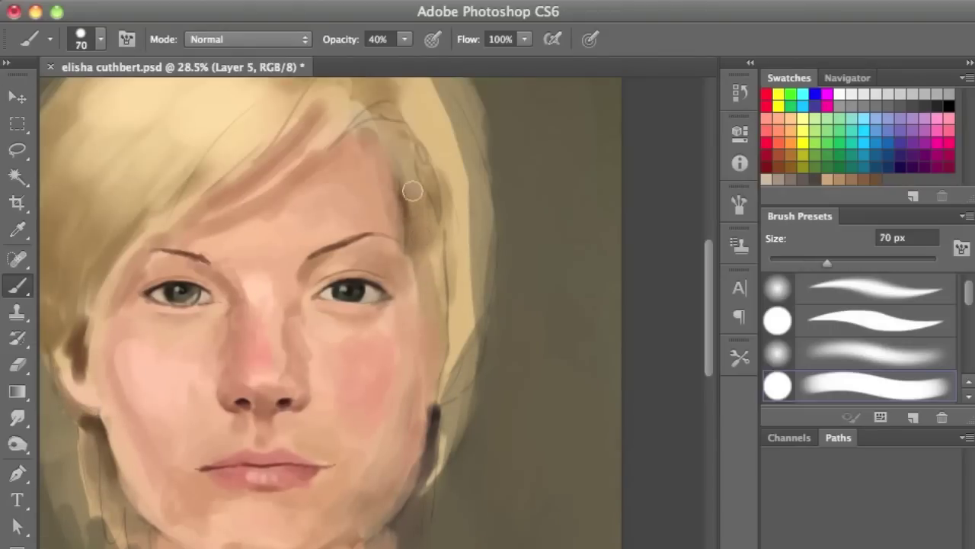
Step: Darken the right temple hair edge at 50% opacity and 35 px, then choose another soft round brush
key(5)
key([)
key([)
key([)
drag(424, 188, 446, 228)
drag(416, 149, 449, 266)
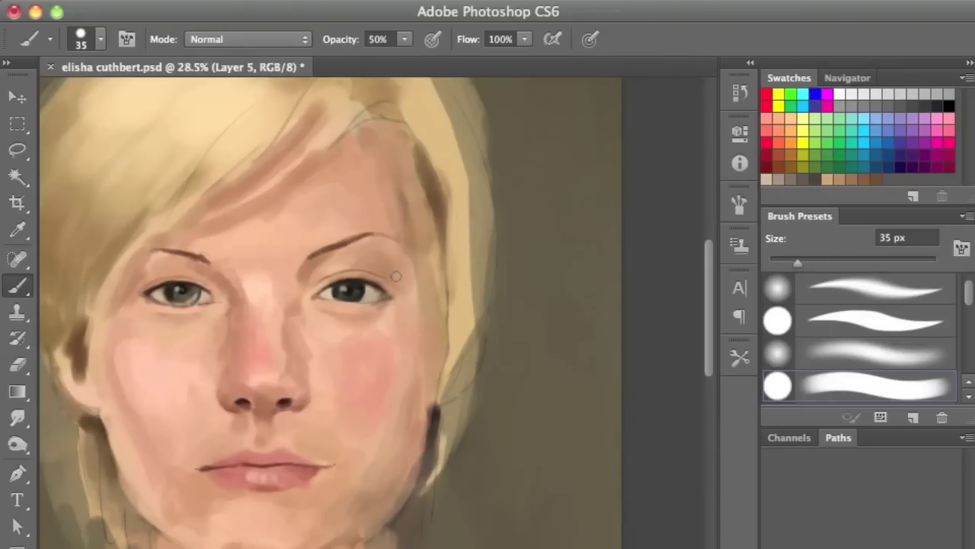
key(period)
super+click(351, 417)
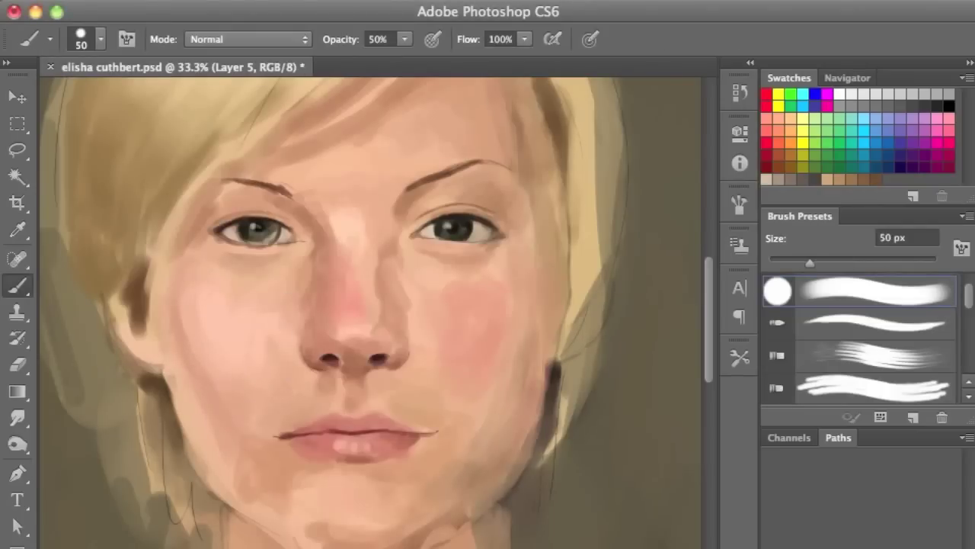
scroll(503, 476, down, 5)
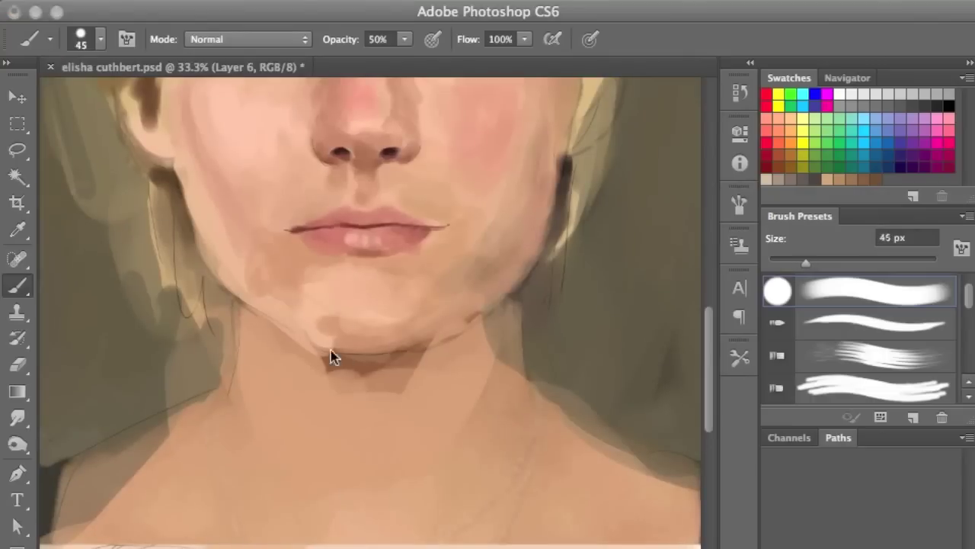
Step: Paint deeper shadow under the chin, across the neck, and down the neck's left side
key(bracketright)
drag(331, 358, 415, 369)
drag(312, 339, 362, 347)
mouse_move(355, 343)
mouse_down()
mouse_move(318, 371)
mouse_move(377, 409)
mouse_move(289, 366)
mouse_move(281, 410)
mouse_move(437, 464)
mouse_up()
key(bracketright)
key(bracketright)
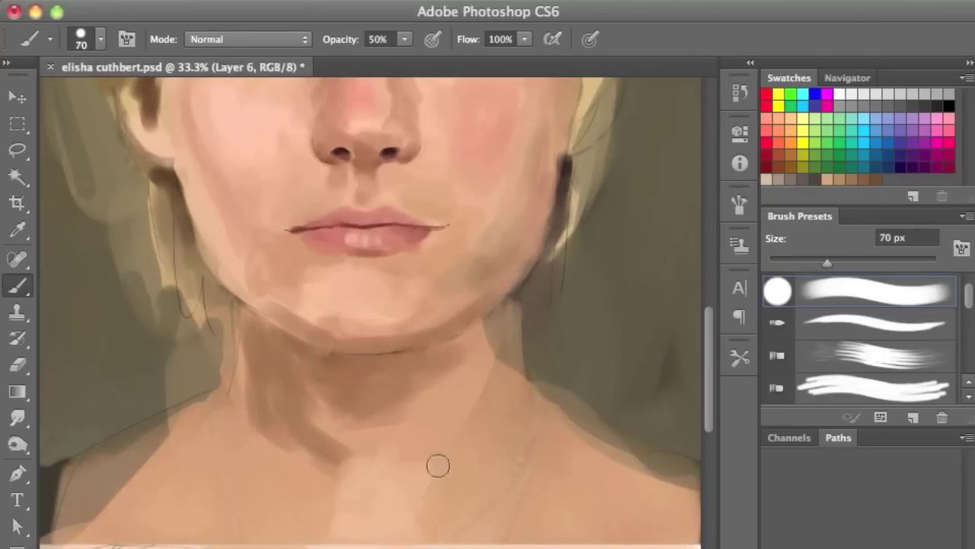
drag(331, 425, 255, 455)
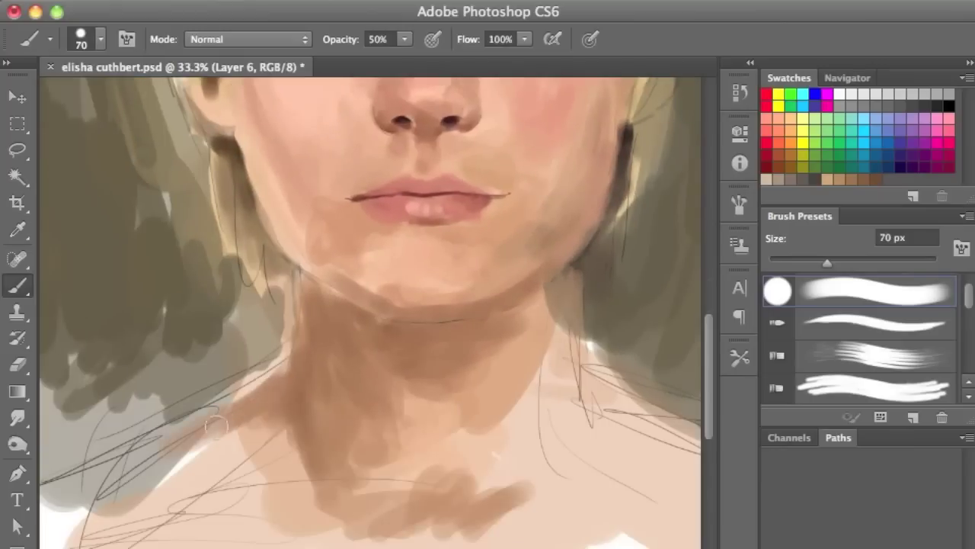
Step: Cover sketch lines beside the neck with background and paint skin tones on the neck and shoulders at 60% opacity
mouse_move(215, 425)
mouse_down()
mouse_move(131, 500)
mouse_move(192, 392)
mouse_move(279, 342)
mouse_up()
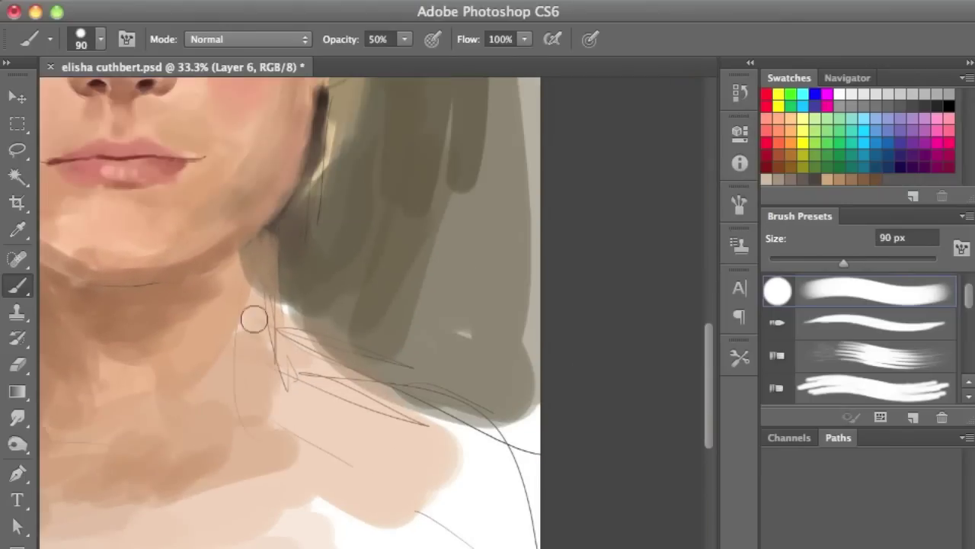
mouse_move(200, 296)
mouse_down()
mouse_move(239, 269)
mouse_move(381, 399)
mouse_up()
key(bracketright)
key(bracketright)
key(bracketright)
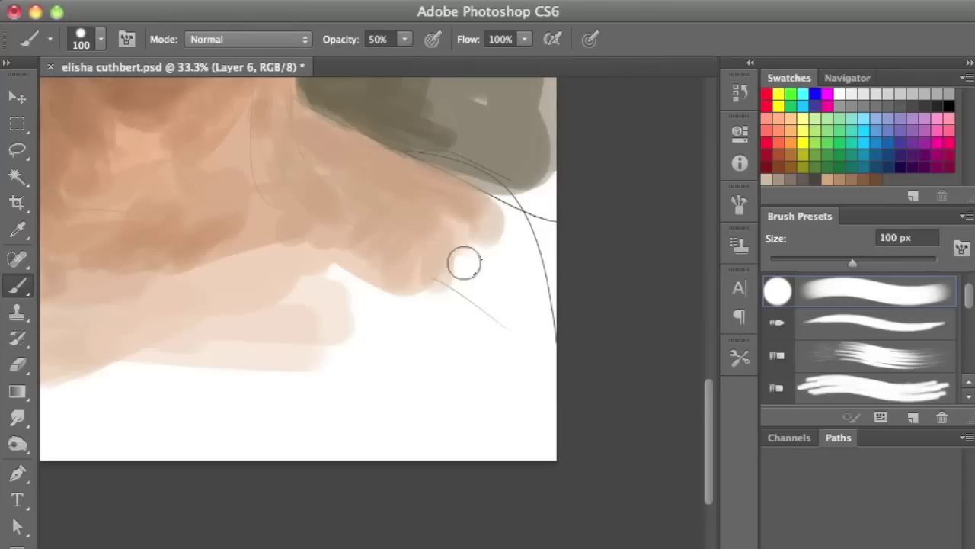
key(bracketright)
key(bracketright)
key(bracketright)
mouse_move(464, 261)
mouse_down()
mouse_move(344, 292)
mouse_move(370, 272)
mouse_move(175, 276)
mouse_up()
key(6)
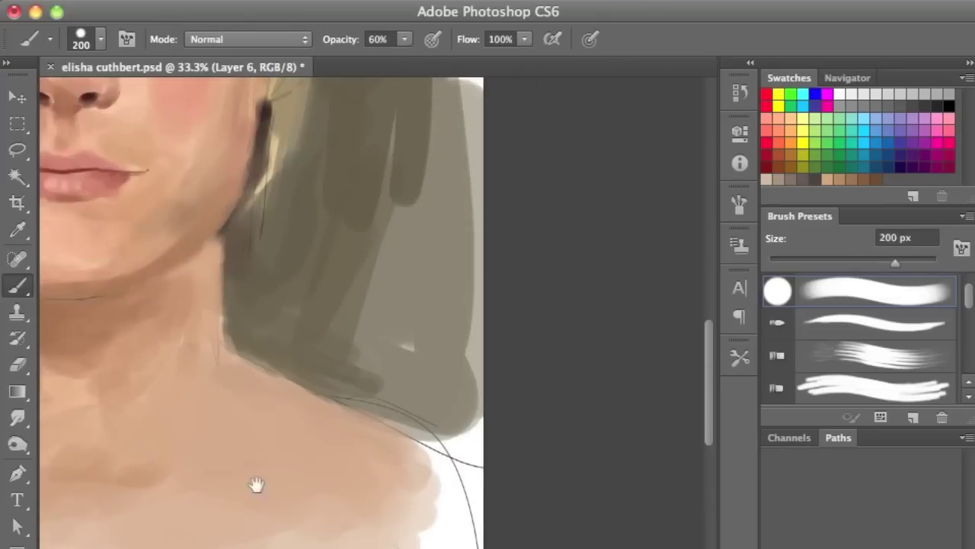
key(bracketleft)
key(bracketleft)
key(bracketleft)
drag(344, 370, 266, 344)
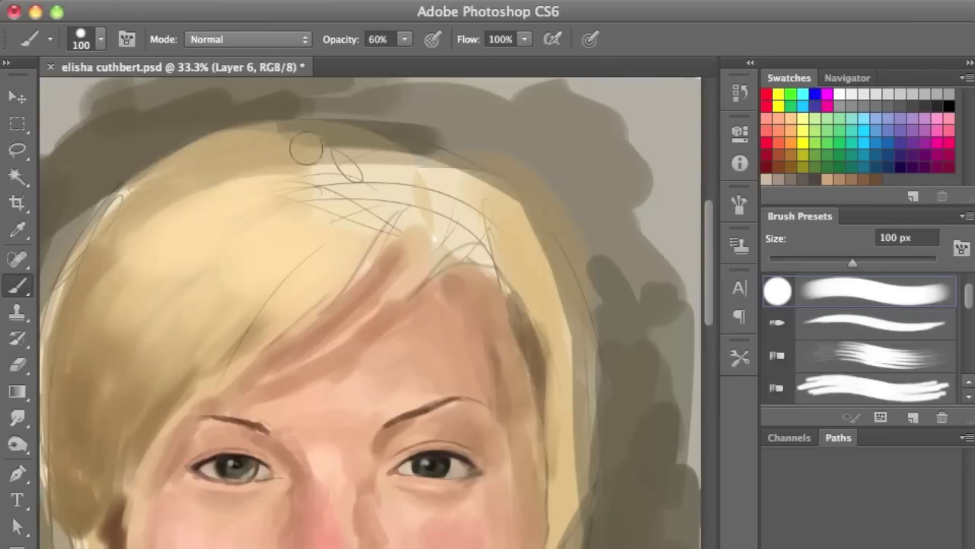
Step: Lighten the top of the hair, add fine light strands, and extend the crown upward
mouse_move(305, 148)
mouse_down()
mouse_move(403, 210)
mouse_move(391, 298)
mouse_up()
key(bracketleft)
key(bracketleft)
key(bracketleft)
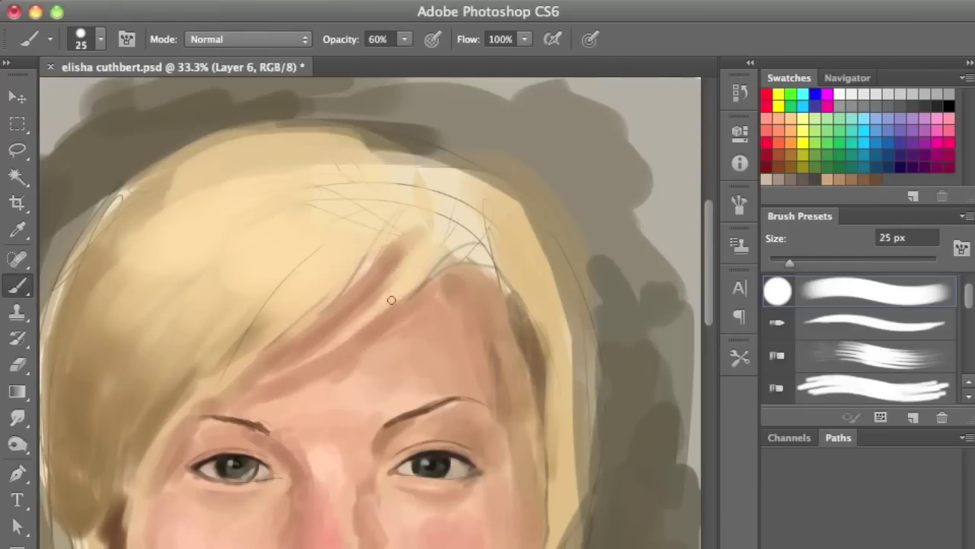
drag(442, 255, 429, 285)
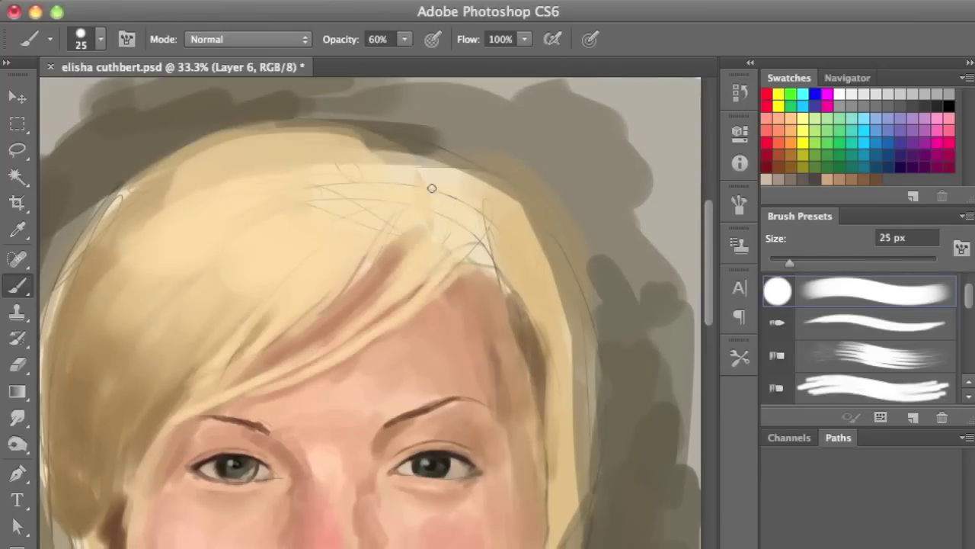
key(bracketright)
key(bracketright)
key(bracketright)
mouse_move(305, 135)
mouse_down()
mouse_move(480, 191)
mouse_move(353, 118)
mouse_move(283, 144)
mouse_move(420, 139)
mouse_move(529, 228)
mouse_up()
Step: Soften the pink blush on the right upper cheek and reduce the brush to 7 px
scroll(519, 316, down, 3)
scroll(518, 317, right, 2)
scroll(495, 310, up, 1)
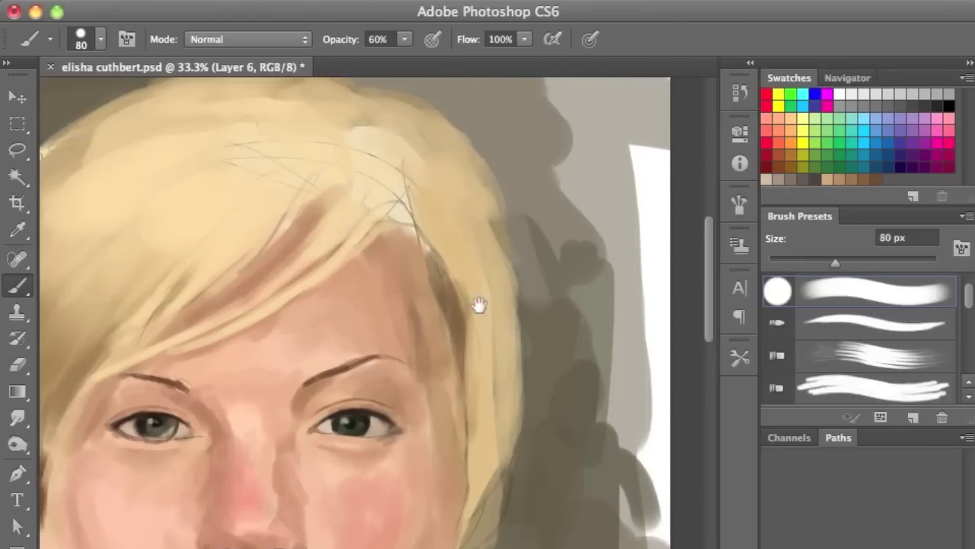
scroll(457, 282, up, 2)
scroll(430, 381, down, 6)
scroll(431, 381, left, 1)
mouse_move(436, 288)
mouse_down()
mouse_move(389, 318)
mouse_move(409, 342)
mouse_move(405, 370)
mouse_move(401, 340)
mouse_move(259, 287)
mouse_up()
key(bracketleft)
key(bracketleft)
key(bracketleft)
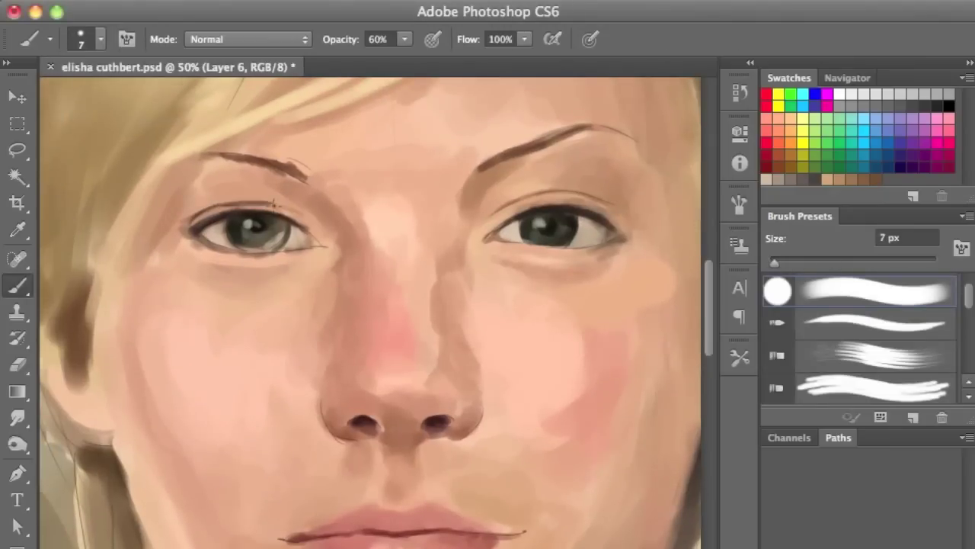
Step: Lighten the left upper eyelid, the shadow under the left eye, and the skin beside the nose
drag(290, 210, 191, 234)
key(bracketright)
key(bracketright)
key(bracketright)
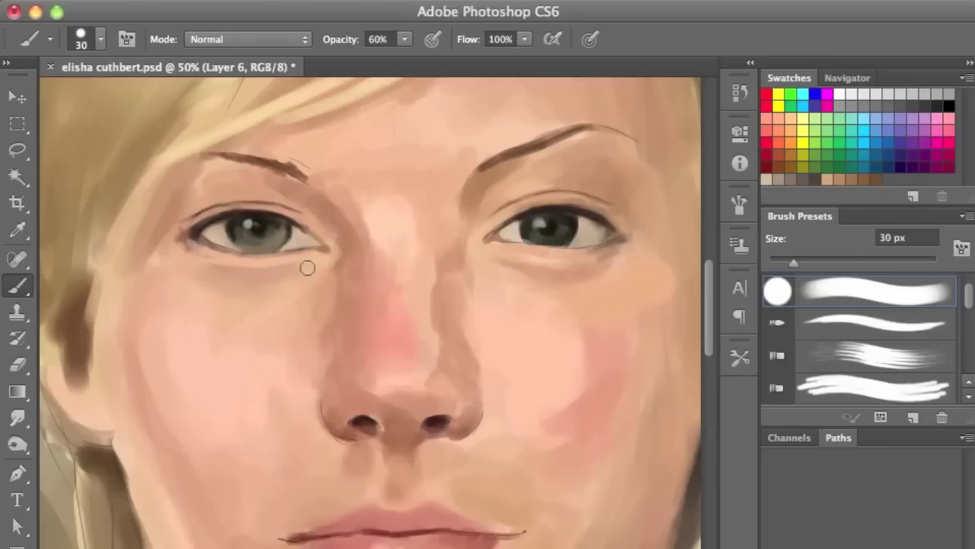
drag(205, 297, 211, 302)
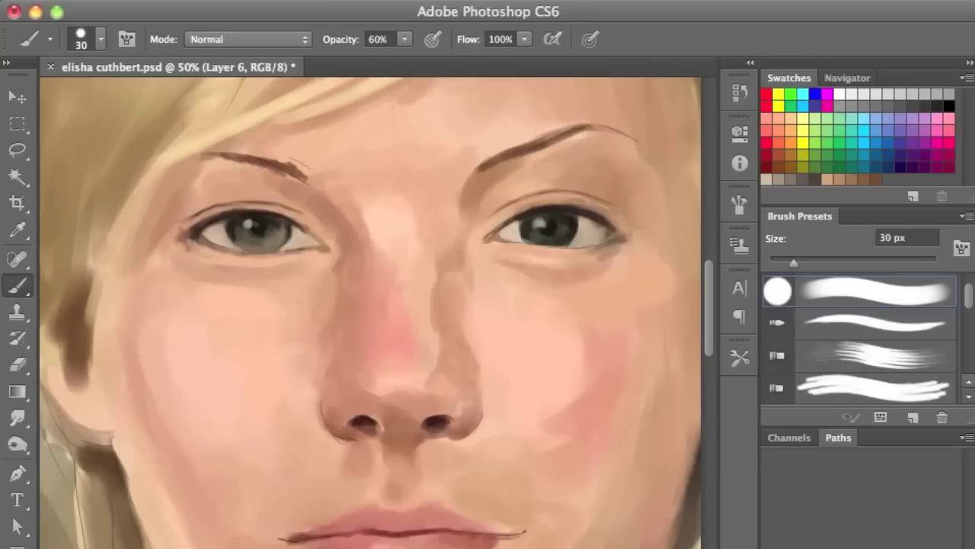
drag(318, 357, 323, 387)
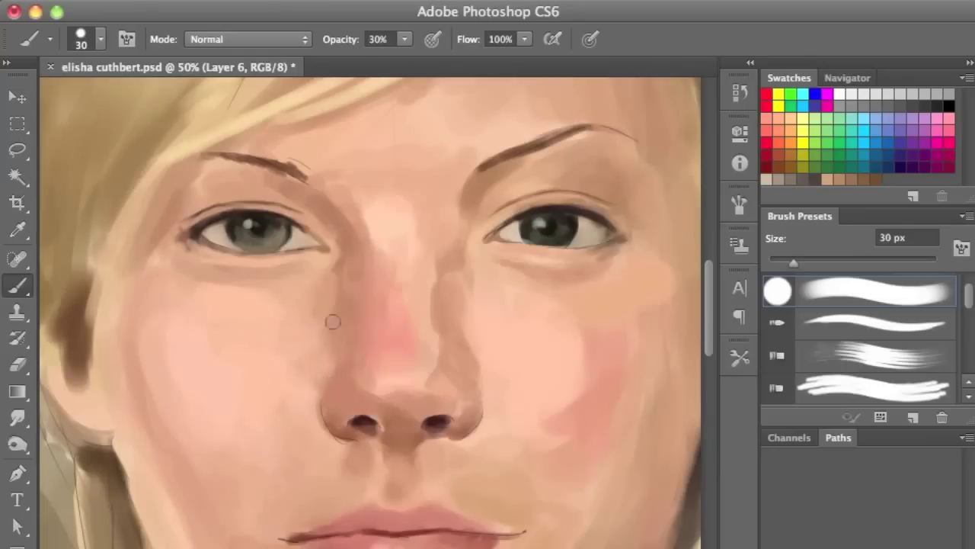
drag(321, 333, 347, 345)
Step: Smooth a soft highlight down the nose bridge, then zoom out
drag(386, 247, 387, 357)
key(bracketleft)
key(bracketleft)
key(bracketleft)
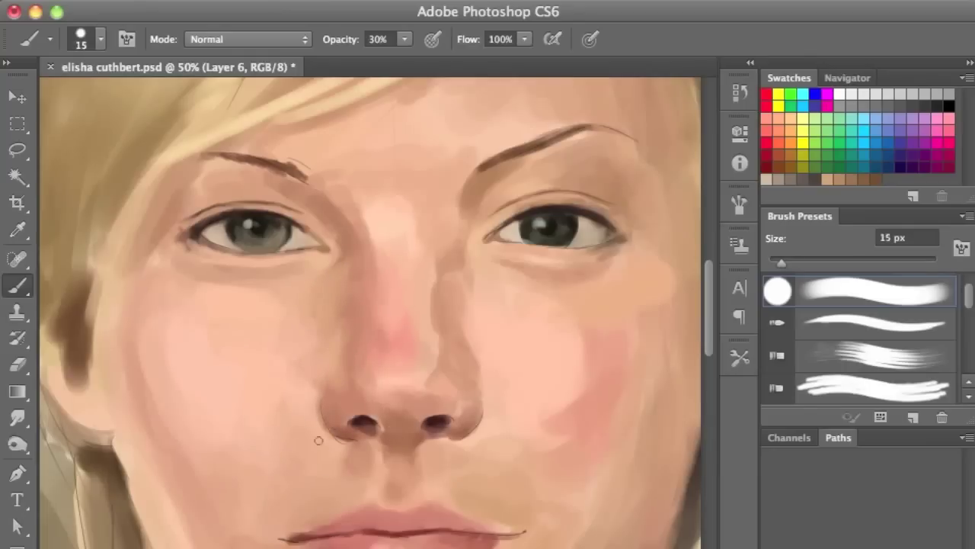
alt+click(305, 338)
key(bracketright)
key(bracketright)
key(bracketright)
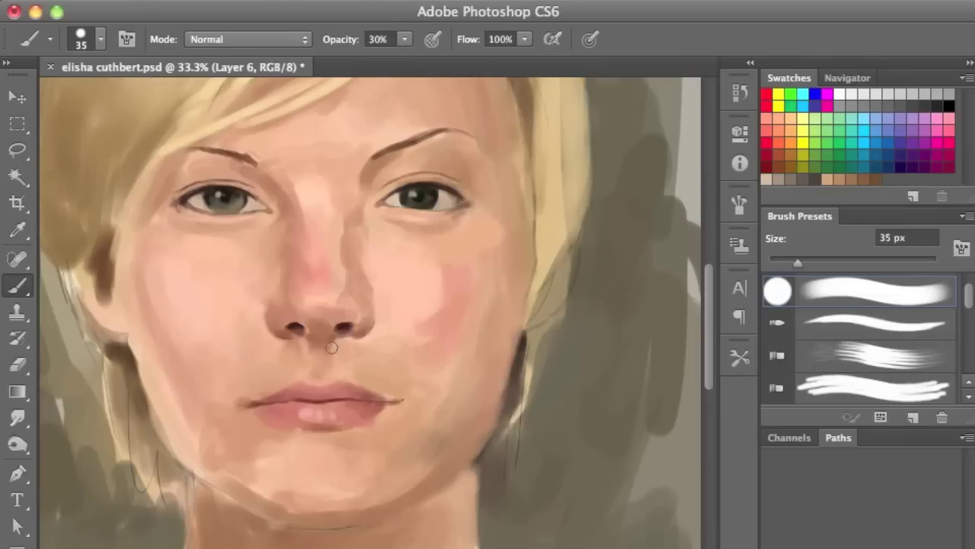
Step: Shade along the left jawline and smooth the jaw and neck skin
mouse_move(178, 444)
mouse_down()
mouse_move(142, 343)
mouse_move(203, 453)
mouse_move(272, 523)
mouse_up()
scroll(272, 523, down, 5)
mouse_move(244, 339)
mouse_down()
mouse_move(320, 346)
mouse_move(300, 358)
mouse_move(373, 333)
mouse_move(420, 333)
mouse_move(435, 392)
mouse_move(429, 370)
mouse_move(363, 370)
mouse_move(422, 401)
mouse_move(243, 404)
mouse_move(218, 435)
mouse_move(239, 298)
mouse_move(192, 287)
mouse_up()
key(bracketright)
key(bracketright)
key(bracketright)
key(bracketright)
key(bracketright)
key(bracketright)
drag(274, 262, 301, 372)
Step: Blend soft pink blush into the left cheek using 25–60 px brush sizes
key(bracketleft)
key(bracketleft)
key(bracketleft)
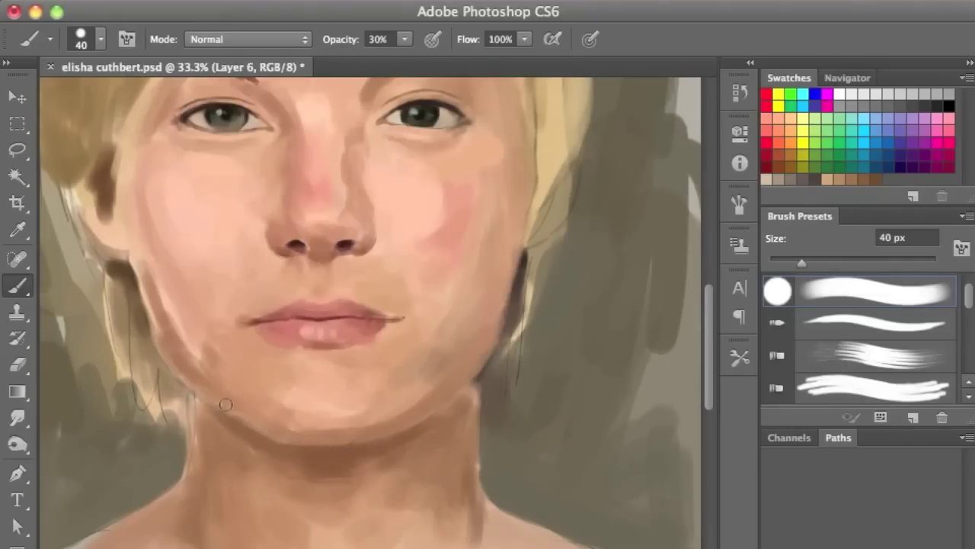
key(bracketleft)
key(bracketleft)
key(bracketleft)
mouse_move(121, 183)
mouse_down()
mouse_move(144, 253)
mouse_move(171, 214)
mouse_move(167, 297)
mouse_move(130, 266)
mouse_move(197, 347)
mouse_up()
key(bracketright)
key(bracketright)
key(bracketright)
key(bracketright)
key(bracketright)
key(bracketright)
key(bracketleft)
key(bracketleft)
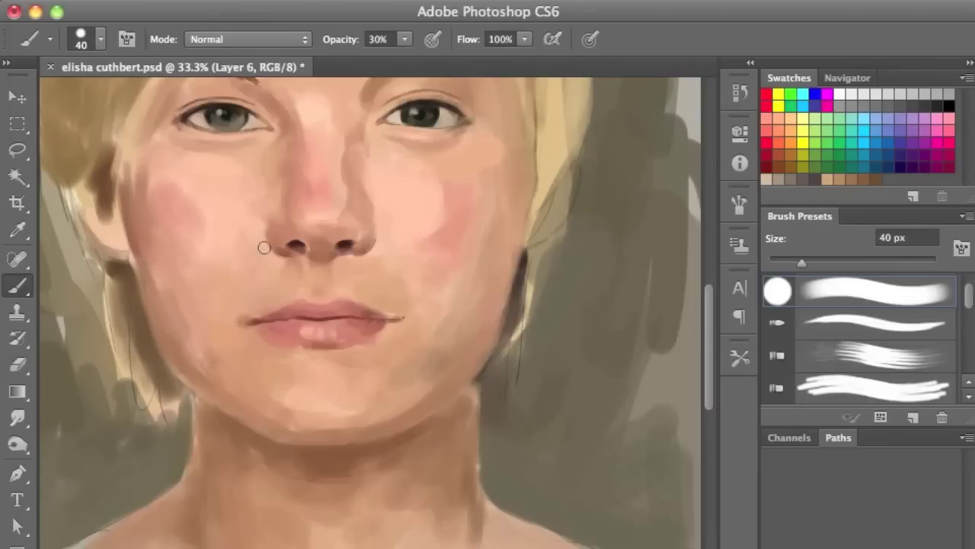
key(bracketright)
key(bracketright)
key(bracketright)
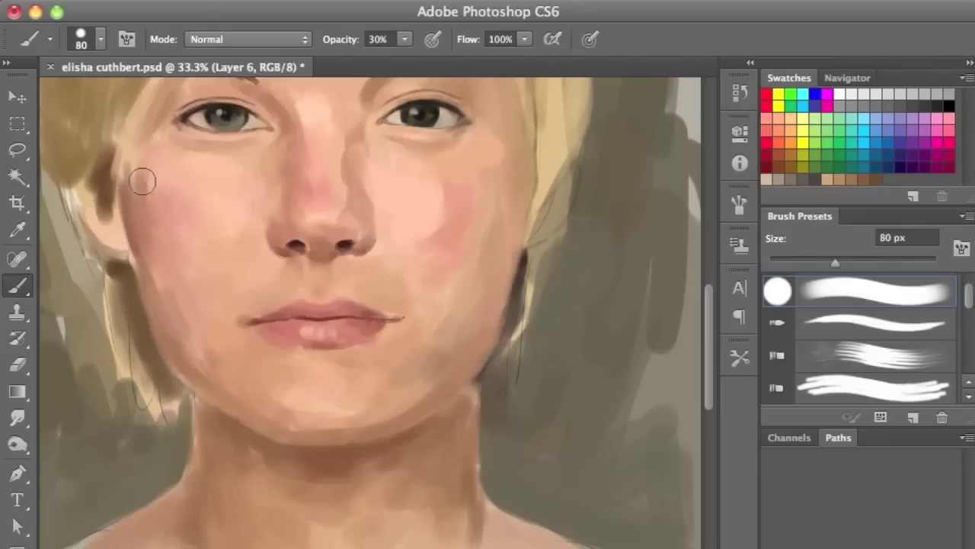
drag(176, 205, 261, 240)
key(bracketleft)
key(bracketleft)
key(bracketleft)
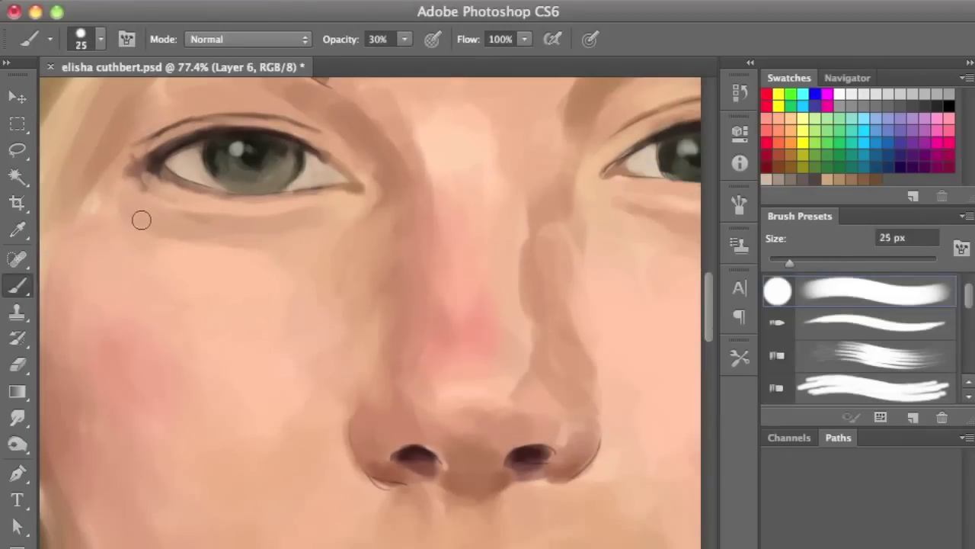
Step: Paint a darker shadow band under the left eye and at its outer corner
mouse_move(150, 185)
mouse_down()
mouse_move(170, 215)
mouse_move(193, 203)
mouse_move(352, 211)
mouse_up()
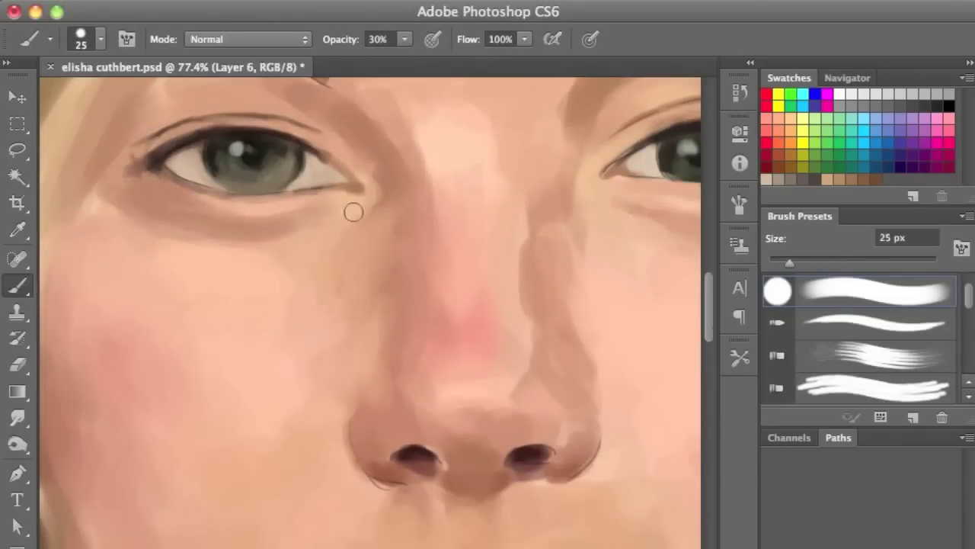
key(ctrl+minus)
key(ctrl+minus)
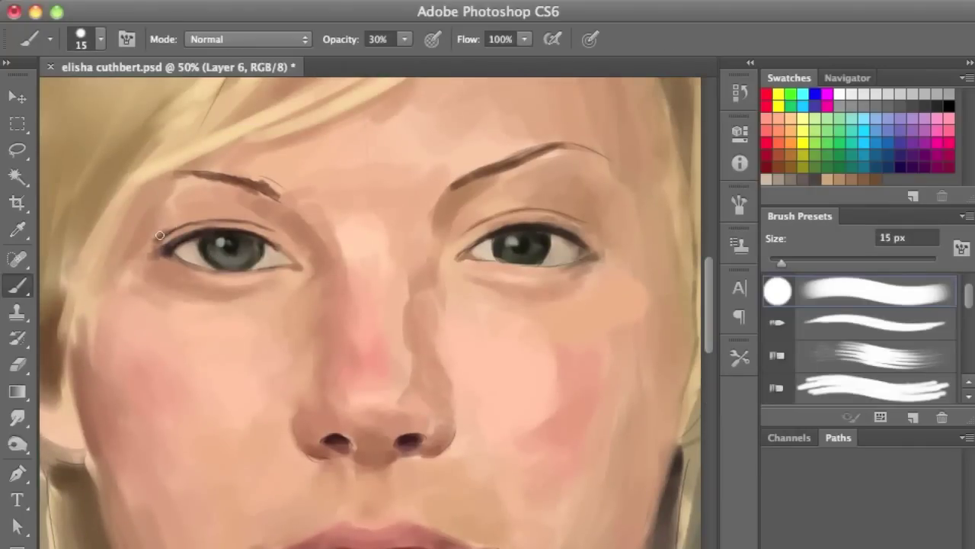
key(bracketleft)
key(alt+shift+w)
key(alt+shift+n)
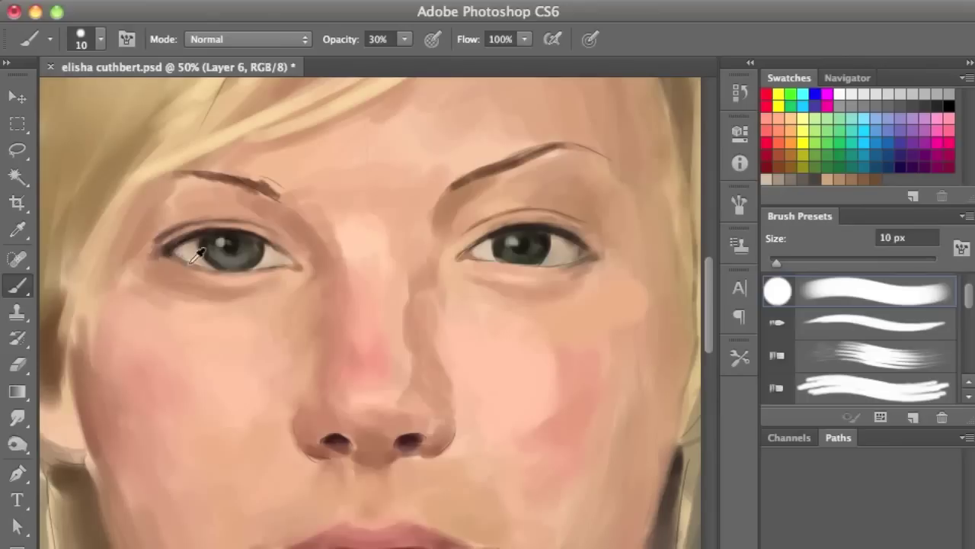
mouse_move(131, 232)
mouse_down()
mouse_move(126, 239)
mouse_move(161, 218)
mouse_move(170, 198)
mouse_up()
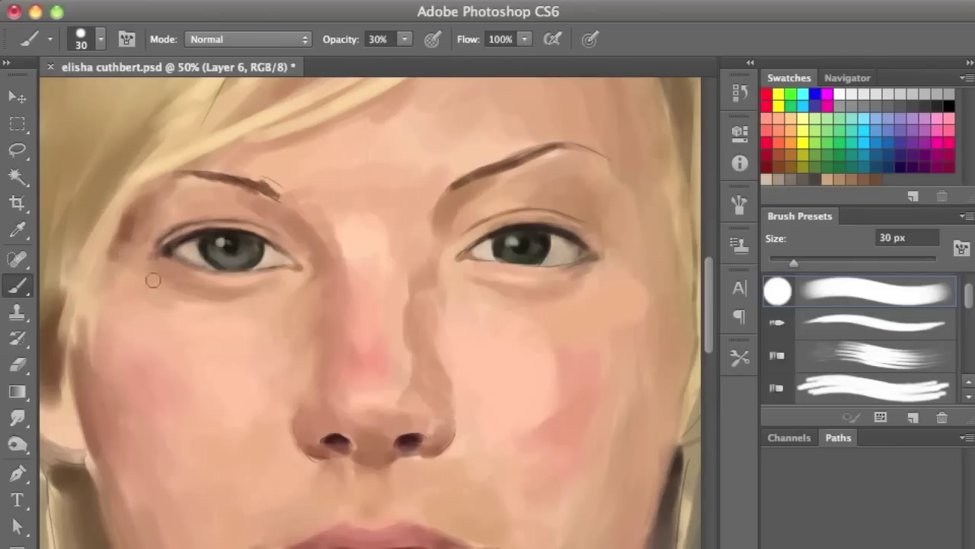
Step: Shade down the nose's right side and beside the right nostril with a 45 px brush
key(bracketright)
key(bracketright)
key(bracketright)
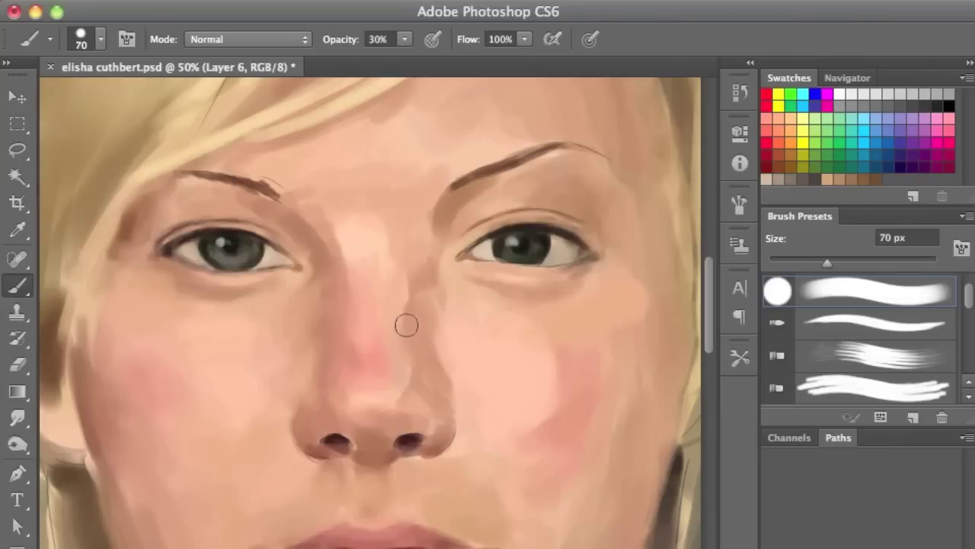
key(bracketleft)
key(bracketleft)
key(bracketleft)
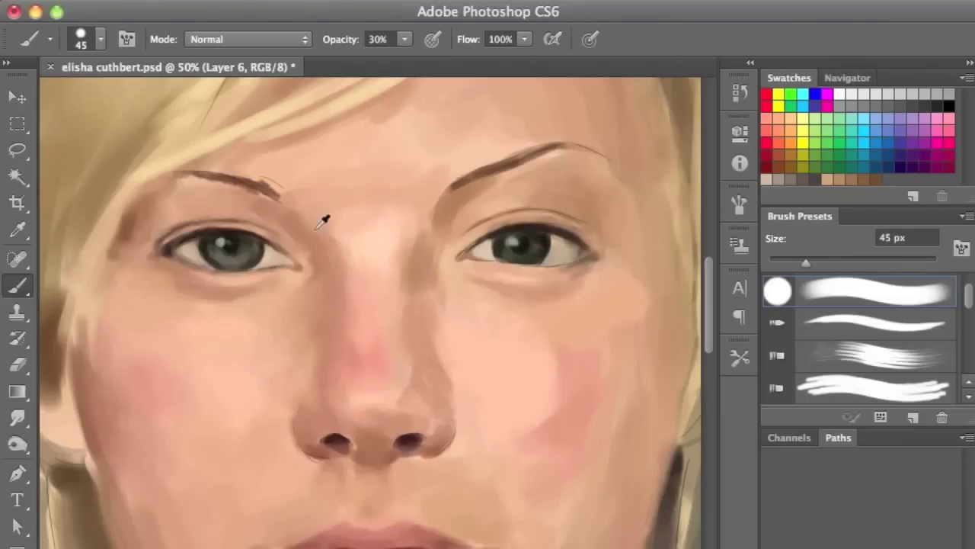
drag(449, 228, 406, 345)
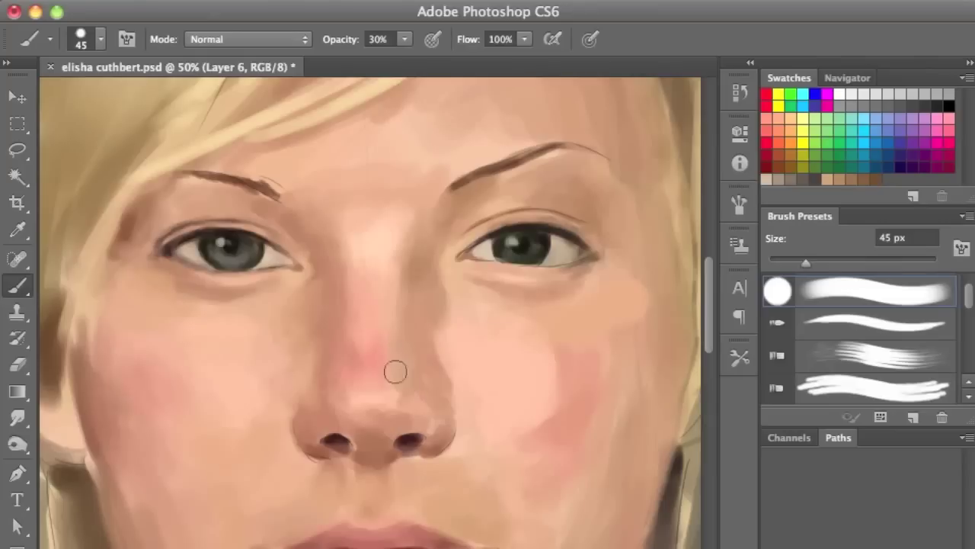
drag(440, 342, 420, 419)
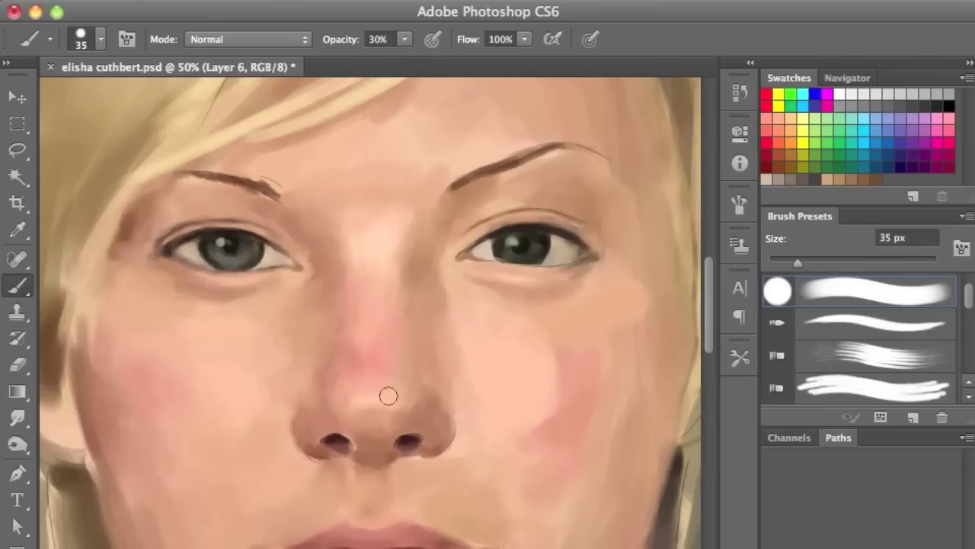
key(z)
drag(391, 451, 342, 383)
key(ctrl+plus)
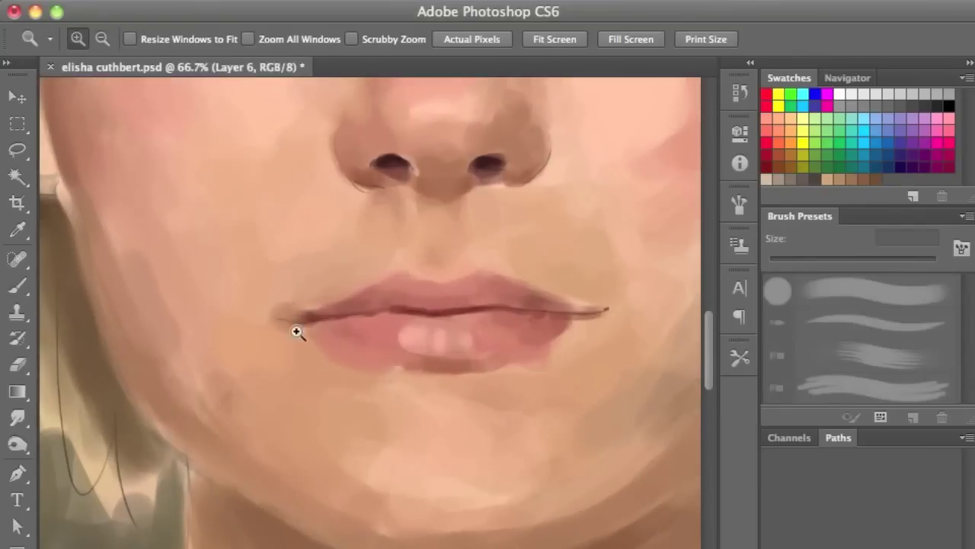
Step: Darken the lip parting line from corner to corner and soften the lower lip shading at 15 px
key(b)
drag(330, 317, 604, 310)
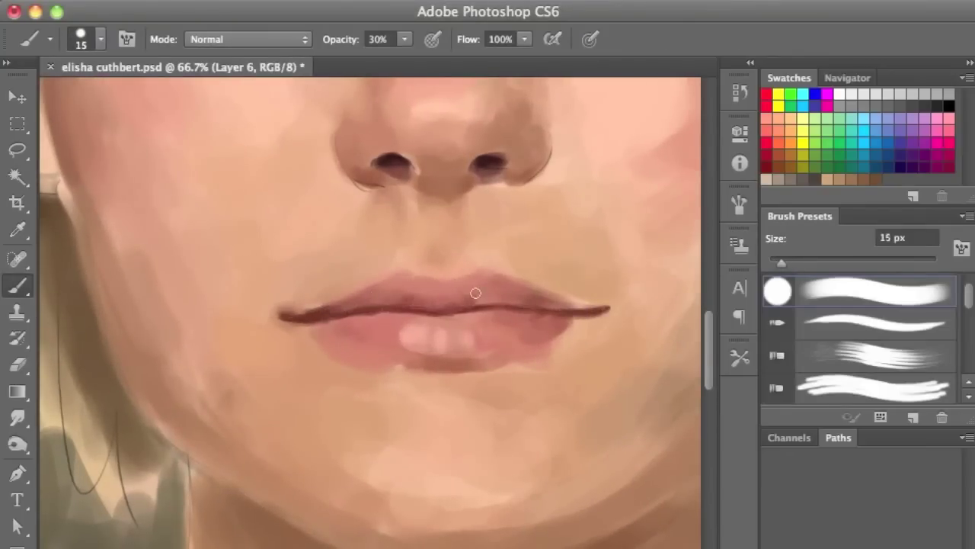
key(bracketleft)
key(bracketleft)
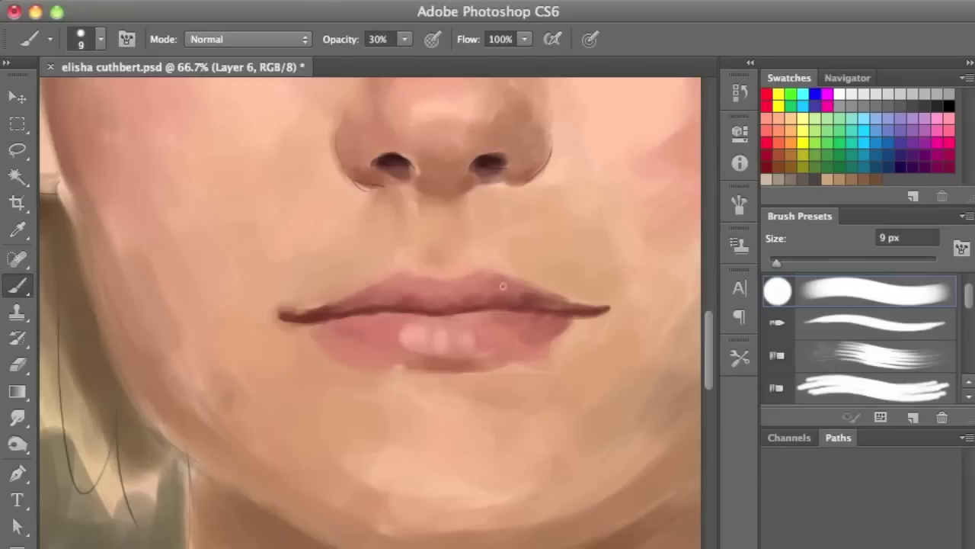
key(bracketright)
key(bracketright)
key(bracketright)
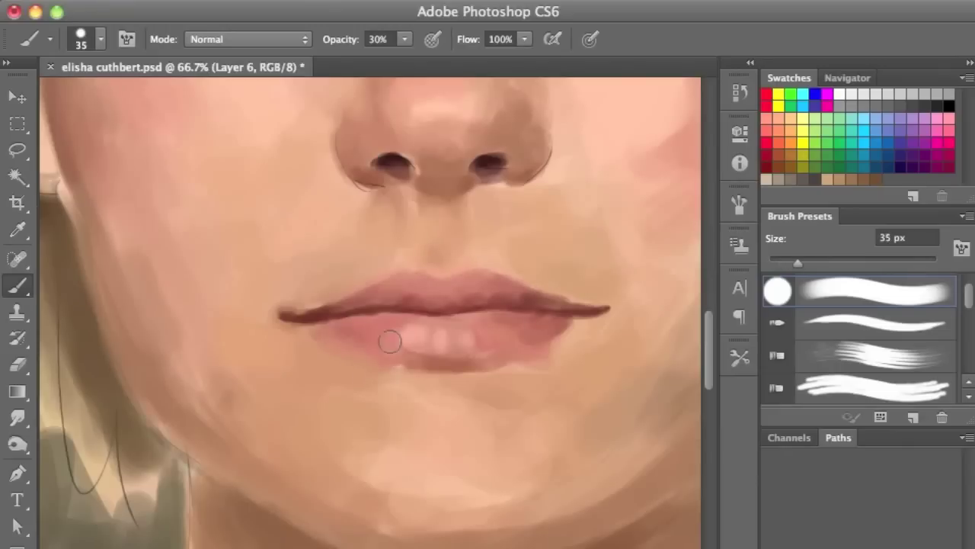
key(bracketleft)
key(bracketleft)
key(bracketright)
key(bracketright)
key(bracketright)
mouse_move(547, 460)
mouse_down()
mouse_move(582, 303)
mouse_move(511, 399)
mouse_up()
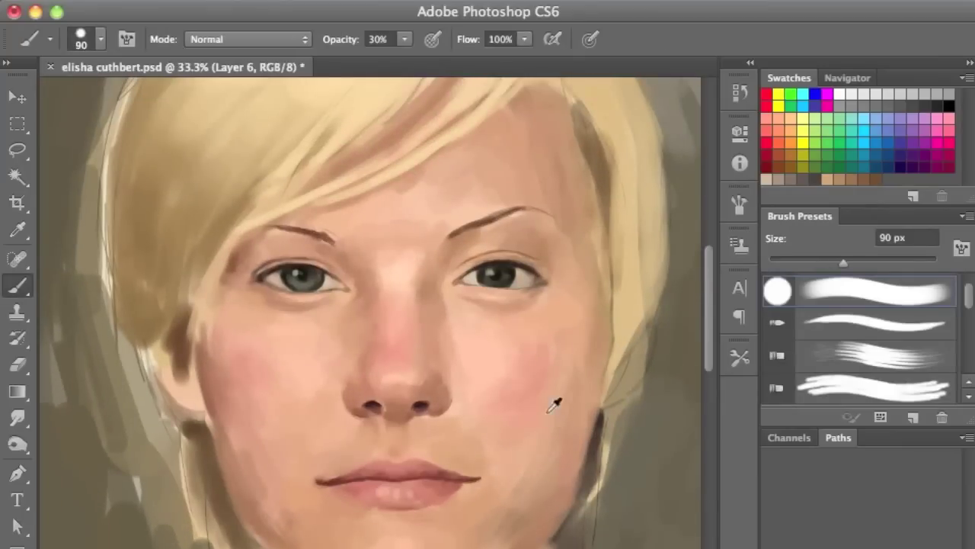
Step: Review the whole portrait, then sample a skin colour with a 50 px brush
drag(496, 526, 483, 459)
key(bracketright)
key(bracketleft)
key(bracketleft)
key(bracketleft)
key(bracketright)
key(bracketright)
key(bracketright)
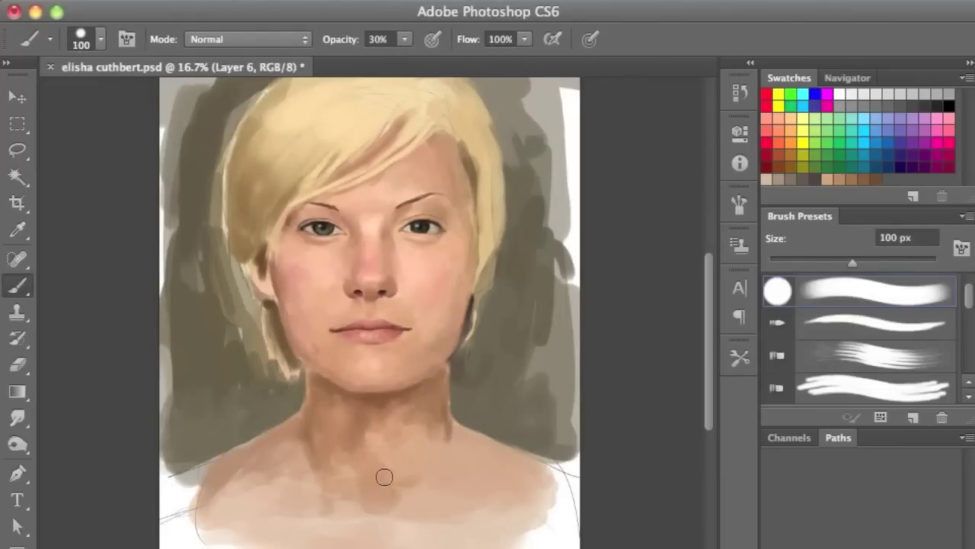
drag(402, 291, 422, 355)
key(bracketleft)
key(bracketleft)
key(bracketleft)
key(alt)
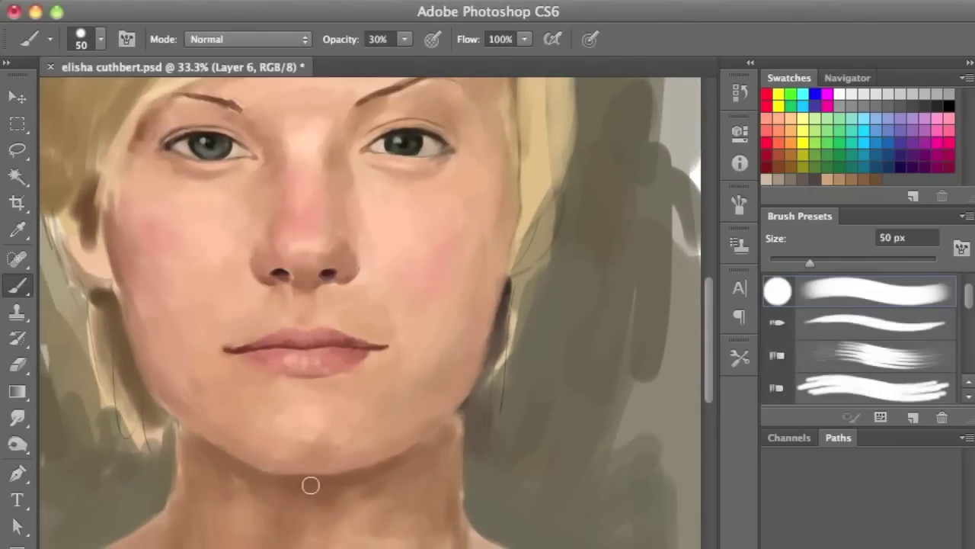
scroll(300, 465, right, 2)
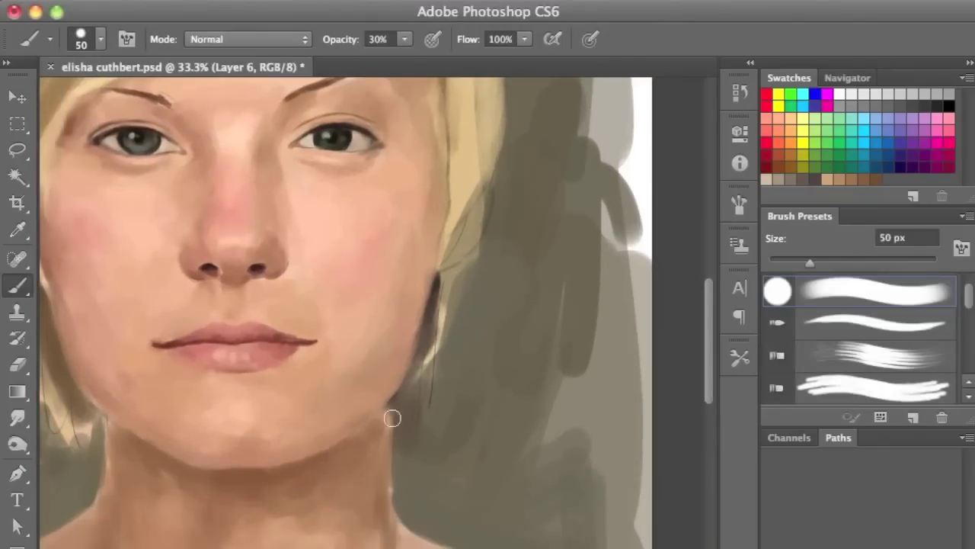
Step: Shade the right jaw edge where it meets the hair and the cheek with a 40 px brush, then add Layer 8
key(bracketleft)
key(bracketleft)
key(bracketleft)
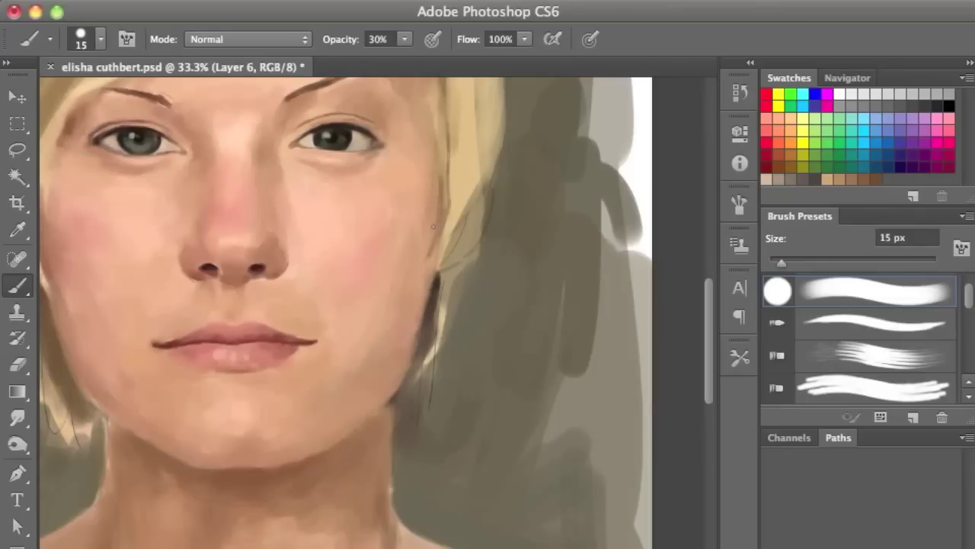
key(bracketright)
key(bracketright)
key(bracketright)
drag(433, 210, 415, 269)
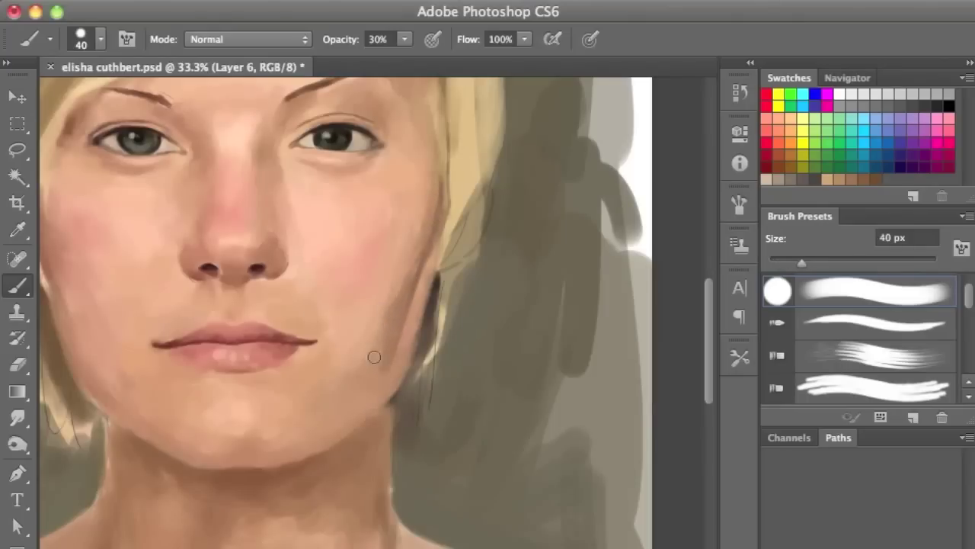
mouse_move(436, 126)
mouse_down()
mouse_move(422, 229)
mouse_move(400, 250)
mouse_up()
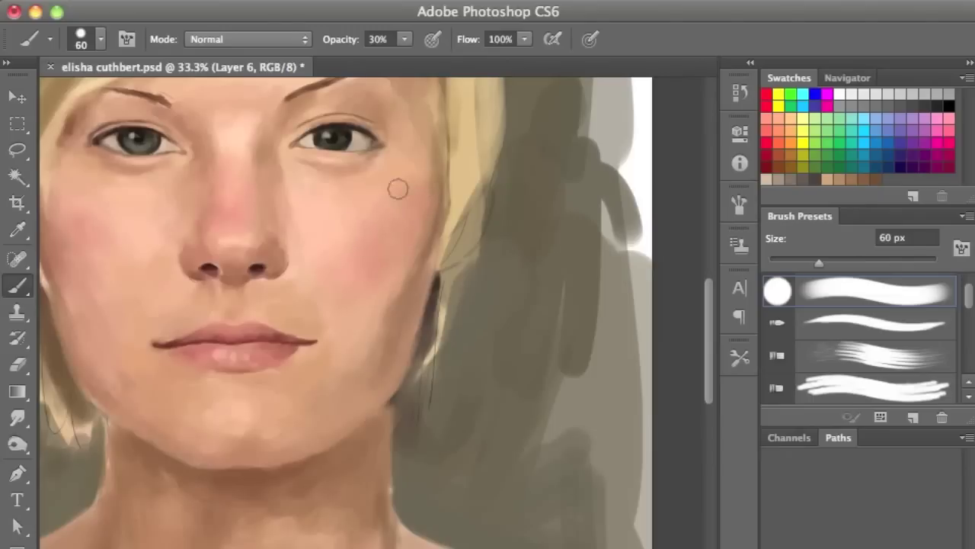
drag(404, 289, 367, 323)
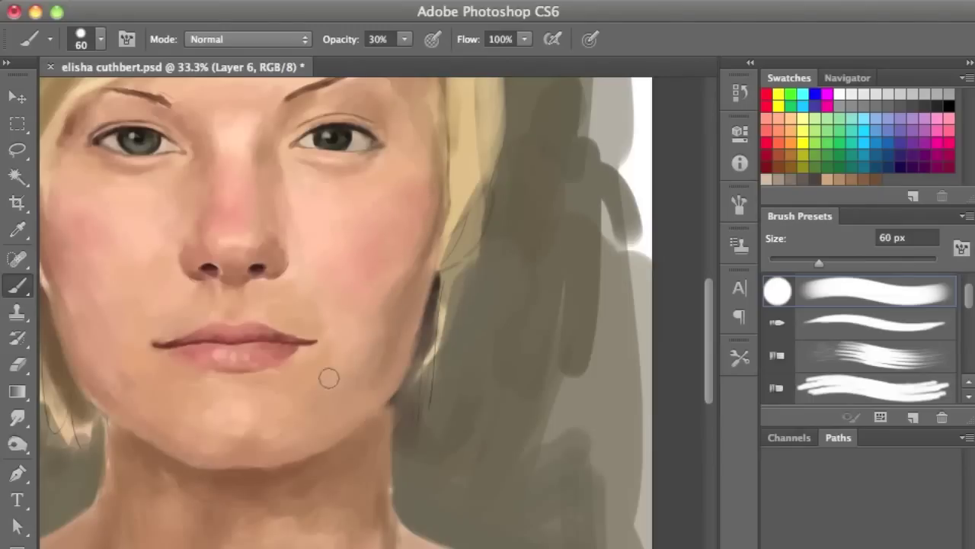
drag(343, 376, 365, 362)
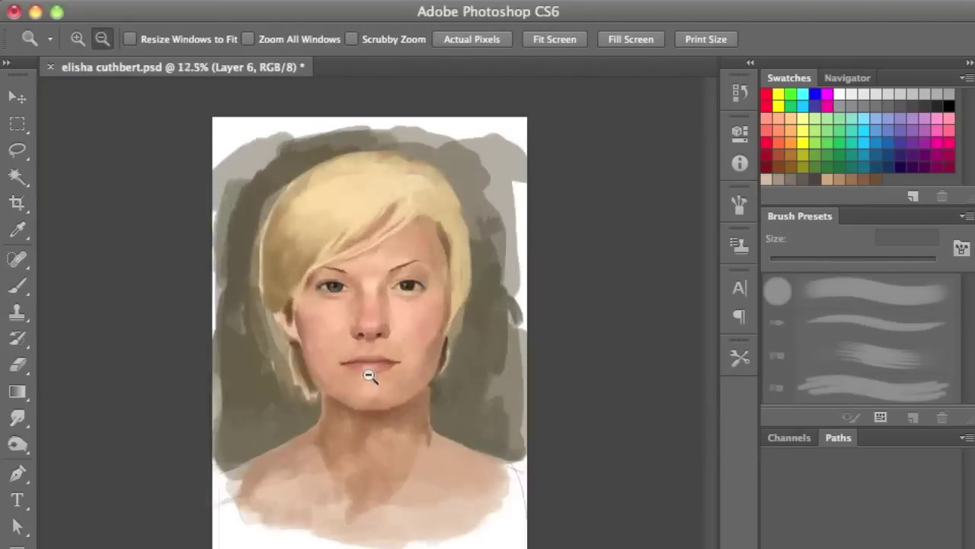
key(ctrl+shift+alt+n)
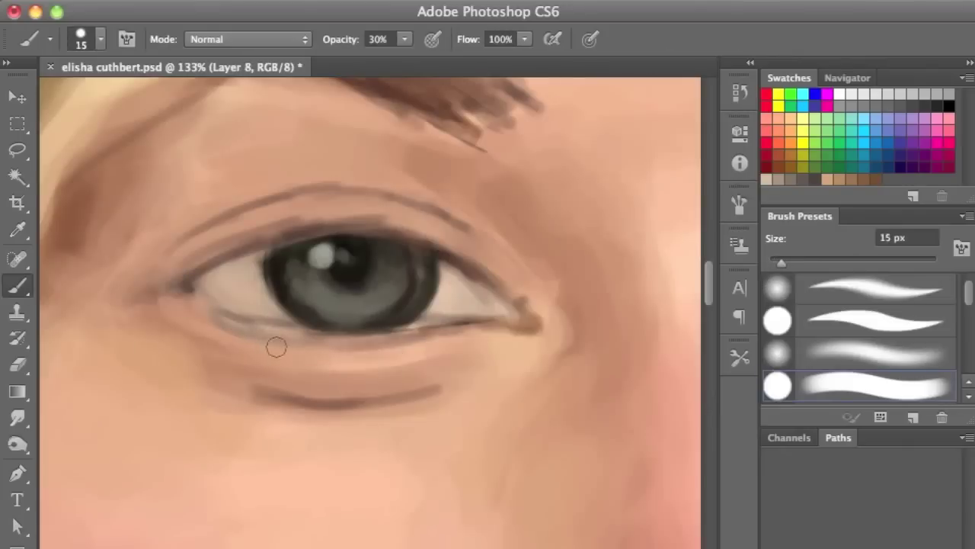
Step: Paint light grey around the iris edges and darken the upper lid's inner corner at 9 px
drag(276, 255, 312, 322)
mouse_move(429, 252)
mouse_down()
mouse_move(418, 279)
mouse_move(436, 288)
mouse_move(348, 294)
mouse_move(330, 315)
mouse_move(315, 261)
mouse_up()
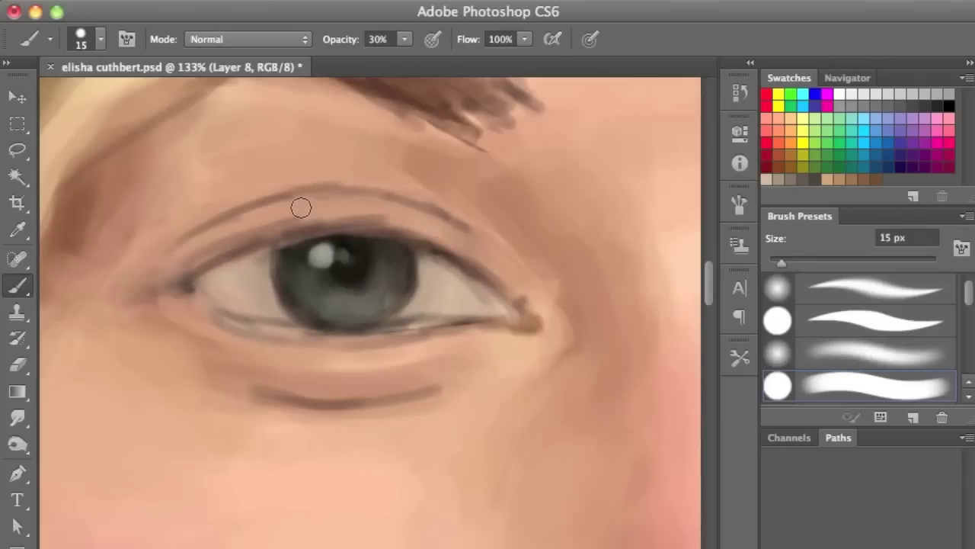
key(bracketleft)
key(bracketleft)
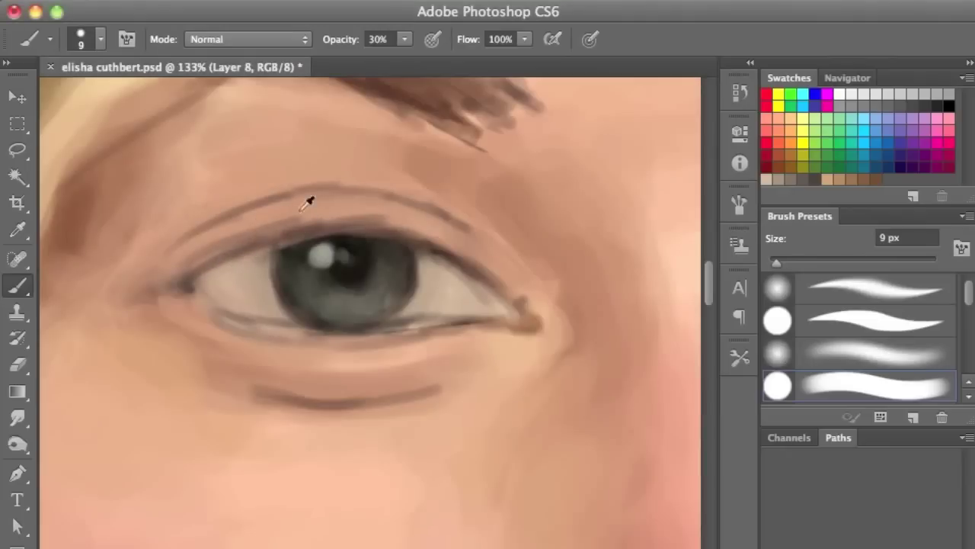
mouse_move(211, 256)
mouse_down()
mouse_move(158, 280)
mouse_move(309, 229)
mouse_move(412, 245)
mouse_up()
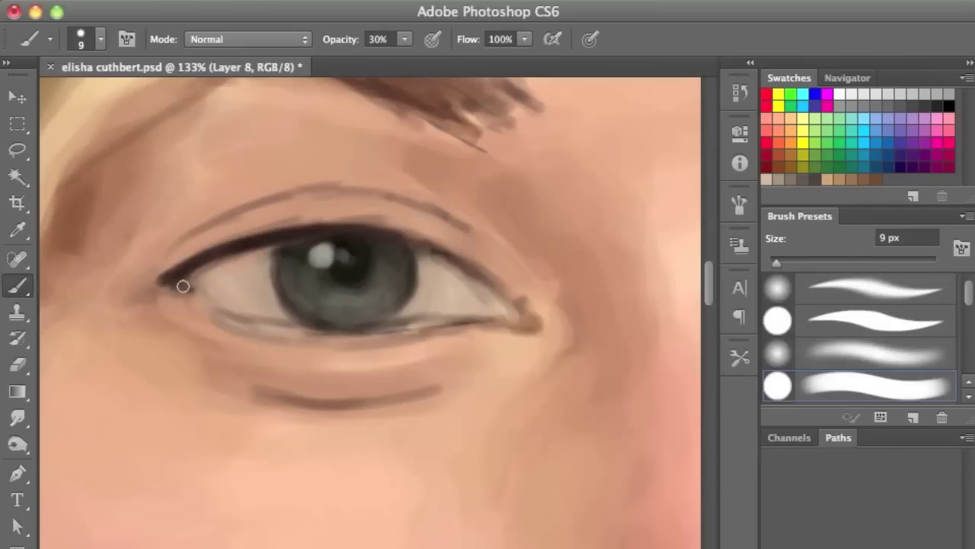
Step: On a new layer, lighten the lower eyelid and soften and broaden the under-eye shadow
key(ctrl+shift+alt+n)
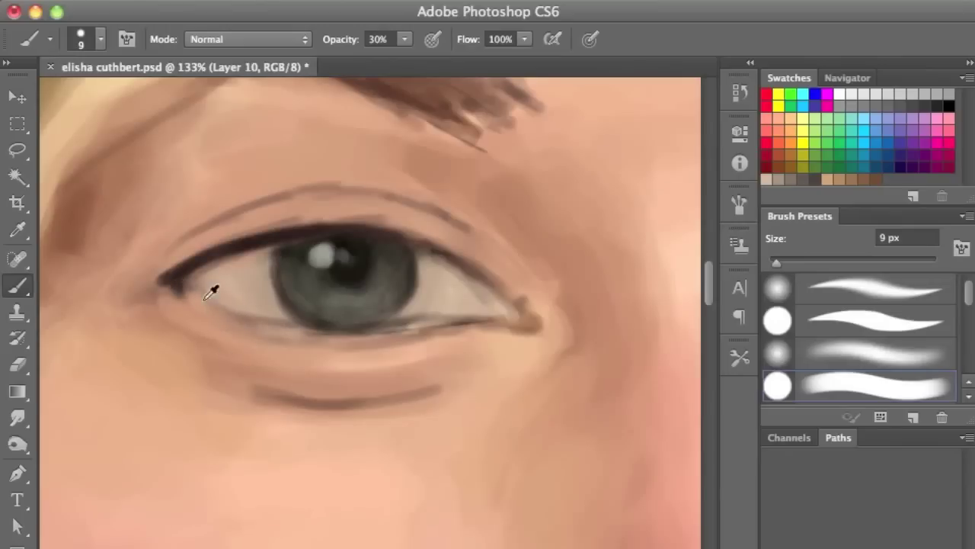
key(bracketleft)
key(bracketleft)
key(bracketleft)
mouse_move(304, 329)
mouse_down()
mouse_move(495, 322)
mouse_move(358, 346)
mouse_up()
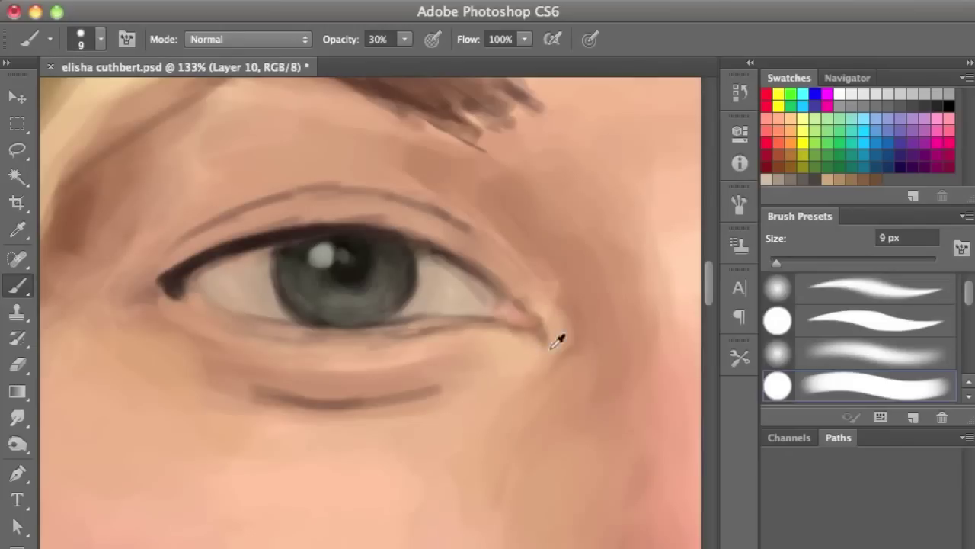
key(bracketright)
key(bracketright)
drag(396, 363, 290, 385)
key(bracketleft)
key(bracketleft)
drag(401, 399, 196, 371)
Step: Darken and thicken the upper lash line with a 5 px brush
key(bracketright)
key(bracketright)
key(bracketright)
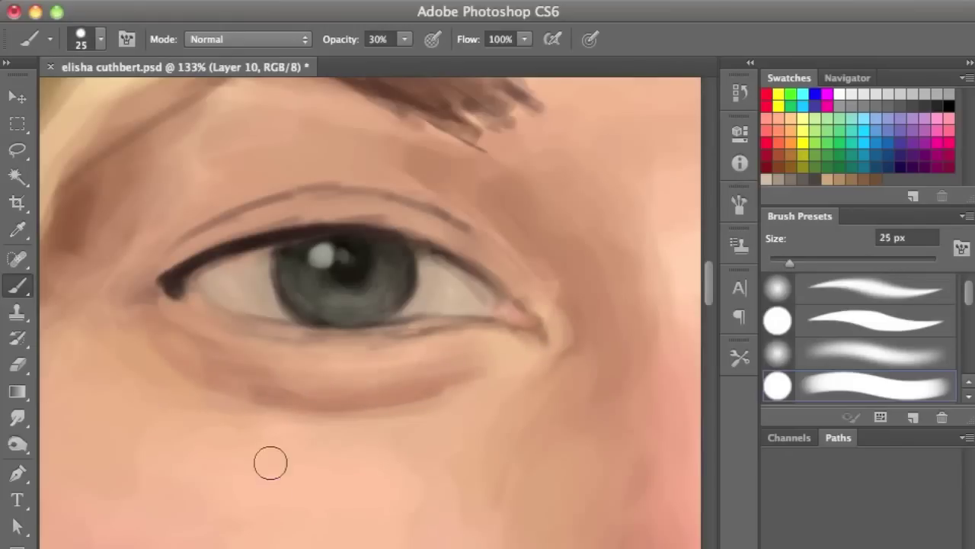
key(bracketleft)
key(bracketleft)
key(bracketleft)
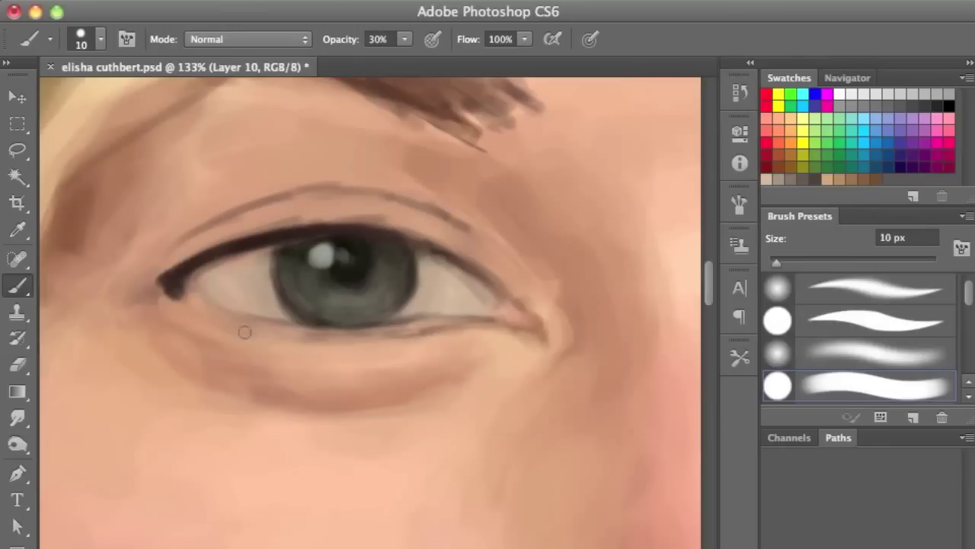
key(bracketleft)
key(bracketleft)
key(bracketleft)
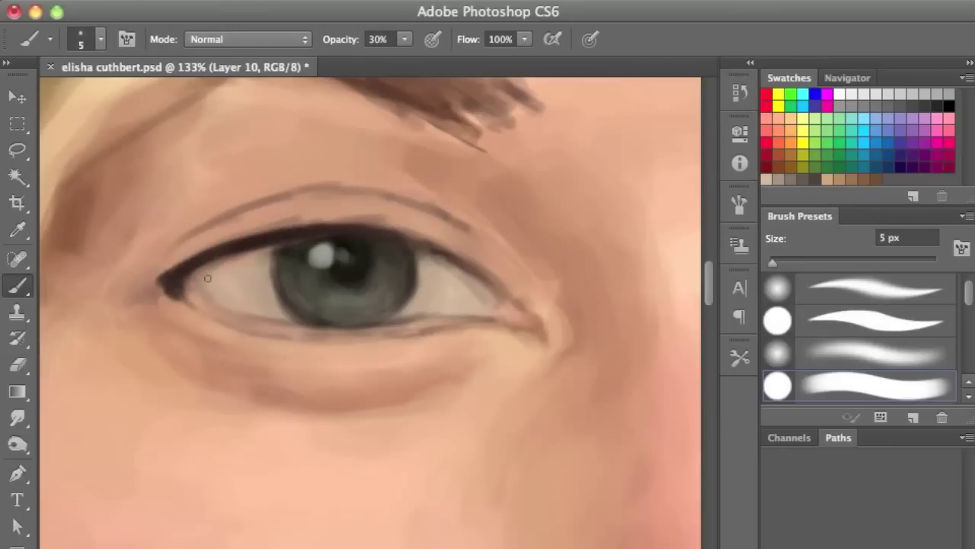
drag(187, 278, 276, 243)
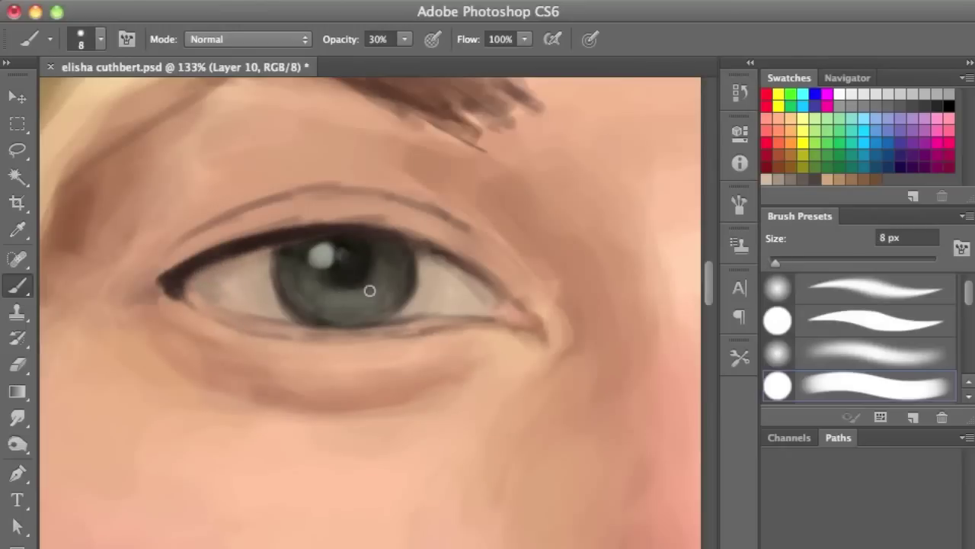
Step: Repaint the eyebrow lower and smoother with a darker tail and shadow beneath, then zoom out
key(bracketright)
key(bracketright)
key(bracketright)
scroll(384, 211, up, 5)
drag(424, 246, 458, 251)
mouse_move(265, 160)
mouse_down()
mouse_move(427, 211)
mouse_move(464, 264)
mouse_up()
key(bracketleft)
key(bracketleft)
key(z)
alt+click(305, 396)
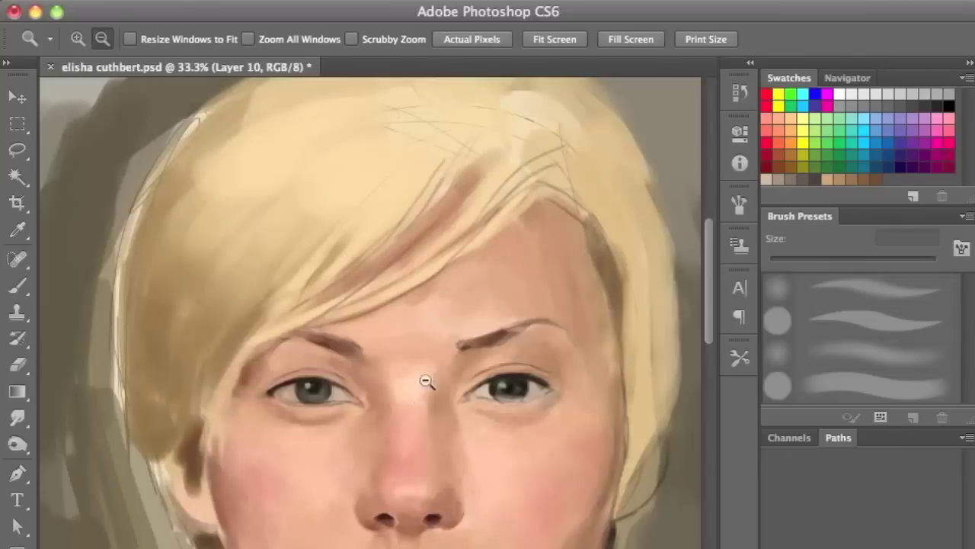
Step: With a 60 px brush, paint the brown forehead hair streak over in blond and skin tones
alt+click(426, 381)
key(b)
key(bracketright)
key(bracketright)
key(bracketright)
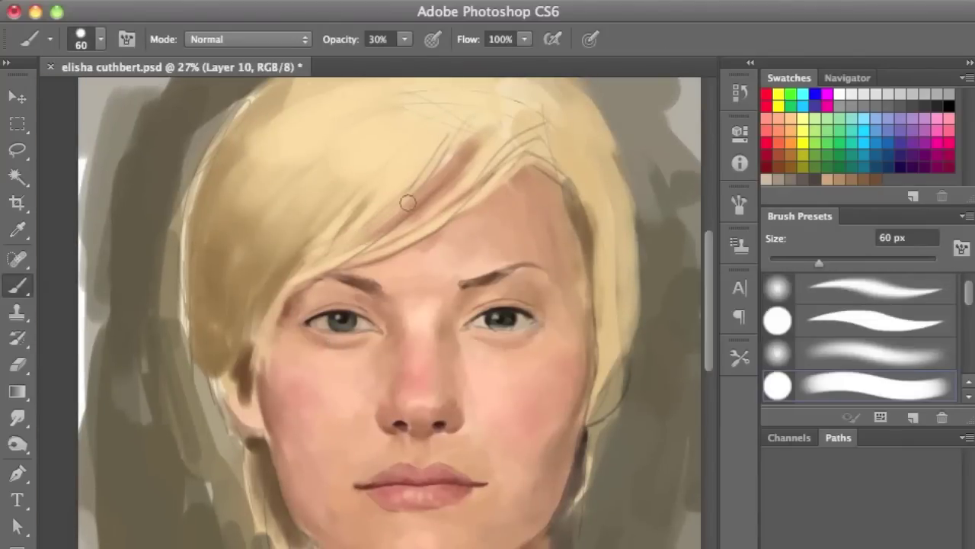
drag(461, 153, 358, 237)
alt+click(390, 283)
drag(396, 163, 399, 176)
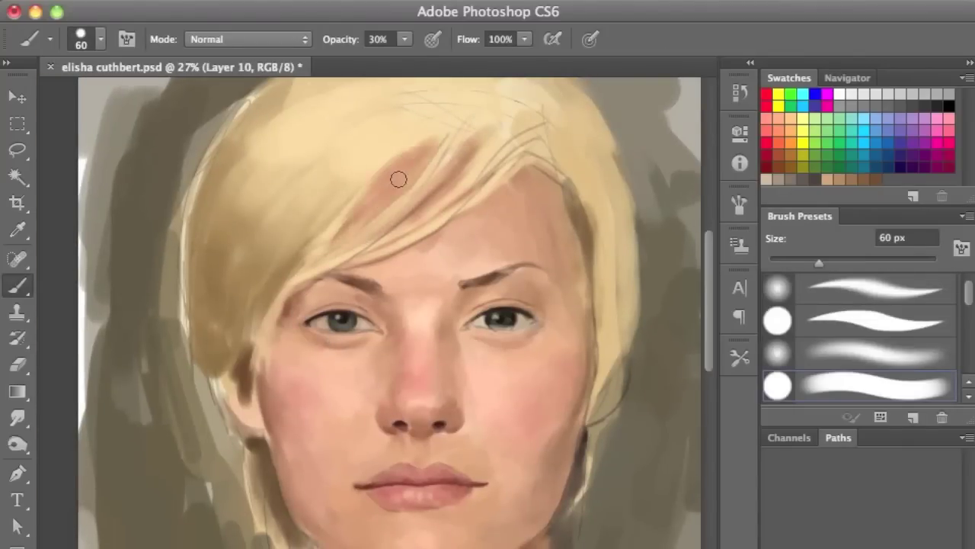
alt+click(524, 179)
drag(515, 173, 494, 206)
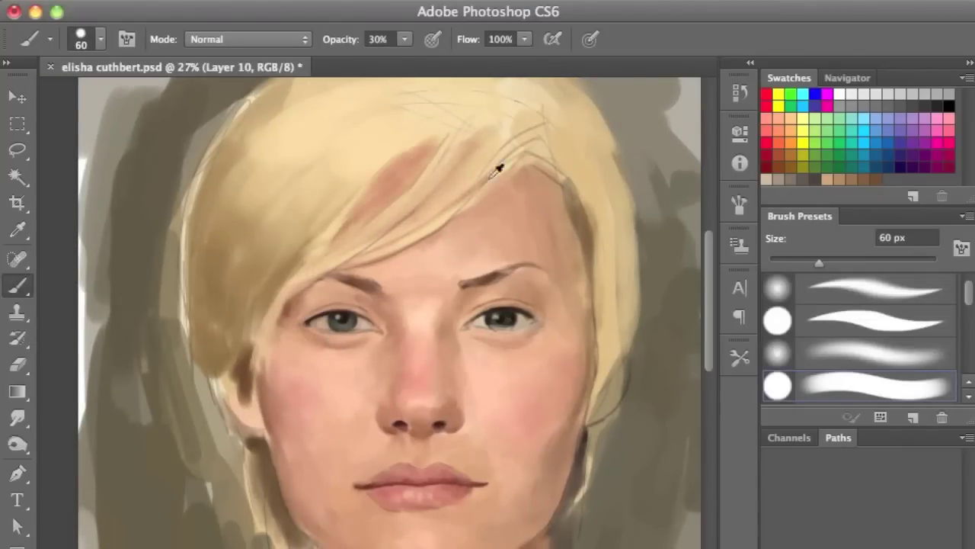
alt+click(497, 170)
drag(496, 164, 444, 178)
mouse_move(545, 136)
mouse_down()
mouse_move(519, 145)
mouse_move(547, 132)
mouse_up()
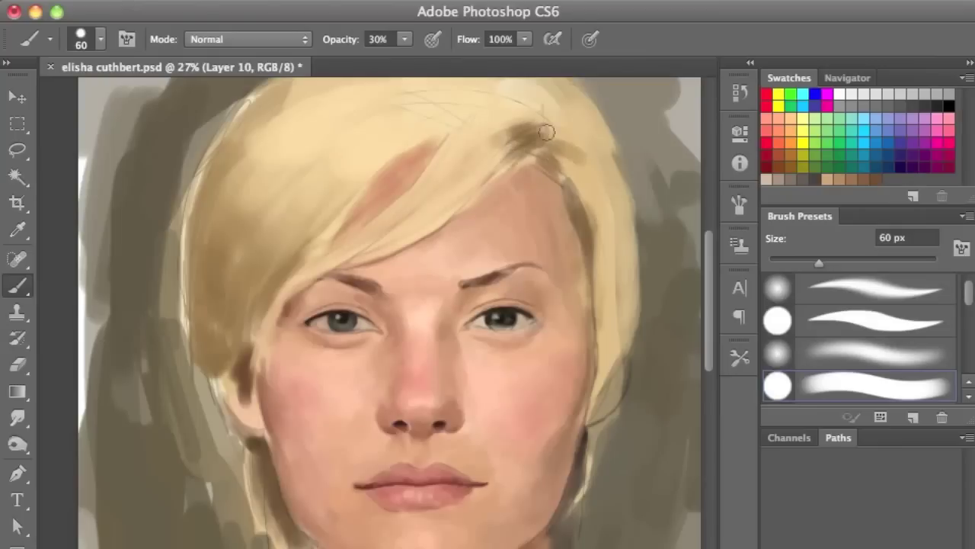
Step: Deepen the lower iris with green, darken the lower lid and lighten the outer eye white
key(bracketleft)
key(bracketleft)
key(bracketleft)
scroll(531, 323, up, 8)
mouse_move(378, 333)
mouse_down()
mouse_move(413, 323)
mouse_move(377, 331)
mouse_up()
key(bracketleft)
key(bracketleft)
drag(222, 342, 293, 338)
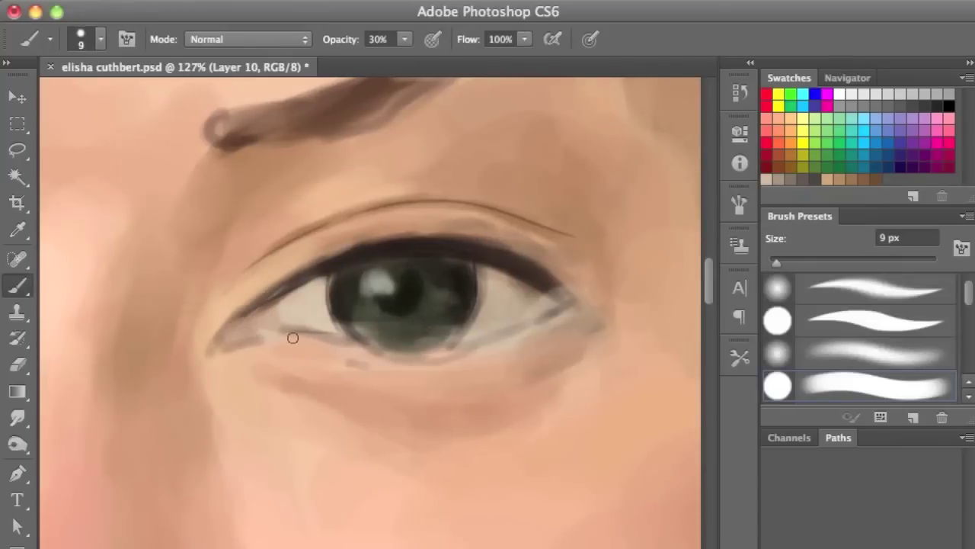
alt+click(551, 315)
drag(556, 297, 510, 286)
Step: Draw dark eyeliner along the upper and lower lids and make the eyebrow darker and fuller
key(alt+bracketleft)
key(alt+bracketleft)
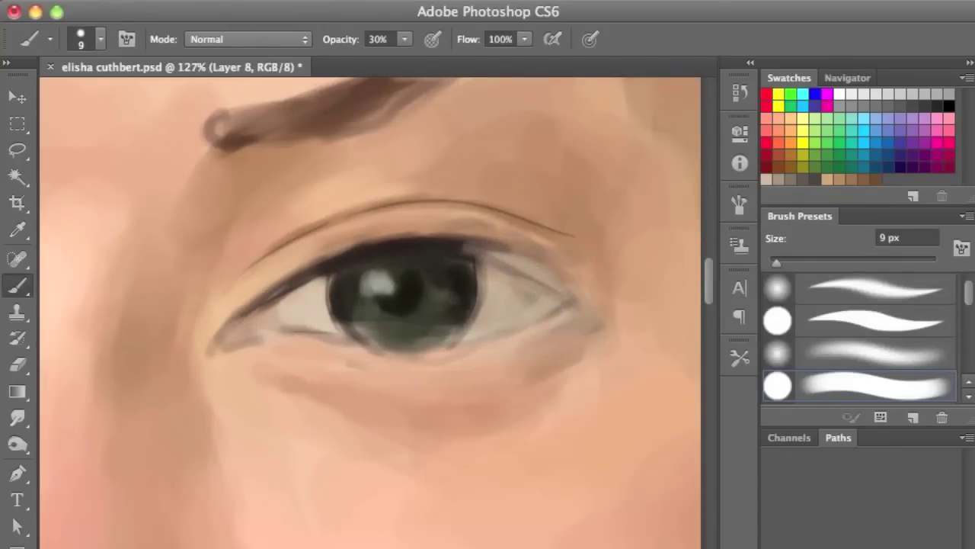
mouse_move(507, 268)
mouse_down()
mouse_move(568, 308)
mouse_move(503, 347)
mouse_up()
key(bracketright)
key(bracketright)
drag(562, 326, 590, 306)
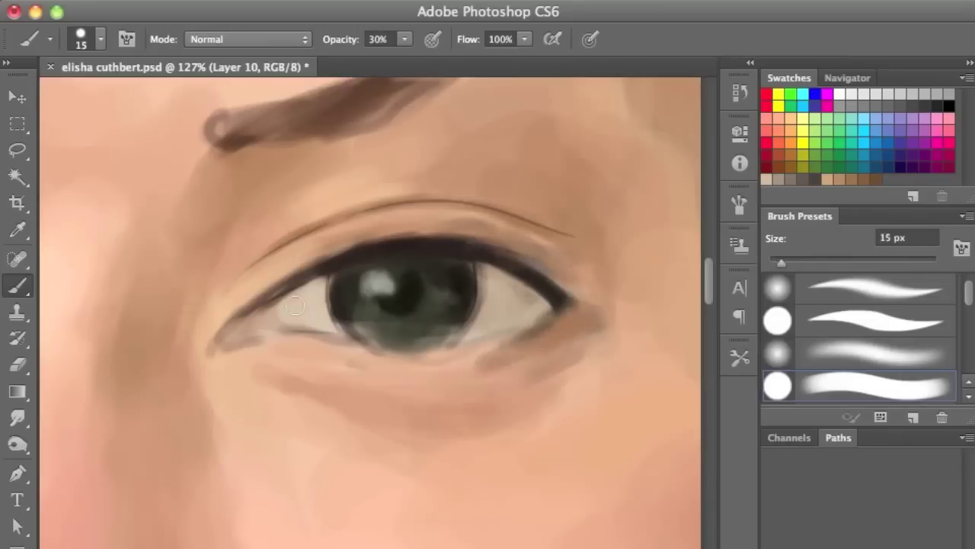
key(ctrl+minus)
key(ctrl+minus)
key(bracketright)
key(bracketright)
mouse_move(341, 236)
mouse_down()
mouse_move(311, 229)
mouse_move(429, 220)
mouse_up()
Step: Add an iris highlight with a 9 px brush in Linear Dodge blend, then return to Normal
key(bracketleft)
key(bracketleft)
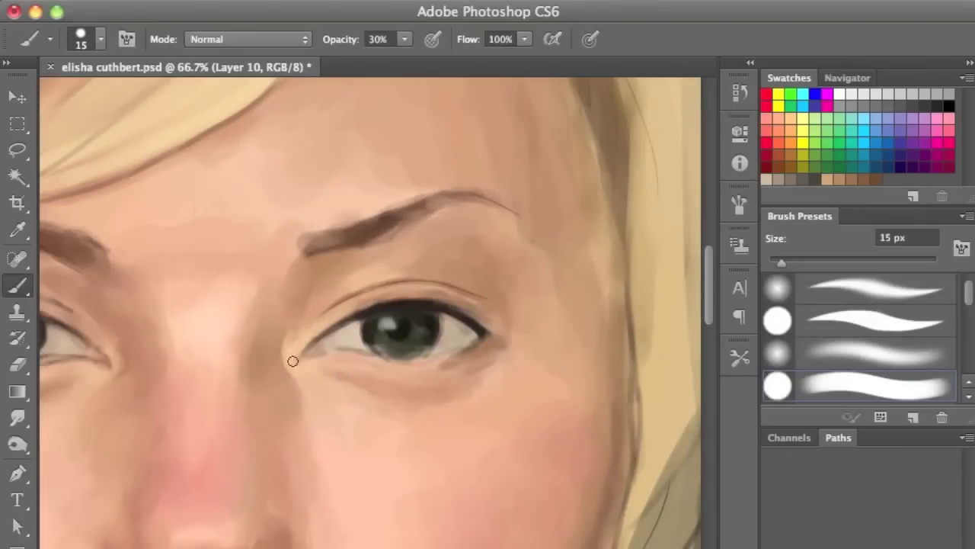
key(bracketleft)
key(bracketleft)
key(alt+shift+w)
click(387, 323)
key(alt+shift+n)
Step: Lighten the lower eyelid under the iris and zoom the view out to 50%
scroll(372, 307, down, 2)
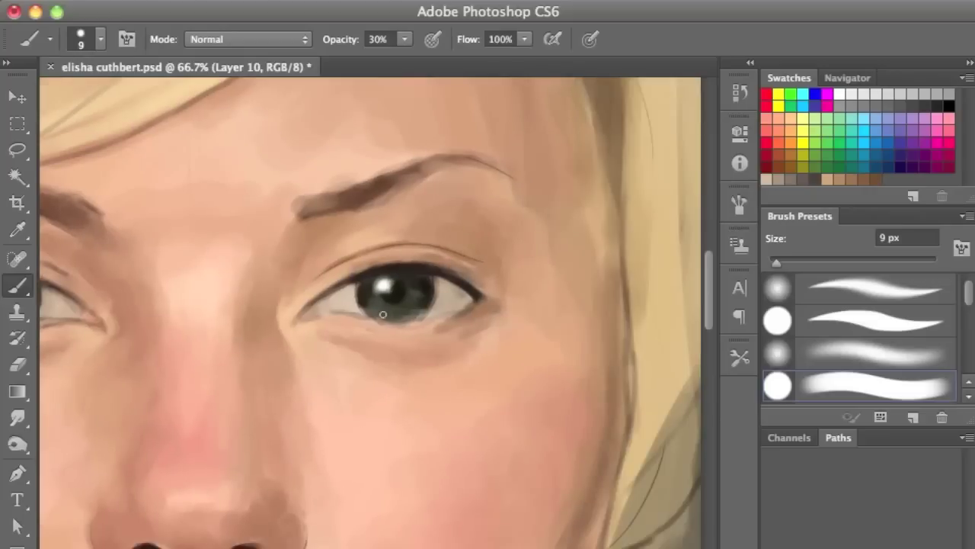
scroll(151, 301, left, 3)
scroll(151, 301, down, 1)
drag(472, 301, 450, 294)
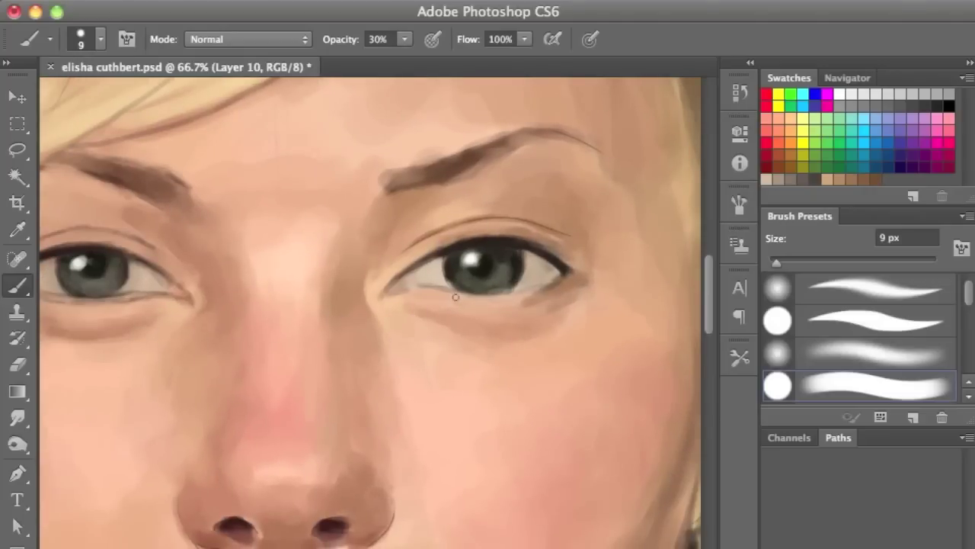
alt+click(463, 304)
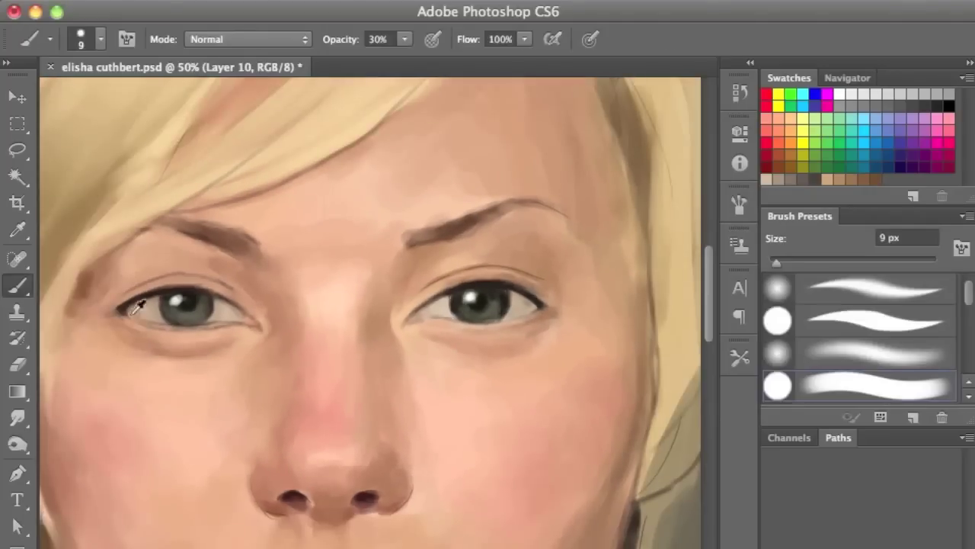
key(bracketright)
scroll(452, 420, down, 2)
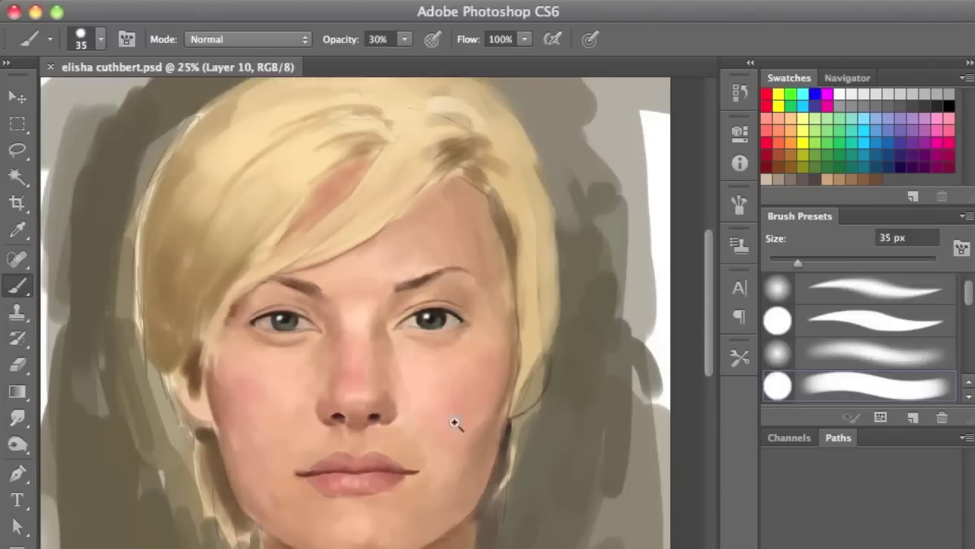
Step: Add purplish shading below the nostril with a 10 px brush
scroll(285, 244, up, 4)
key(bracketright)
key(bracketright)
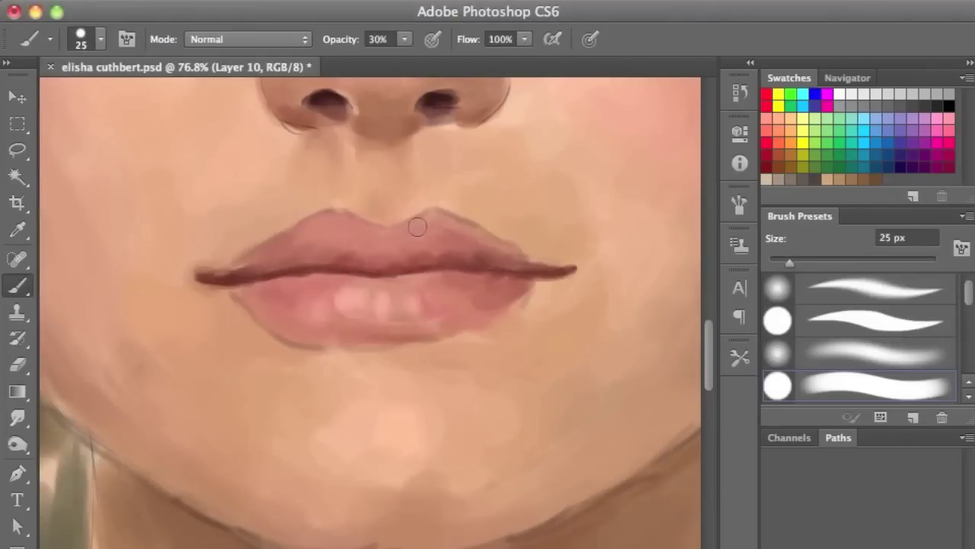
key(bracketleft)
key(bracketleft)
key(bracketleft)
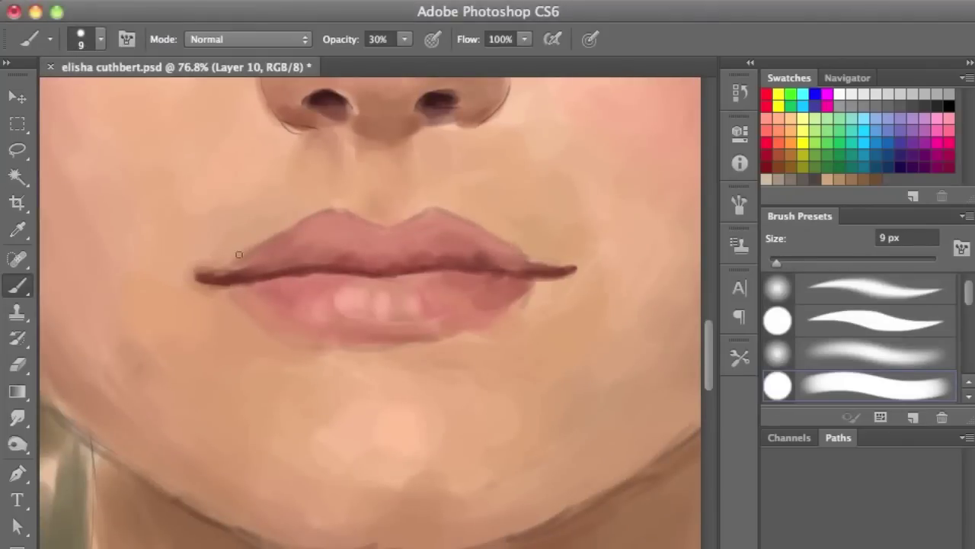
scroll(312, 337, up, 3)
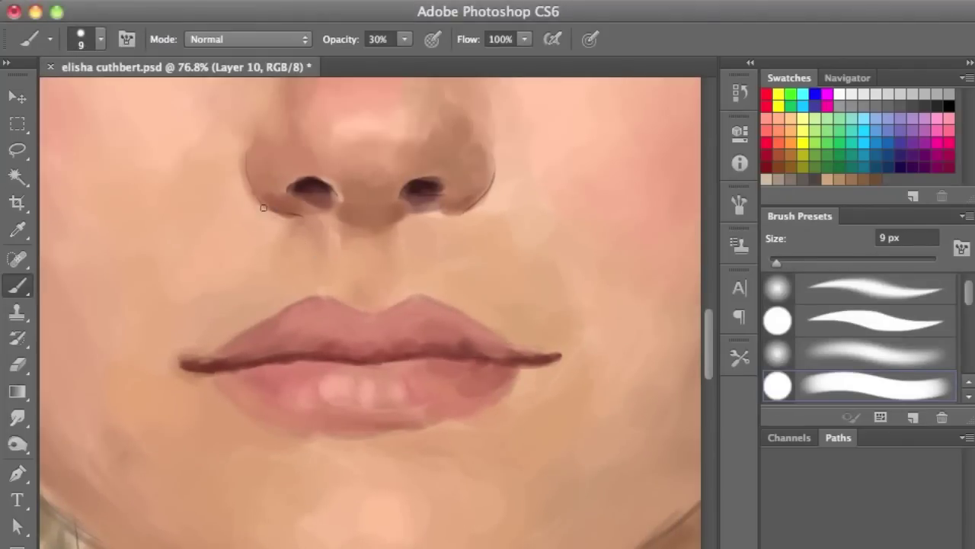
scroll(446, 137, down, 3)
key(bracketright)
key(bracketright)
key(bracketright)
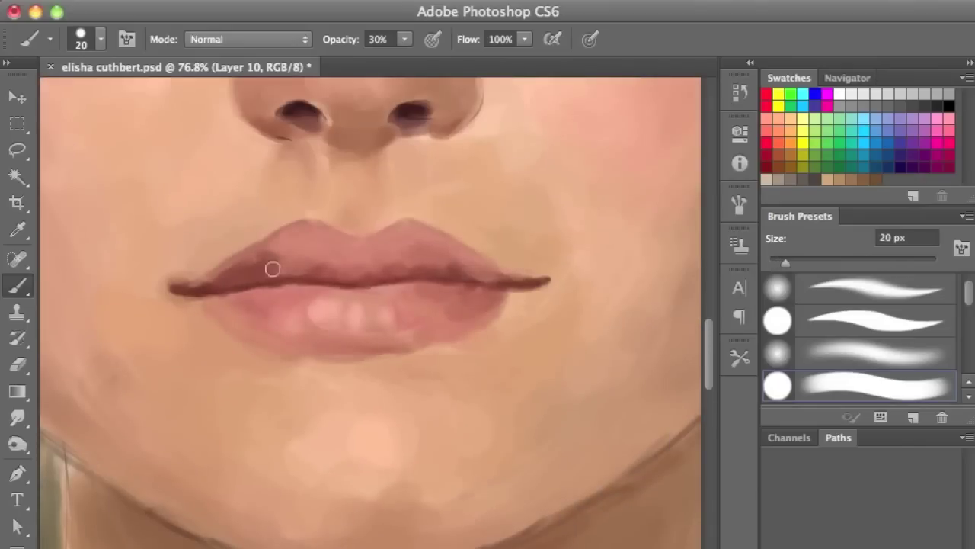
key(bracketleft)
key(bracketleft)
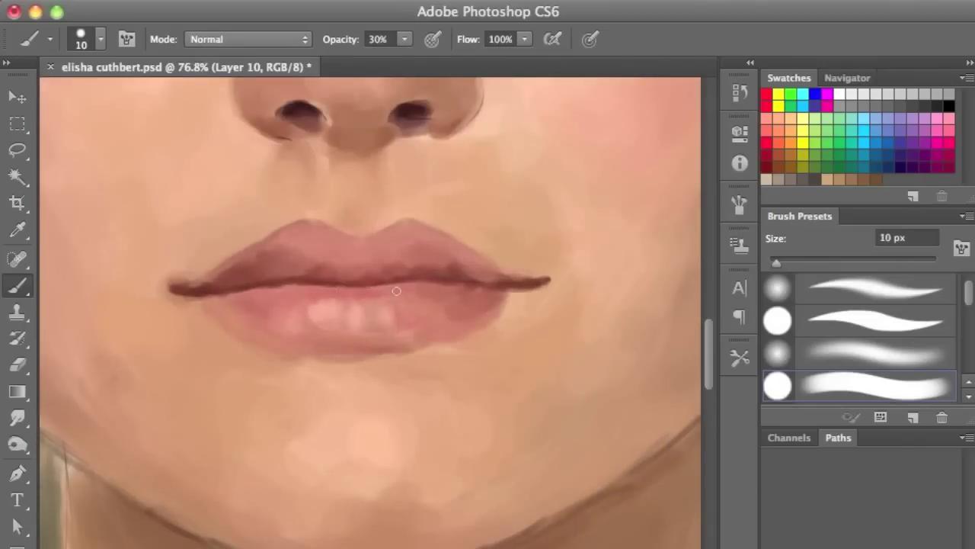
scroll(430, 300, up, 3)
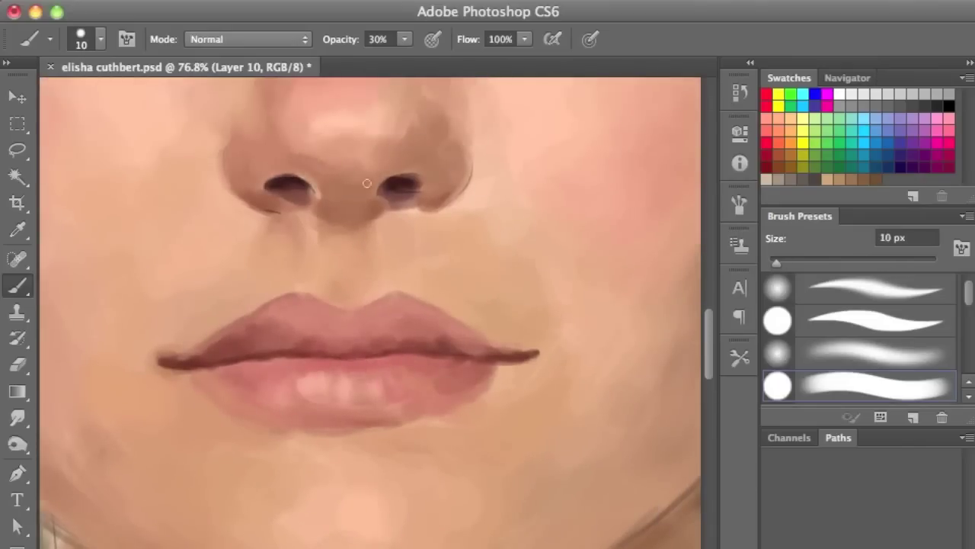
drag(412, 194, 407, 211)
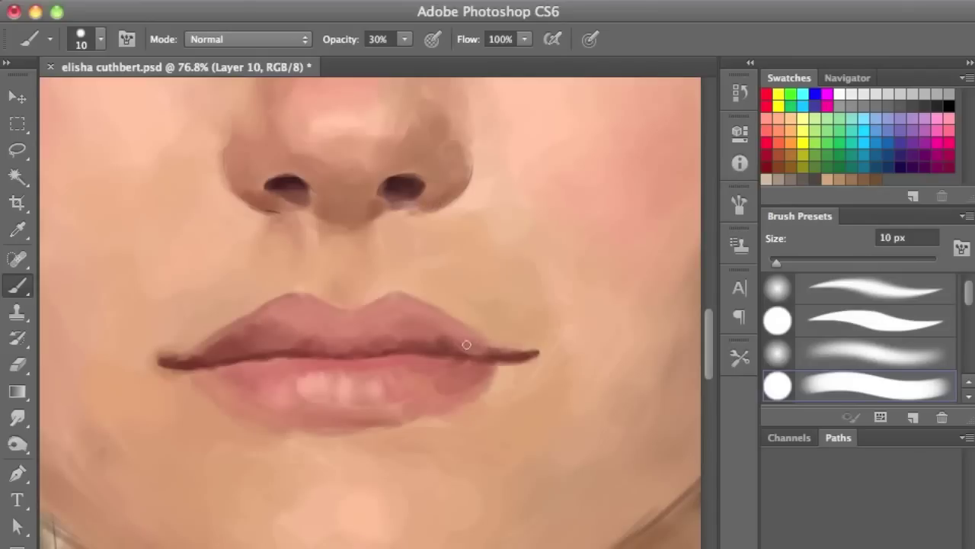
Step: Touch up the nostril and nose-wing shading with a 10 px brush
key(bracketright)
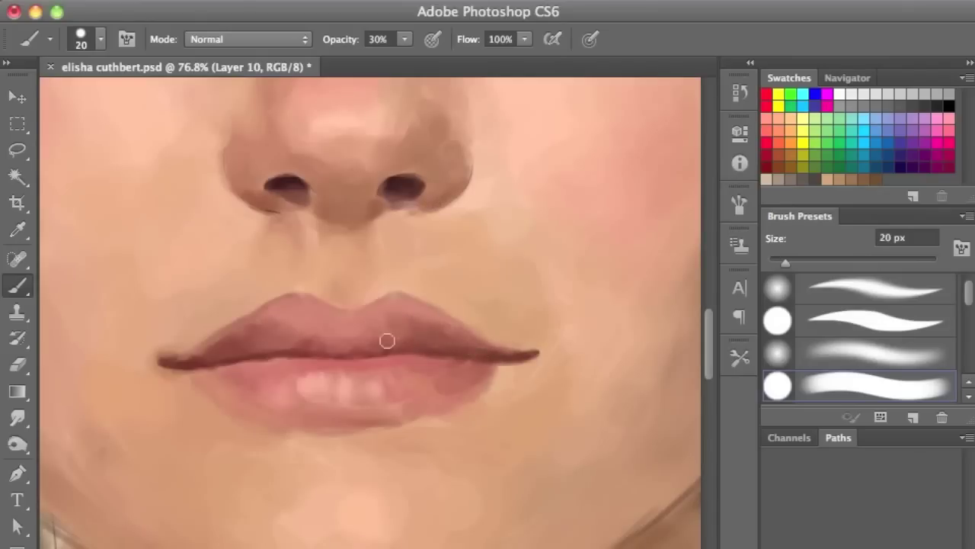
key(bracketleft)
key(bracketleft)
key(bracketleft)
key(shift+alt+w)
key(shift+alt+n)
key(bracketright)
key(bracketright)
key(bracketright)
key(bracketleft)
scroll(217, 283, up, 4)
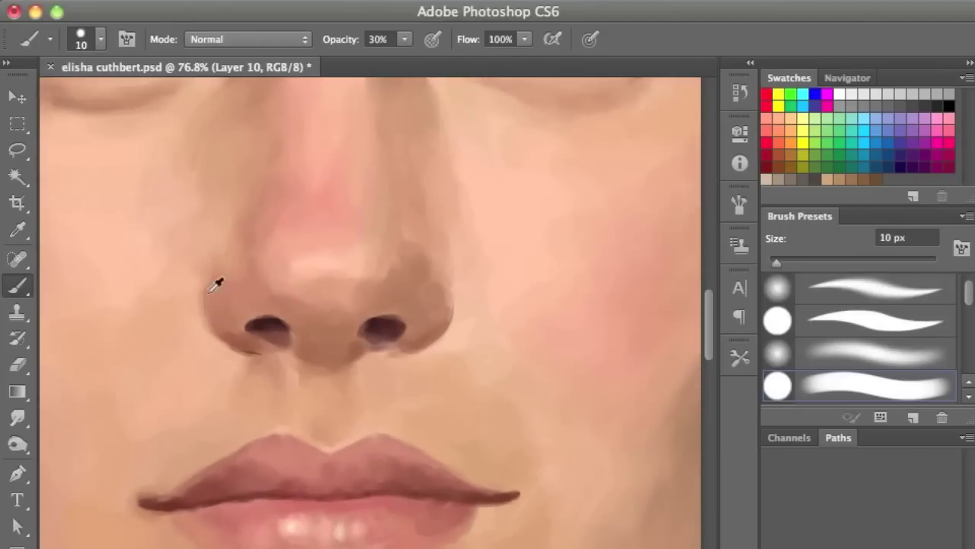
drag(284, 358, 261, 327)
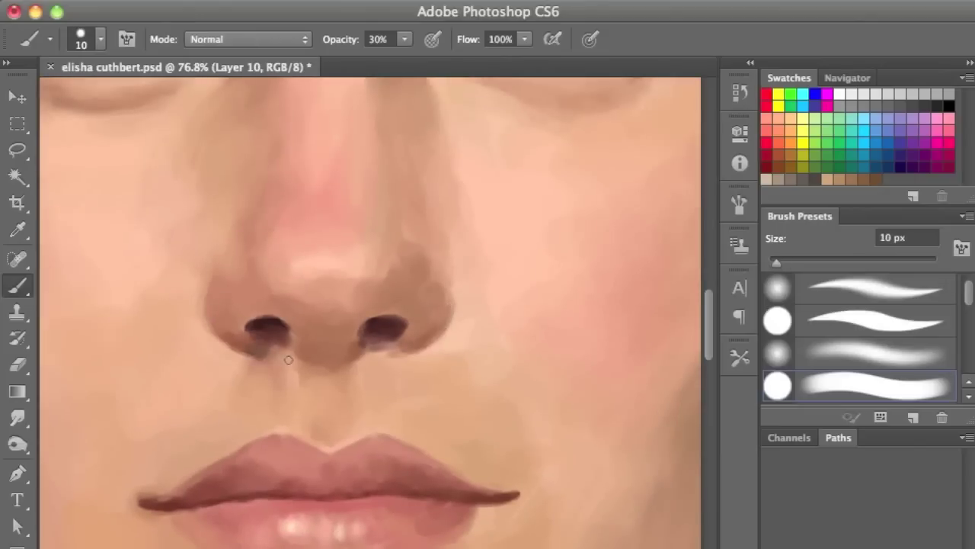
Step: Zoom in on the eye, then zoom back out to show the whole face
alt+click(337, 409)
ctrl+click(383, 248)
key(bracketright)
key(bracketright)
key(bracketright)
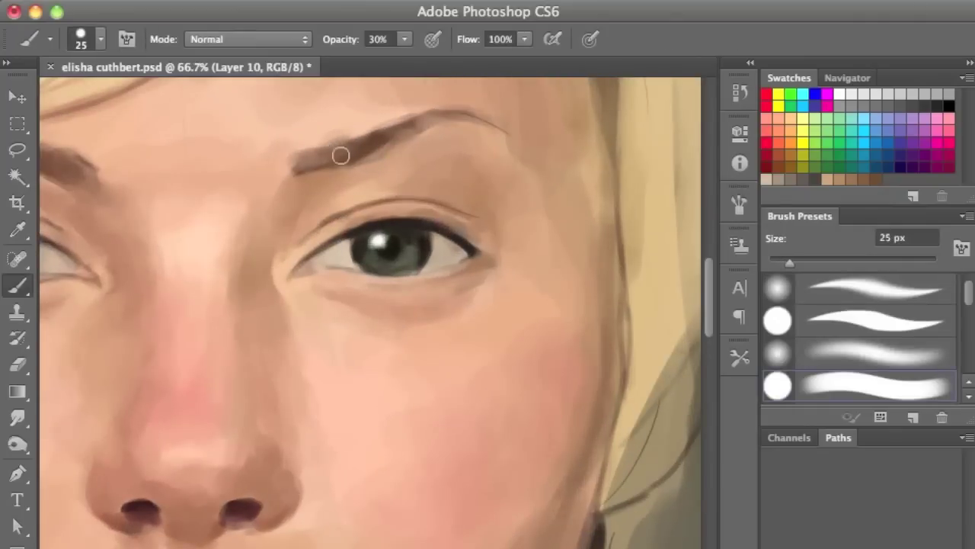
scroll(328, 183, right, 2)
key(ctrl+0)
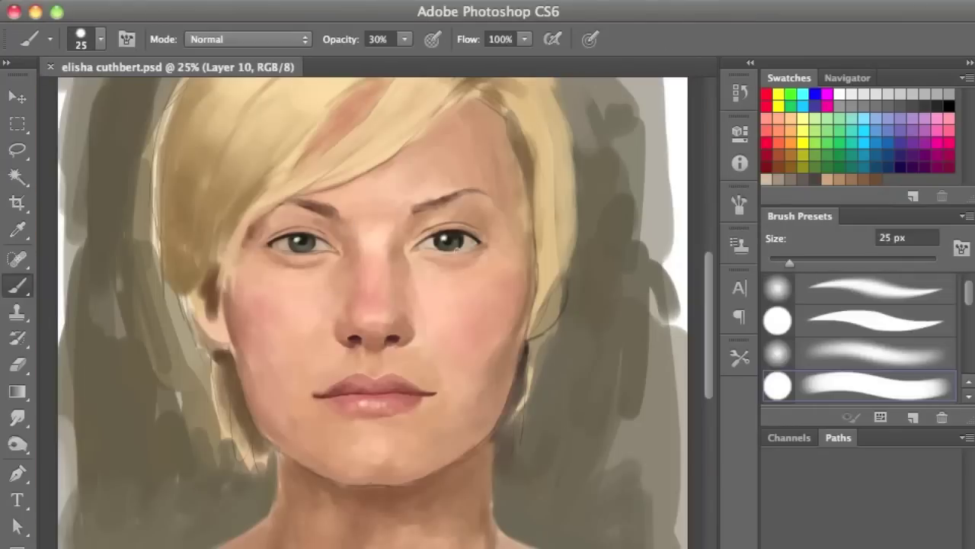
Step: Darken the background left of the hair and both sides of the neck, 90 px at 60% opacity
key(ctrl+plus)
key(bracketright)
key(bracketright)
key(bracketright)
key(6)
mouse_move(130, 364)
mouse_down()
mouse_move(157, 320)
mouse_move(211, 427)
mouse_move(173, 426)
mouse_up()
scroll(173, 427, down, 5)
drag(249, 348, 193, 388)
scroll(194, 388, right, 5)
drag(307, 368, 346, 243)
Step: With a 125 px brush, darken the background right of the hair and lighten the left edge
scroll(394, 211, up, 5)
mouse_move(435, 198)
mouse_down()
mouse_move(401, 289)
mouse_move(370, 218)
mouse_move(429, 259)
mouse_up()
scroll(401, 290, up, 3)
key(bracketright)
key(bracketright)
drag(415, 217, 411, 191)
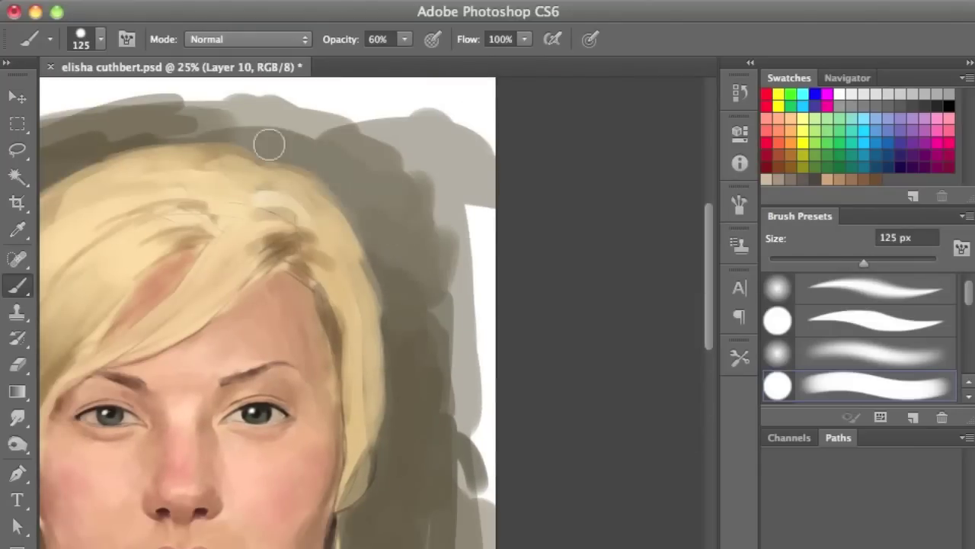
scroll(270, 144, left, 5)
mouse_move(198, 211)
mouse_down()
mouse_move(124, 155)
mouse_move(107, 343)
mouse_up()
Step: Paint skin tone over the left shoulder to cover the sketch lines
scroll(104, 381, down, 3)
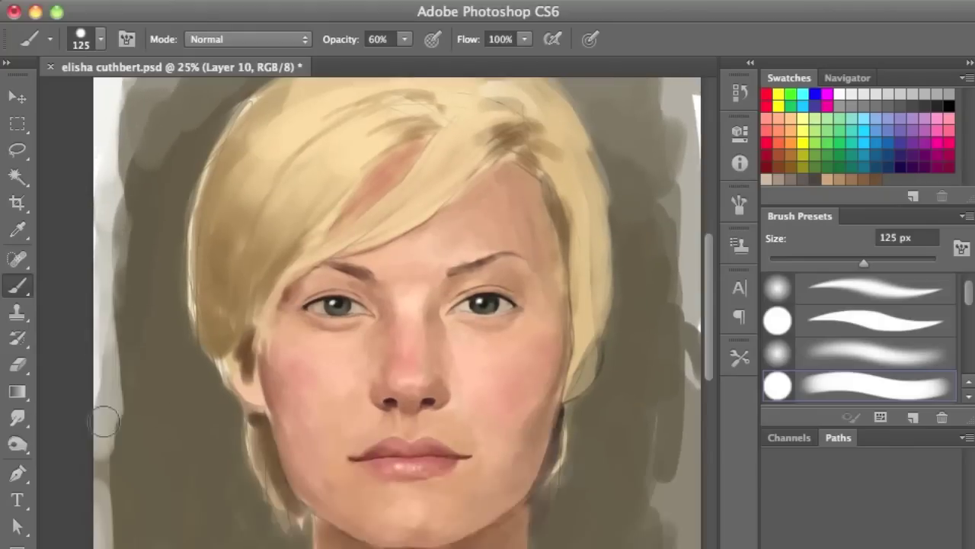
scroll(98, 211, down, 1)
scroll(115, 275, down, 7)
drag(113, 316, 122, 412)
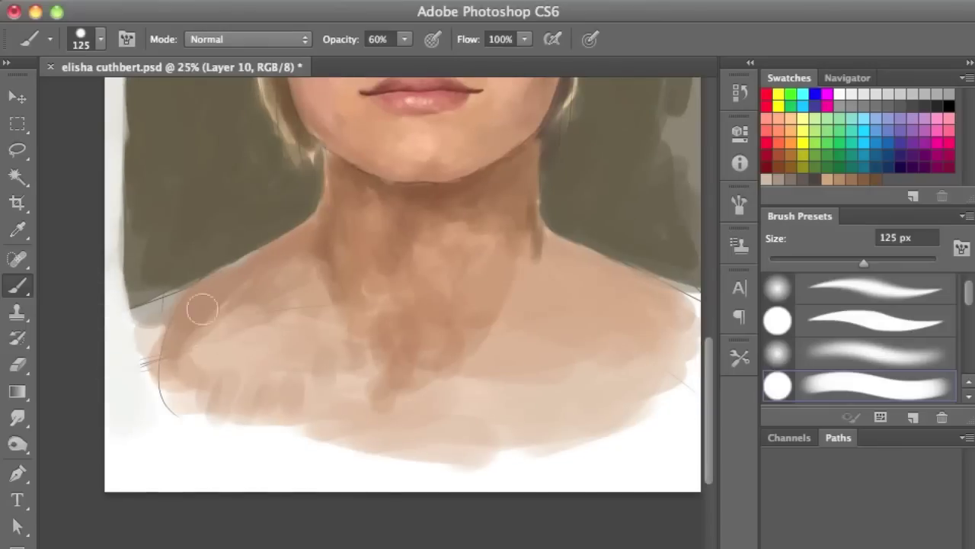
drag(196, 305, 152, 373)
drag(175, 320, 305, 425)
drag(183, 426, 221, 358)
Step: Paint grey background across the top of the head
scroll(396, 374, right, 5)
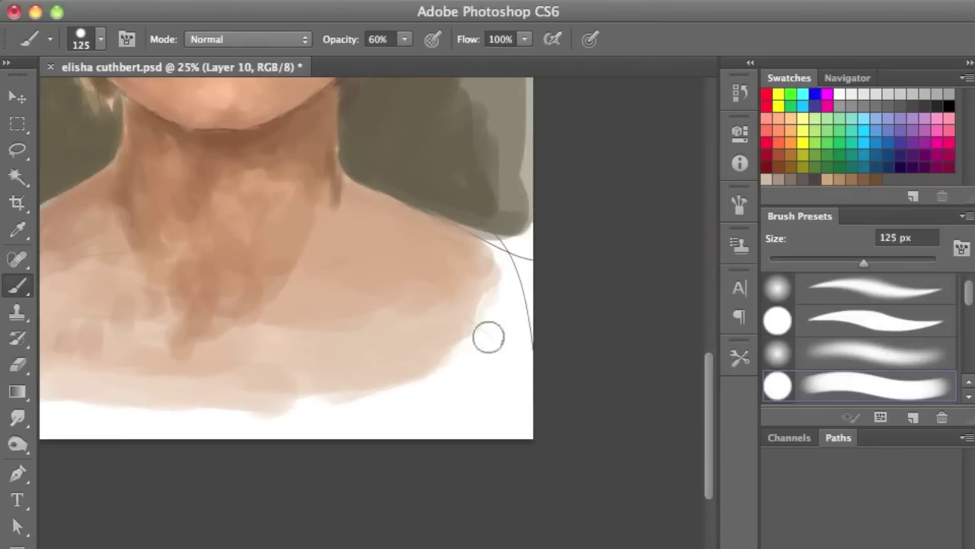
scroll(472, 362, up, 5)
scroll(442, 365, up, 5)
scroll(381, 236, up, 6)
scroll(335, 122, left, 5)
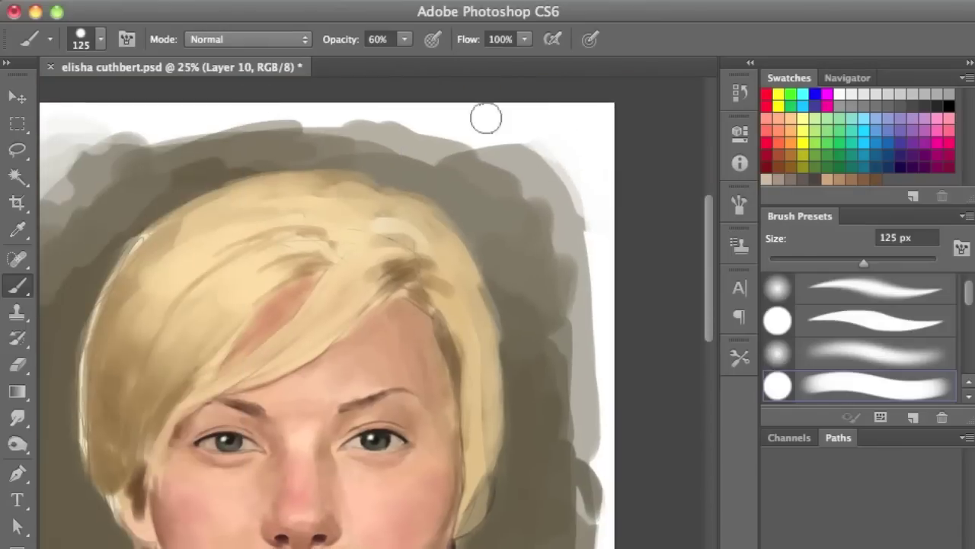
drag(130, 153, 474, 211)
Step: Repaint the ear and hair edge in pinkish skin and cover the red earring spot
scroll(475, 212, left, 1)
scroll(426, 229, down, 4)
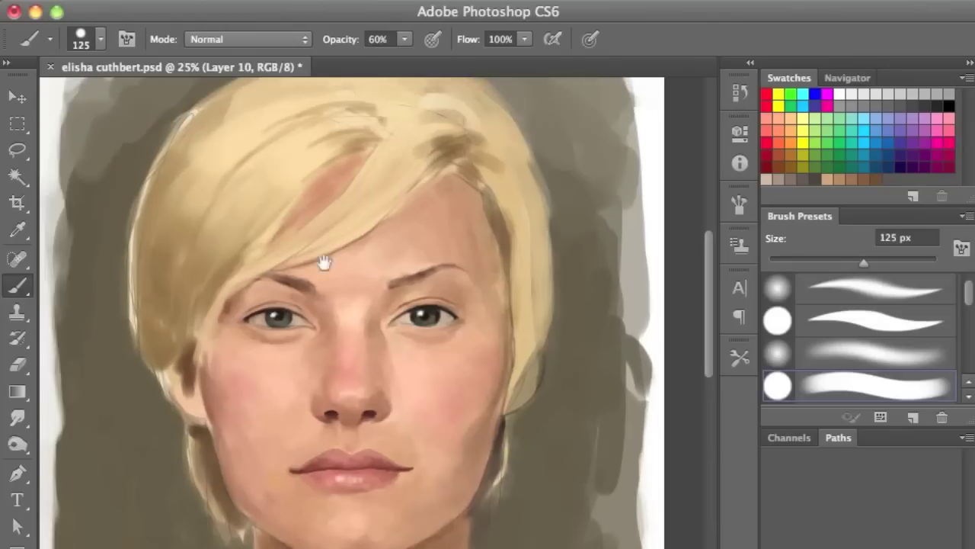
scroll(322, 257, down, 2)
key(bracketleft)
key(bracketleft)
key(bracketleft)
mouse_move(182, 330)
mouse_down()
mouse_move(190, 355)
mouse_move(157, 327)
mouse_move(163, 354)
mouse_up()
mouse_move(504, 350)
mouse_down()
mouse_move(524, 328)
mouse_move(534, 339)
mouse_up()
Step: Darken the hair edge at the right temple at 30% opacity
drag(497, 193, 496, 218)
key(3)
mouse_move(496, 157)
mouse_down()
mouse_move(477, 168)
mouse_move(493, 243)
mouse_move(463, 235)
mouse_move(479, 203)
mouse_move(488, 244)
mouse_move(494, 212)
mouse_up()
key(bracketright)
key(bracketright)
key(bracketright)
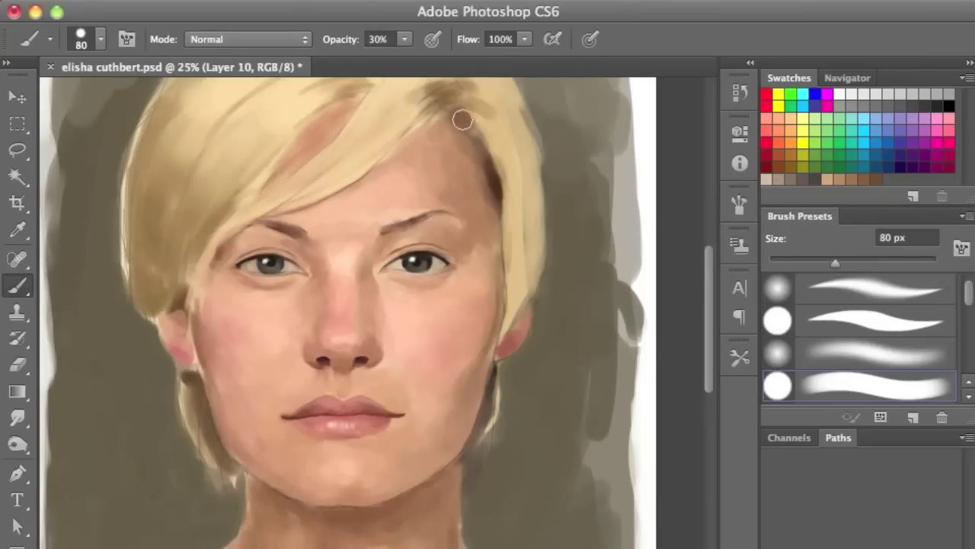
key(bracketleft)
key(bracketleft)
key(bracketright)
key(bracketright)
key(bracketright)
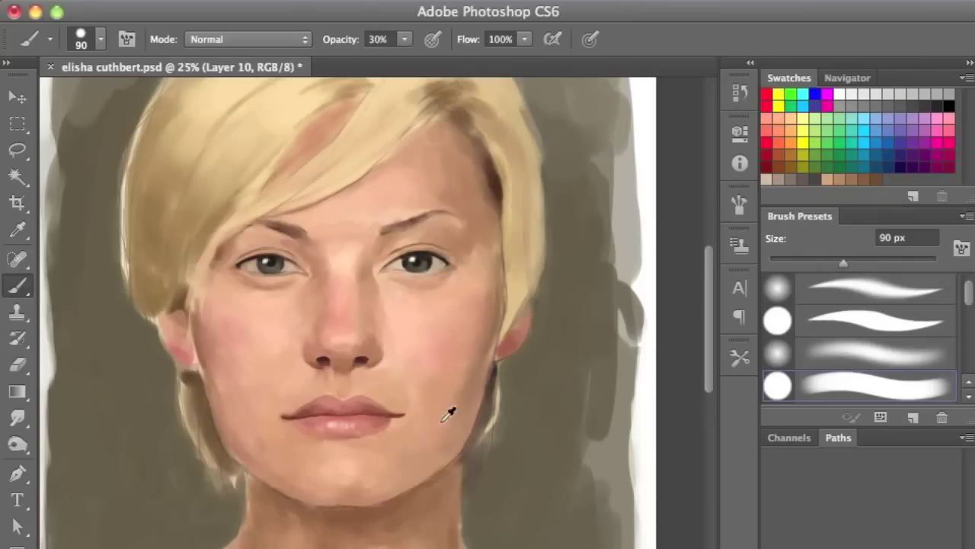
key(bracketleft)
Step: Paint a darker shadow along the right jawline
scroll(313, 362, down, 3)
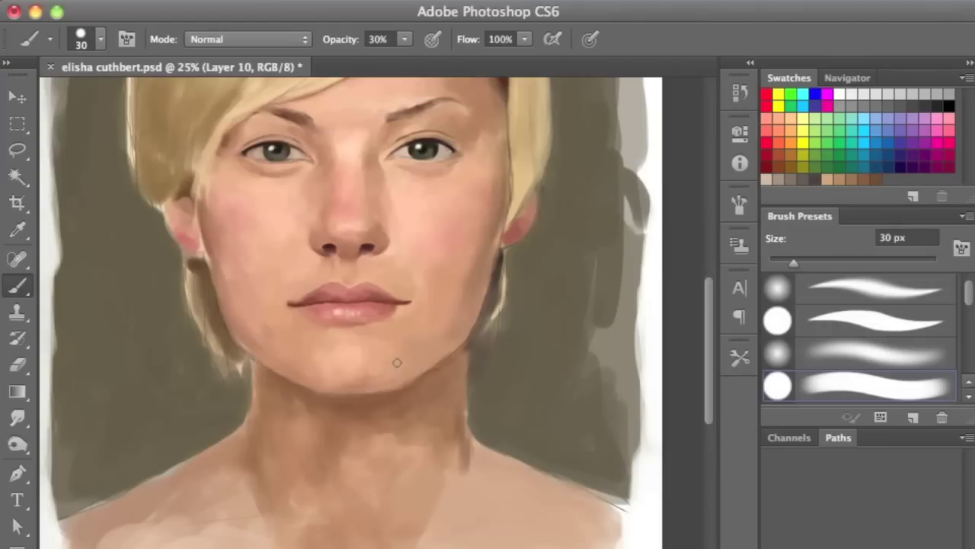
mouse_move(439, 351)
mouse_down()
mouse_move(413, 378)
mouse_move(437, 340)
mouse_up()
key(bracketright)
key(bracketright)
key(bracketright)
right_click(426, 350)
key(Return)
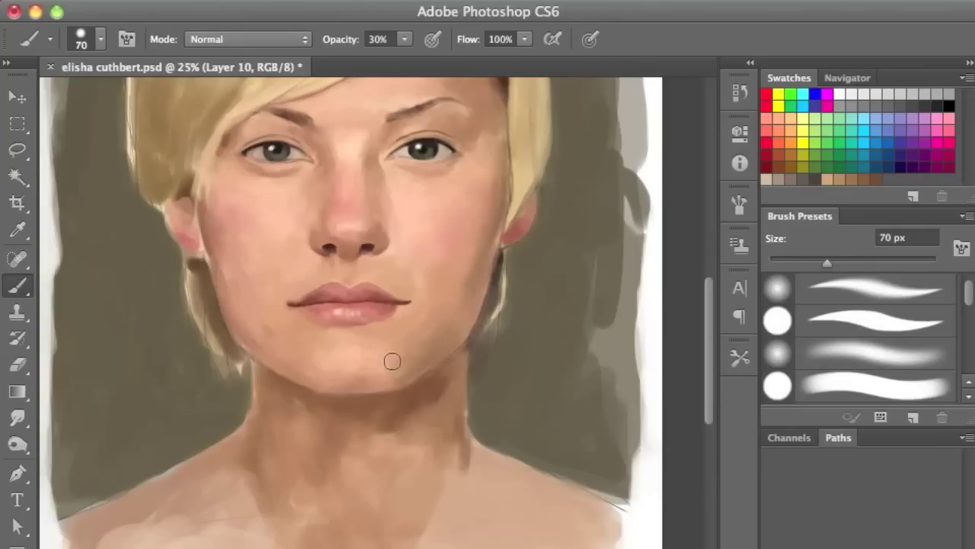
Step: Add faint soft shadow strokes down the cheek with a 40–60 px brush
key(bracketleft)
key(bracketleft)
key(bracketleft)
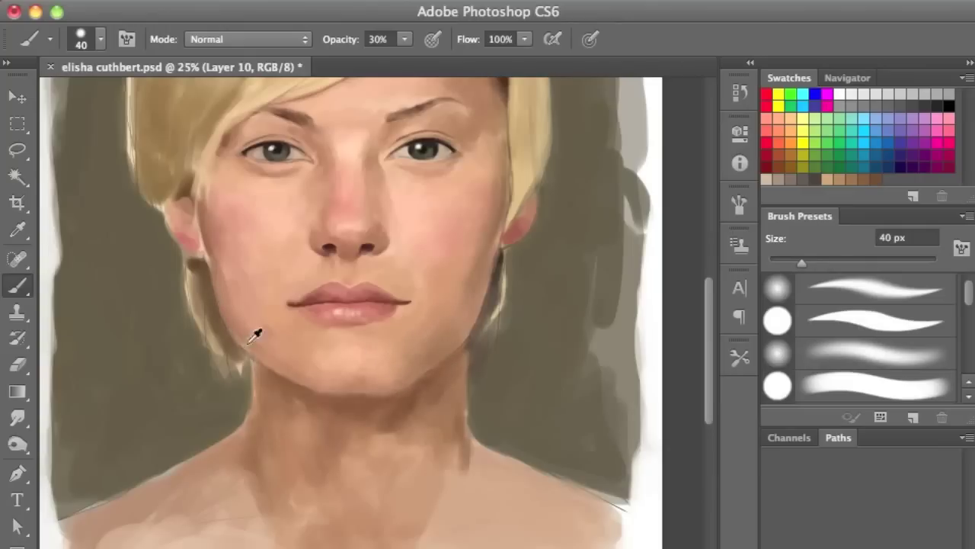
drag(221, 257, 238, 302)
key(bracketright)
key(bracketright)
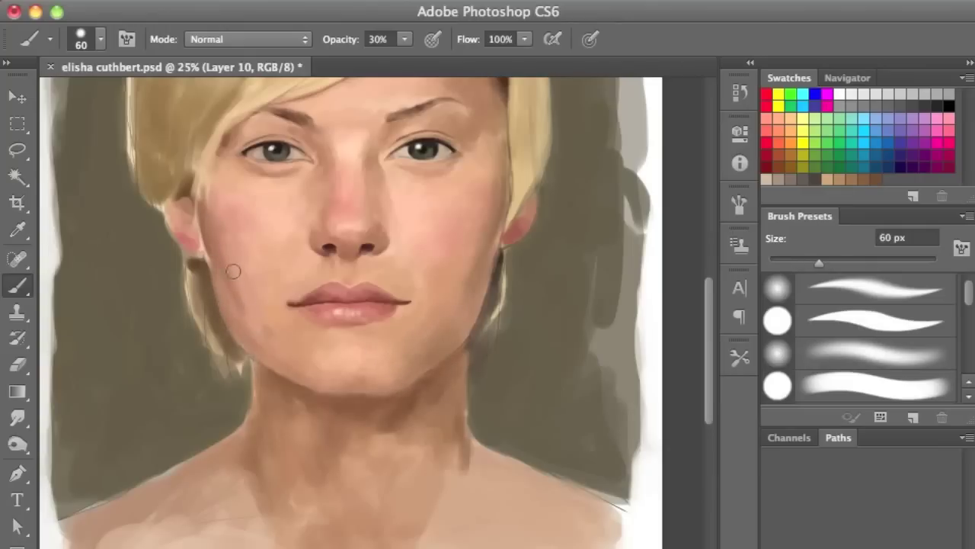
drag(233, 288, 268, 333)
Step: Zoom out, save the painting, and add a new layer for further painting
key(ctrl+minus)
key(ctrl+s)
key(ctrl+alt+shift+n)
key(bracketright)
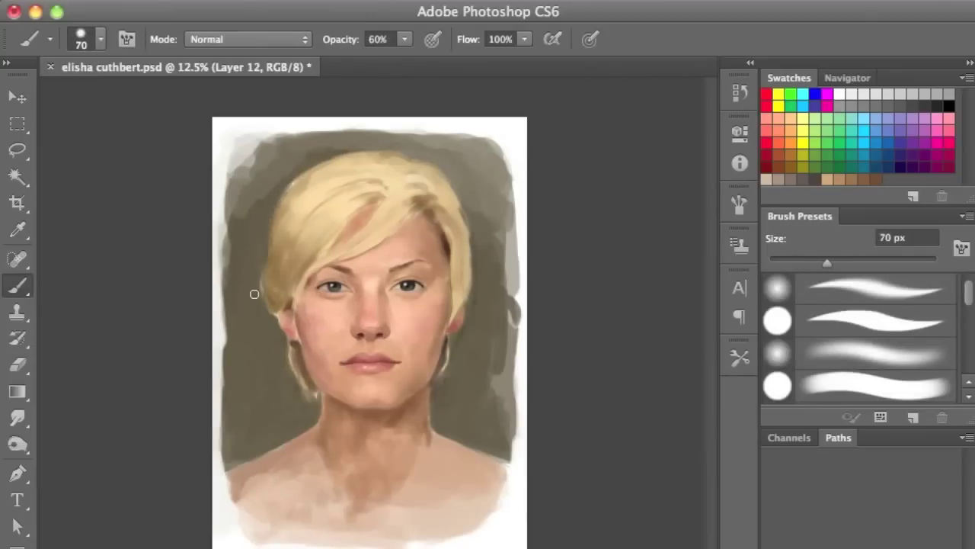
Step: Extend the hair edge by the right ear, add a top strand, darken the part, paint a pinkish-brown strand
key(bracketleft)
key(bracketleft)
key(bracketleft)
drag(474, 288, 439, 398)
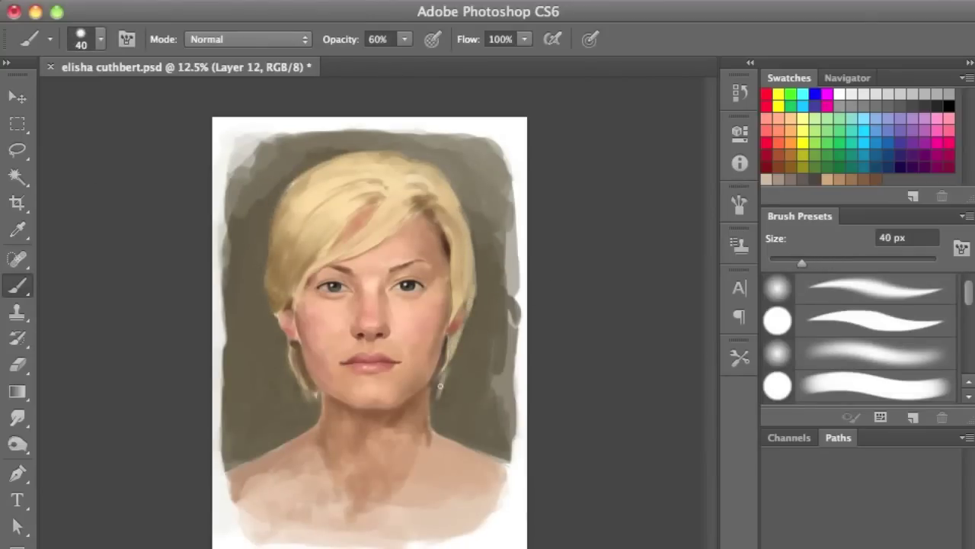
mouse_move(294, 227)
mouse_down()
mouse_move(340, 185)
mouse_move(305, 242)
mouse_up()
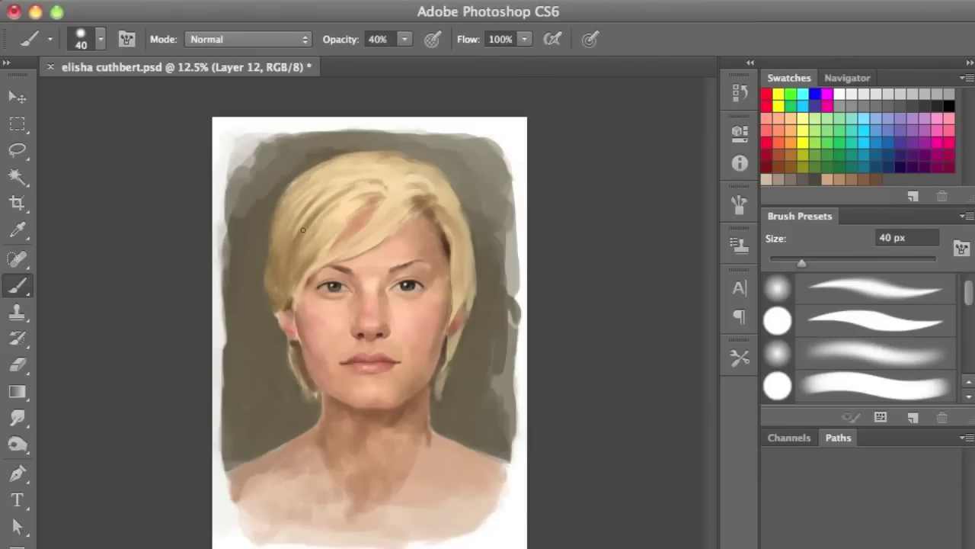
key(bracketleft)
key(bracketleft)
key(bracketleft)
mouse_move(408, 196)
mouse_down()
mouse_move(356, 202)
mouse_move(411, 206)
mouse_move(389, 174)
mouse_move(412, 189)
mouse_move(342, 169)
mouse_up()
drag(376, 205, 323, 258)
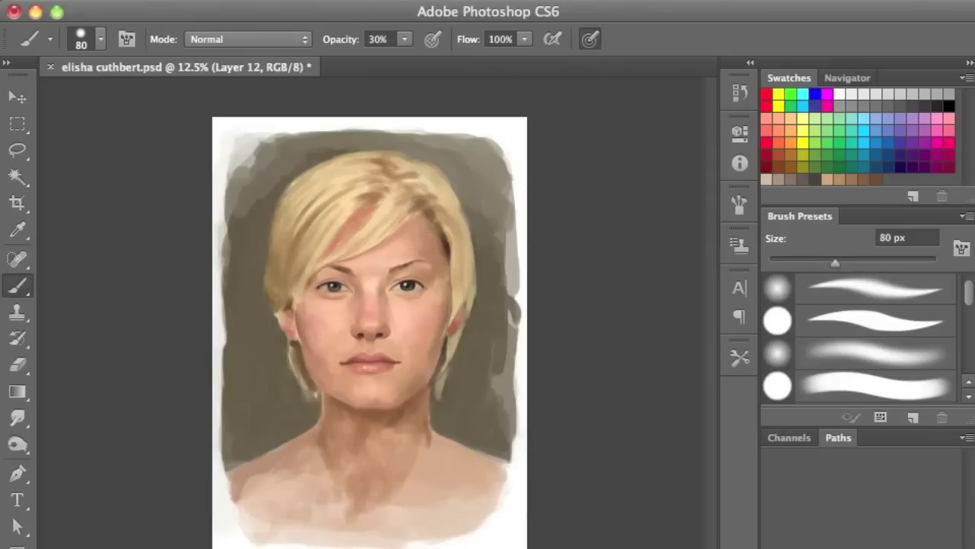
Step: Sample a hair colour, soften upper-left strands, and darken the strand below the left ear at 40% opacity
key(bracketright)
key(bracketright)
alt+click(382, 198)
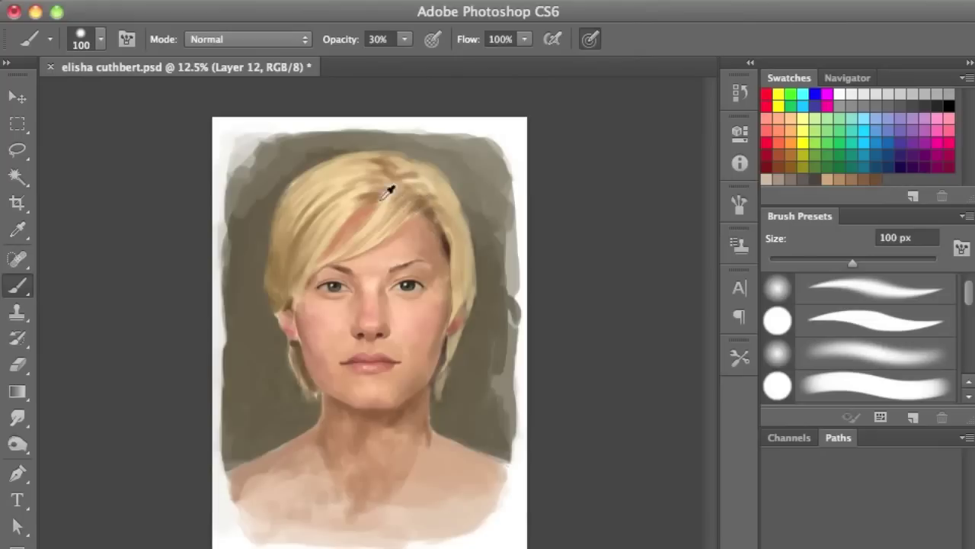
mouse_move(375, 179)
mouse_down()
mouse_move(342, 168)
mouse_move(441, 194)
mouse_up()
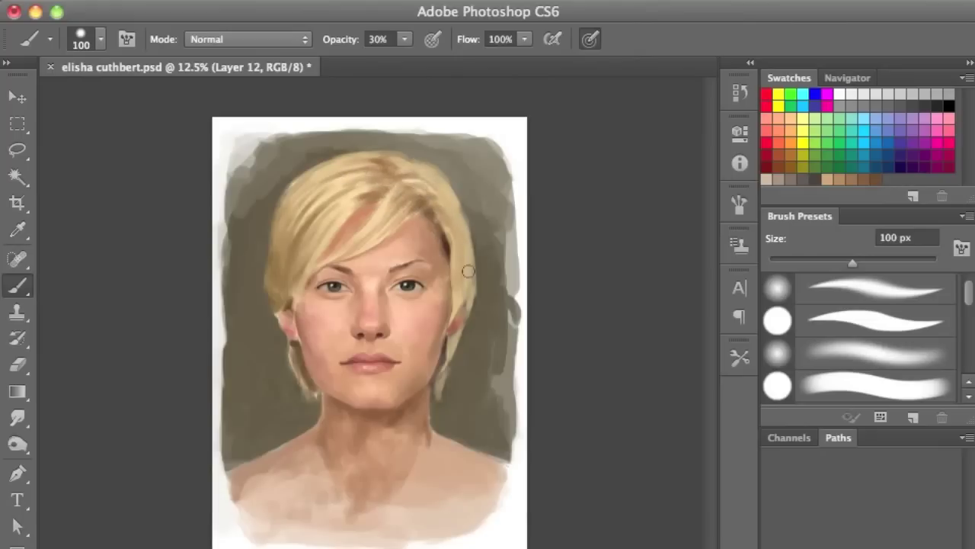
key(bracketleft)
key(bracketleft)
key(4)
drag(304, 379, 284, 334)
Step: Paint light blonde strands over the left and right hair at 34% opacity
key(bracketright)
key(bracketright)
key(bracketright)
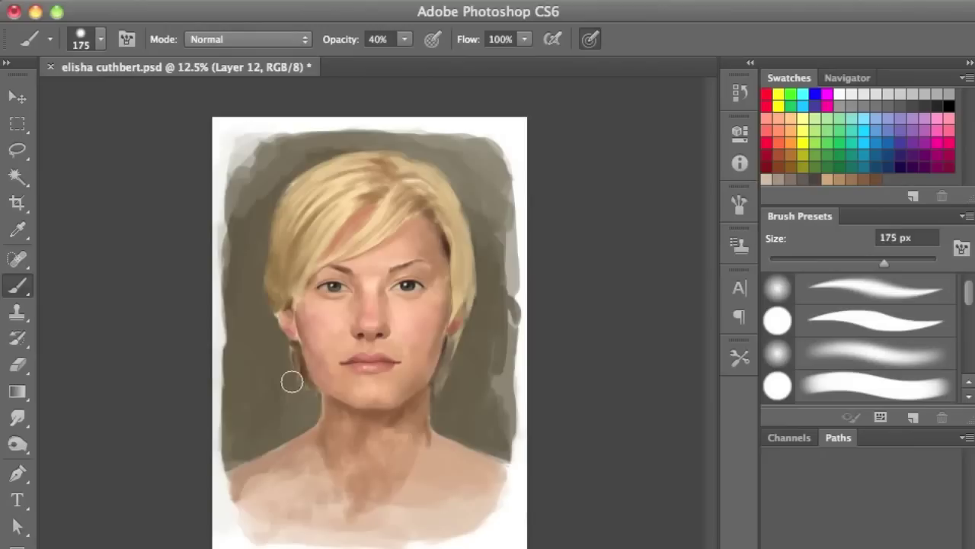
key(bracketleft)
key(bracketleft)
key(bracketleft)
key(bracketright)
key(bracketright)
key(bracketright)
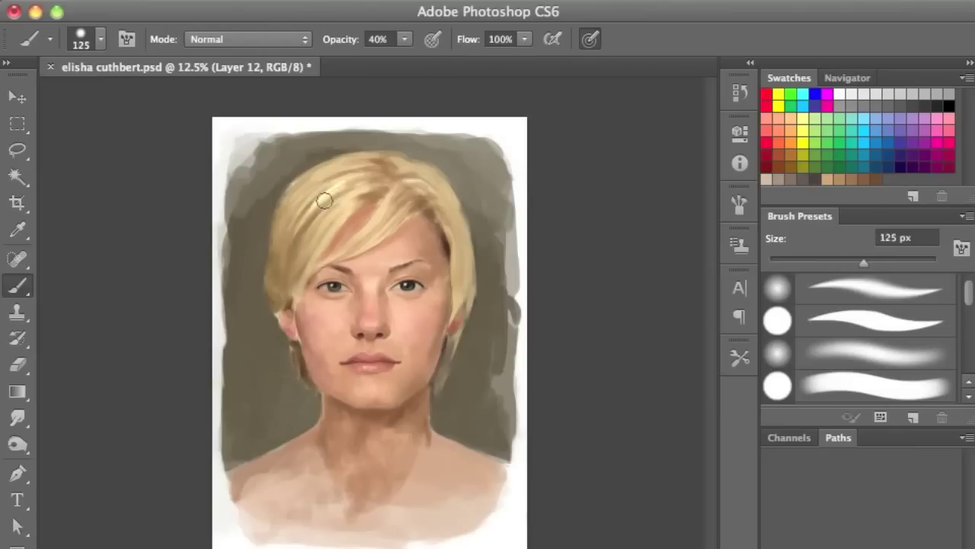
key(3)
key(4)
drag(338, 178, 289, 221)
drag(337, 196, 318, 229)
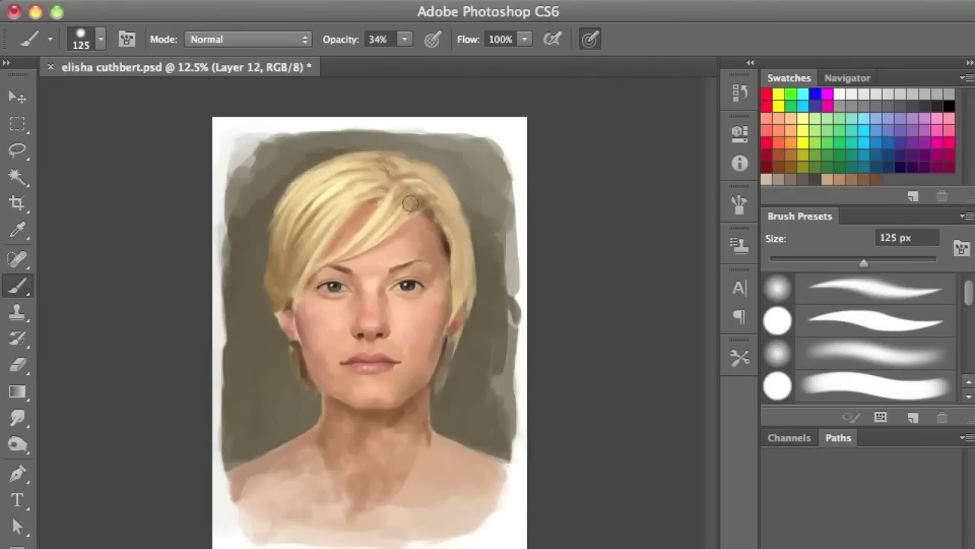
mouse_move(421, 191)
mouse_down()
mouse_move(451, 274)
mouse_move(444, 195)
mouse_up()
key(z)
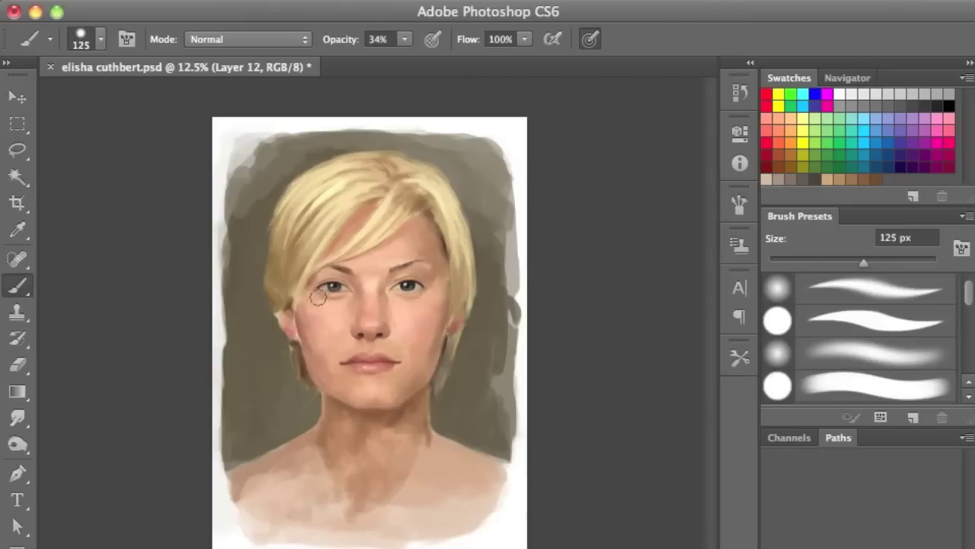
drag(372, 324, 412, 324)
key(bracketright)
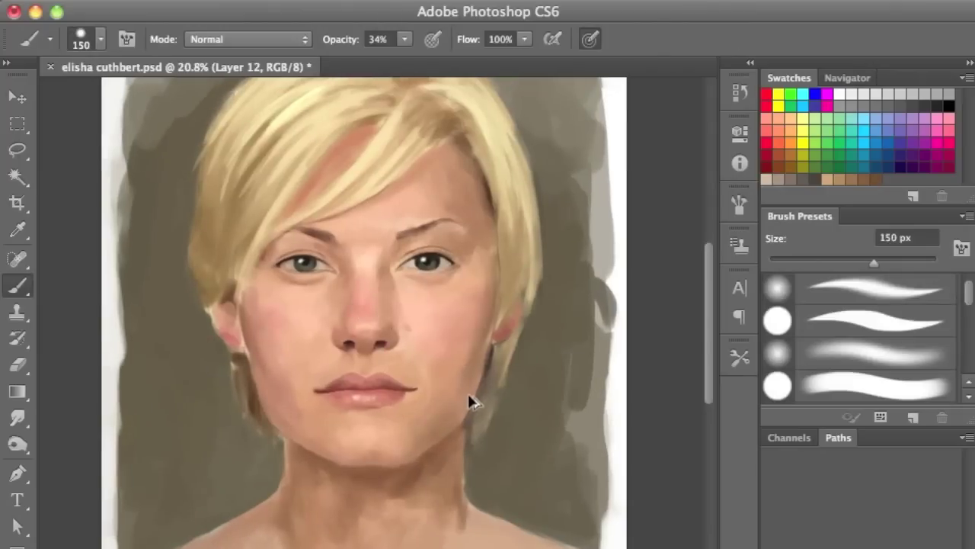
Step: Darken the hair edge left of the face and repaint the lower ear and jaw
scroll(461, 408, up, 2)
key(bracketleft)
key(bracketleft)
key(bracketleft)
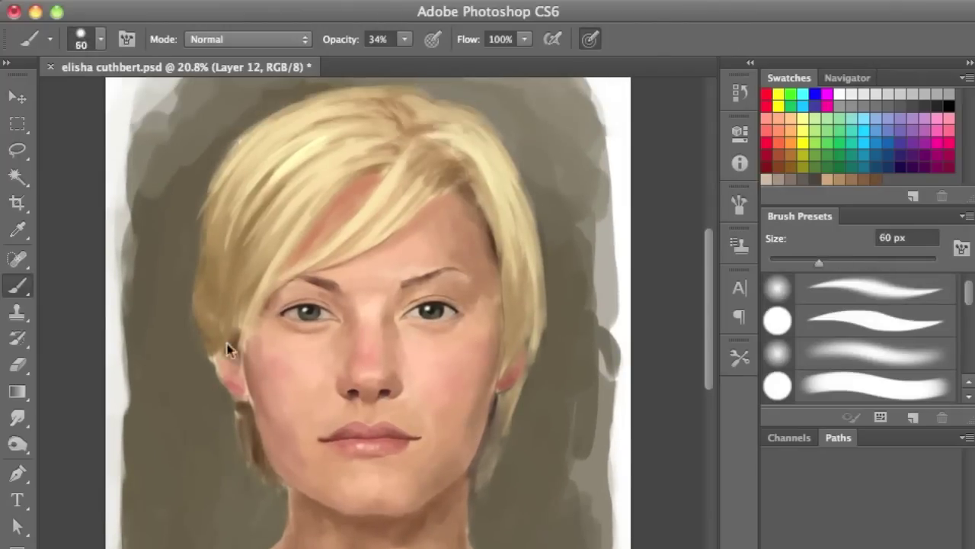
drag(207, 330, 244, 206)
mouse_move(217, 358)
mouse_down()
mouse_move(226, 338)
mouse_move(209, 357)
mouse_up()
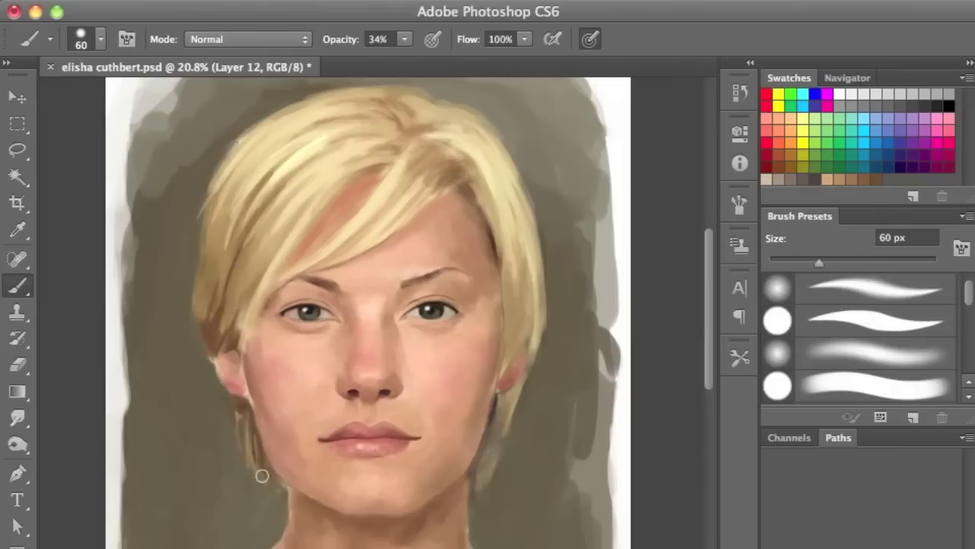
super+click(260, 420)
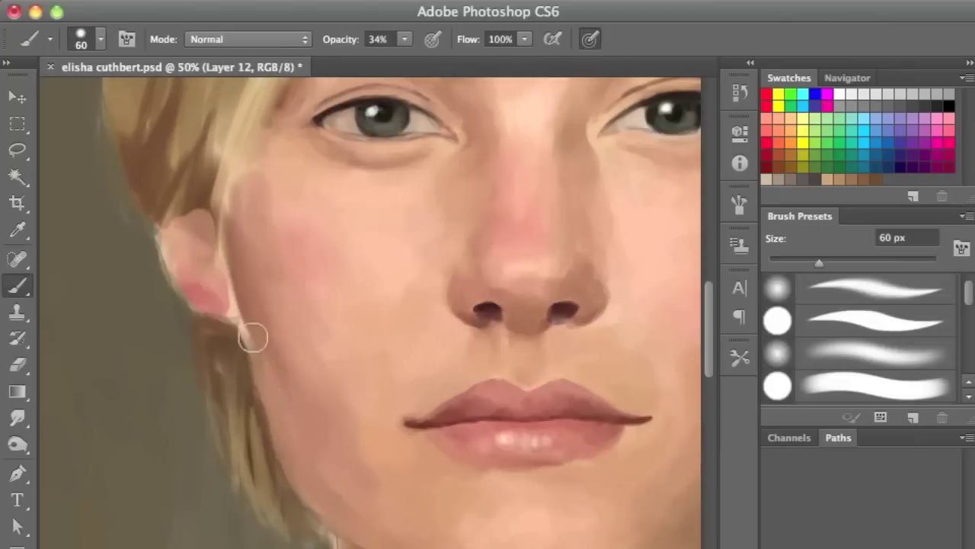
mouse_move(223, 312)
mouse_down()
mouse_move(236, 381)
mouse_move(229, 344)
mouse_move(244, 377)
mouse_up()
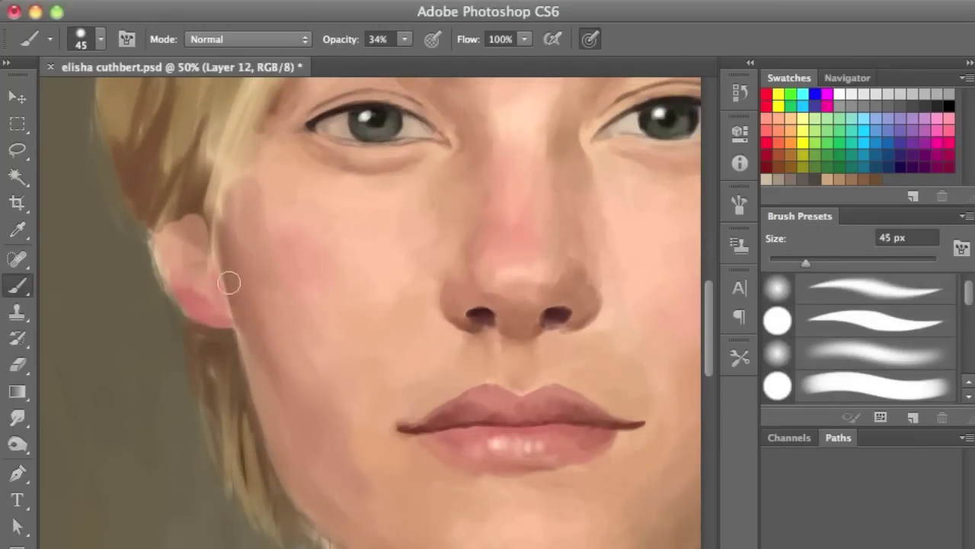
Step: Repaint the temple beside the left eye with a 70 px brush and save the painting
scroll(226, 262, up, 3)
key(bracketright)
key(bracketright)
key(bracketright)
drag(266, 177, 238, 225)
key(ctrl+s)
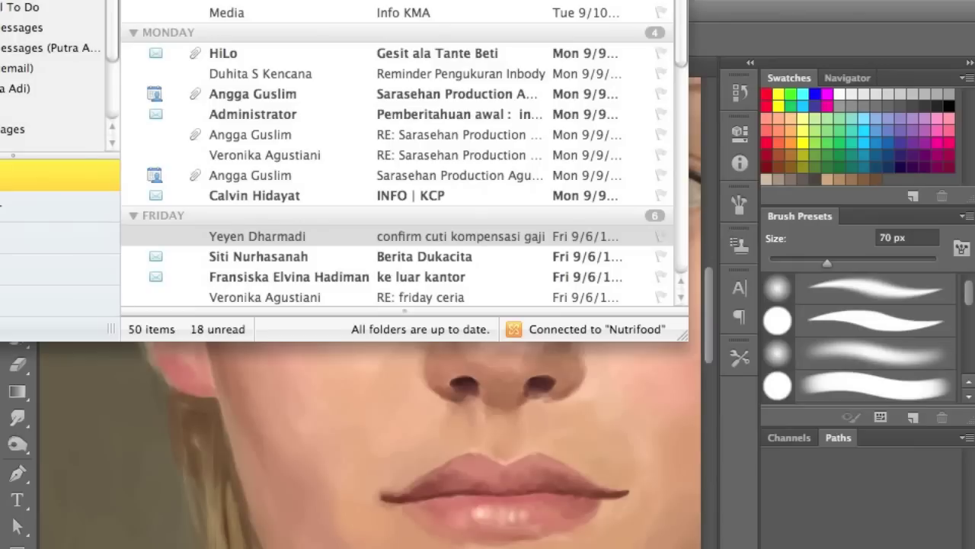
Step: Lighten the left eye's inner corner and iris at 40% opacity with a 40 px brush
key(bracketleft)
key(bracketleft)
key(bracketleft)
click(301, 187)
key(4)
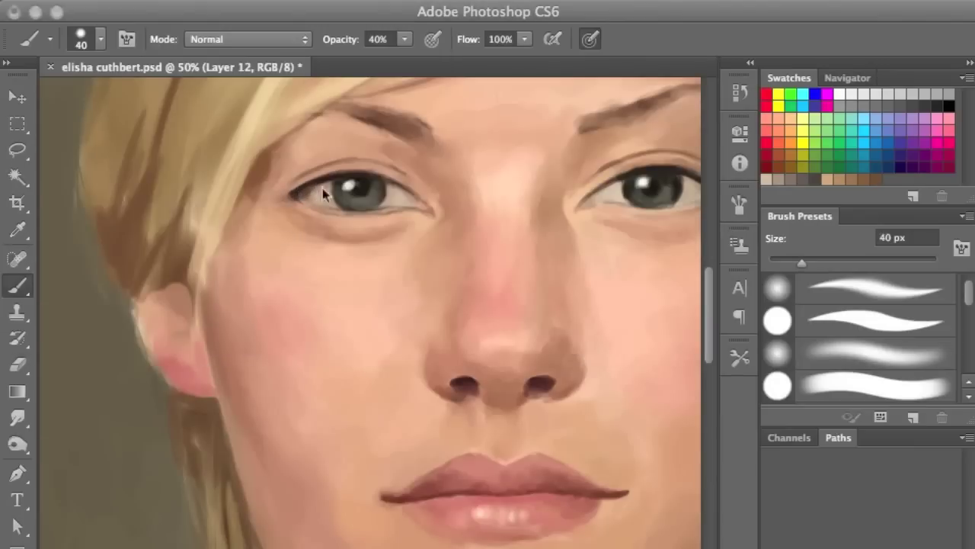
right_click(309, 196)
key(Escape)
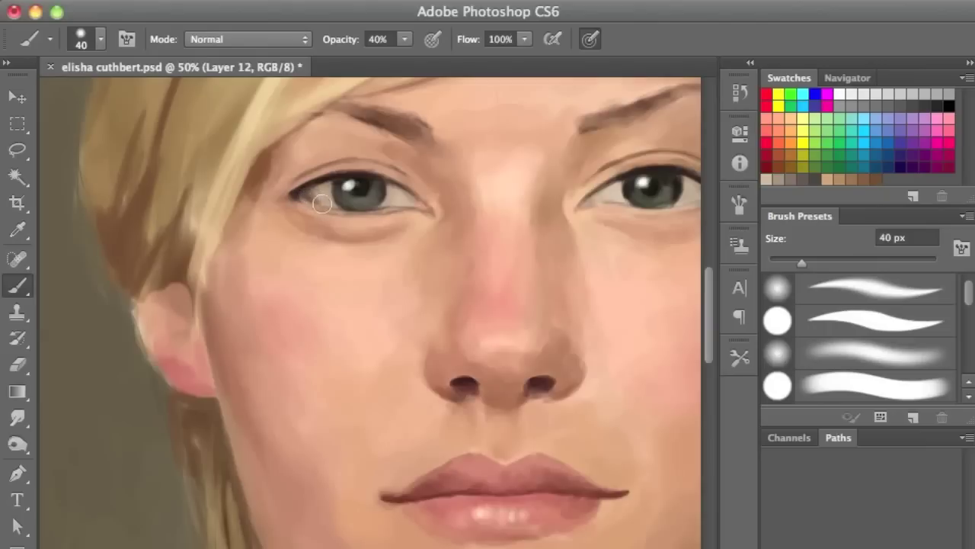
drag(301, 196, 310, 188)
key(shift+alt+w)
click(329, 198)
key(shift+alt+n)
Step: Touch up the eye white and paint a darker eyelid crease toward the outer corner at 100% zoom
drag(388, 192, 391, 192)
ctrl+click(366, 172)
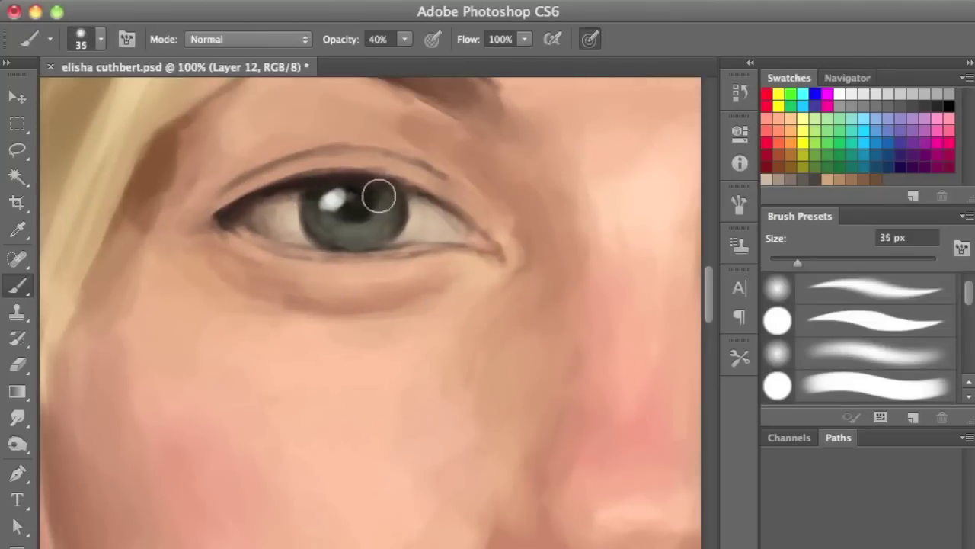
drag(221, 189, 448, 178)
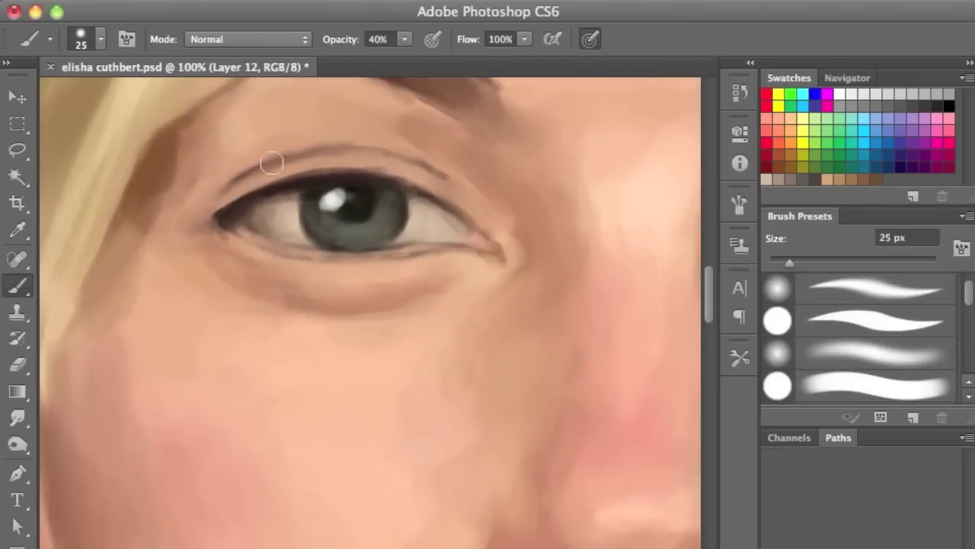
drag(388, 156, 473, 208)
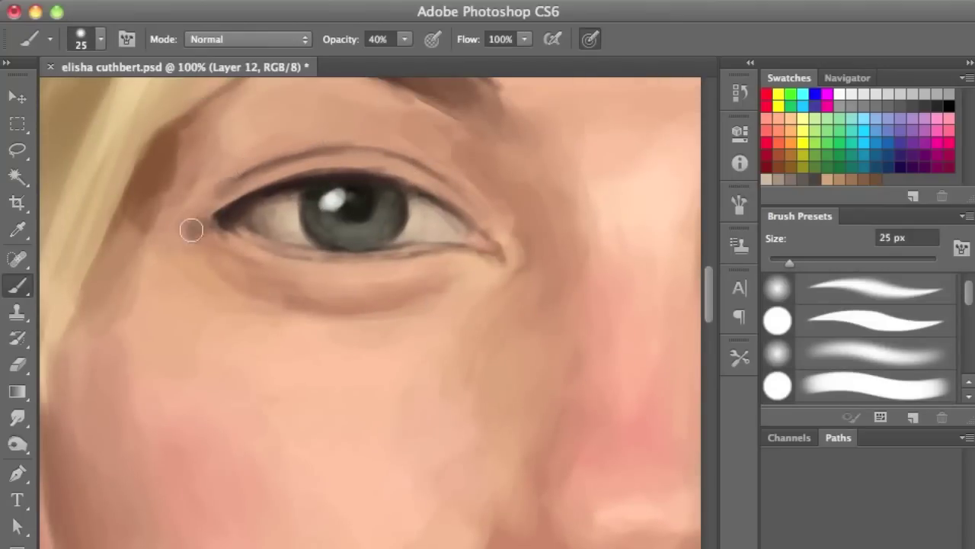
Step: Darken the eye's inner and outer corners with a 40 px Multiply brush
key(bracketright)
key(bracketright)
key(bracketright)
key(shift+alt+m)
drag(212, 238, 187, 211)
drag(492, 248, 477, 245)
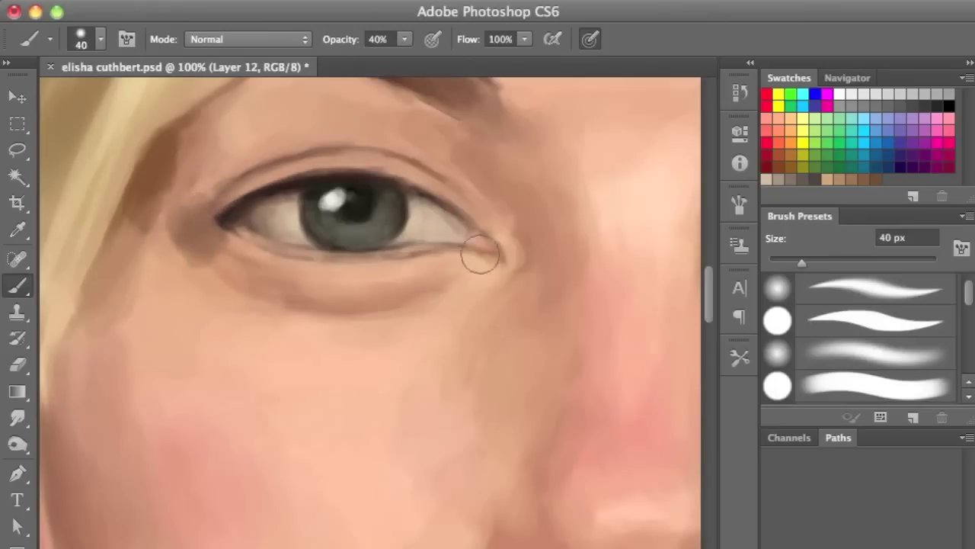
key(shift+alt+n)
key(bracketleft)
key(bracketleft)
key(bracketleft)
Step: Paint faint lighter strokes along the lower lid and under the iris, partly in Linear Dodge (Add)
key(bracketleft)
key(bracketleft)
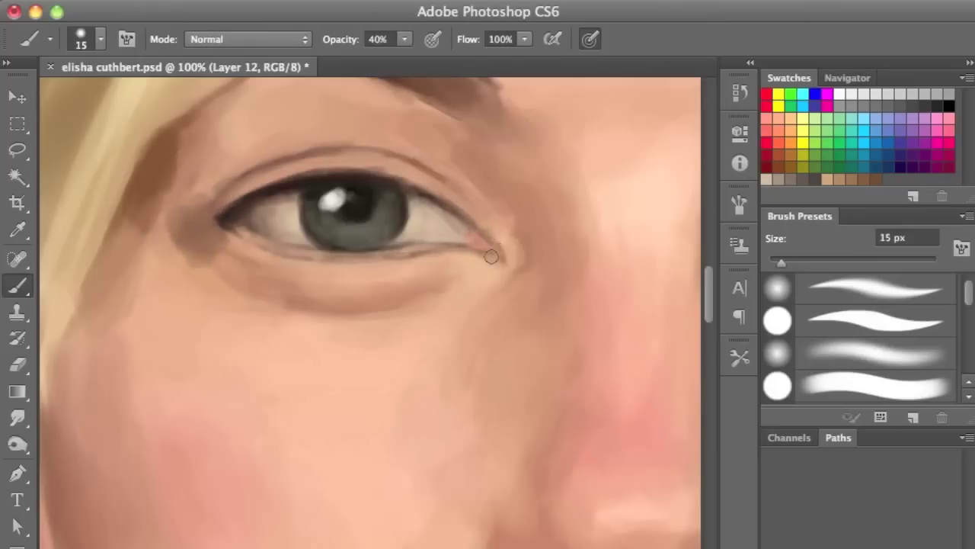
key(shift+alt+w)
drag(283, 233, 251, 233)
key(shift+alt+n)
key(bracketright)
key(bracketright)
key(bracketleft)
key(bracketleft)
drag(350, 254, 401, 251)
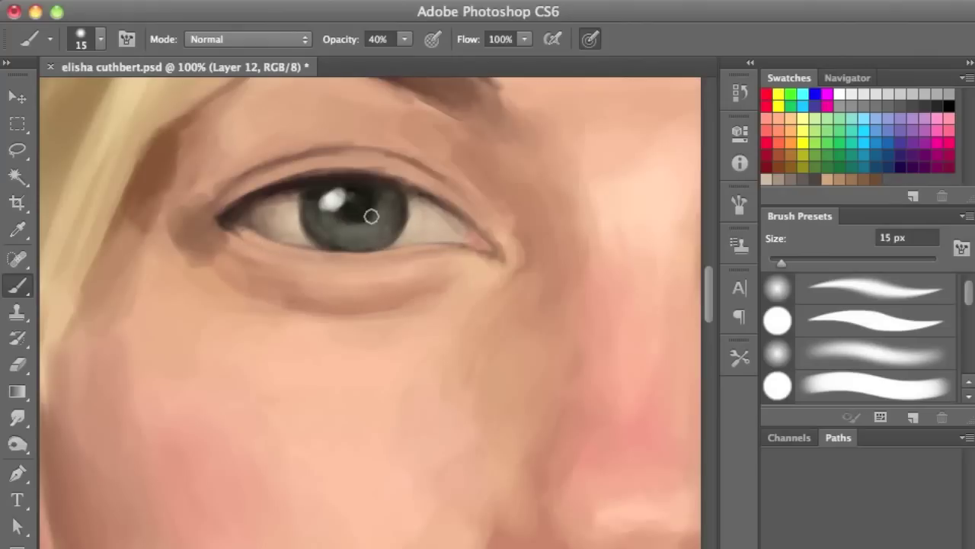
key(shift+alt+w)
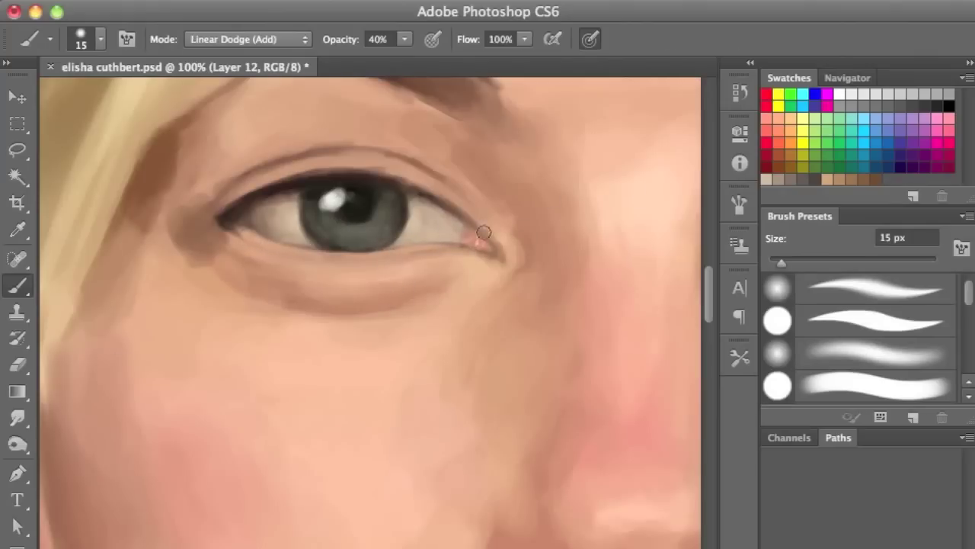
drag(363, 251, 396, 251)
key(bracketleft)
key(bracketleft)
key(bracketleft)
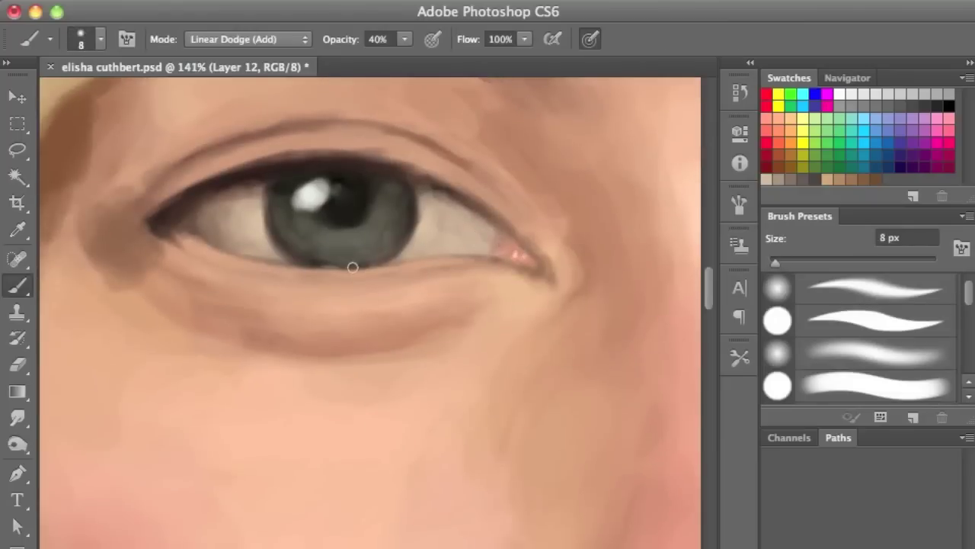
Step: Dab a small highlight at the bottom of the iris, then set opacity to 20% and brush to 80 px
click(328, 266)
key(shift+alt+n)
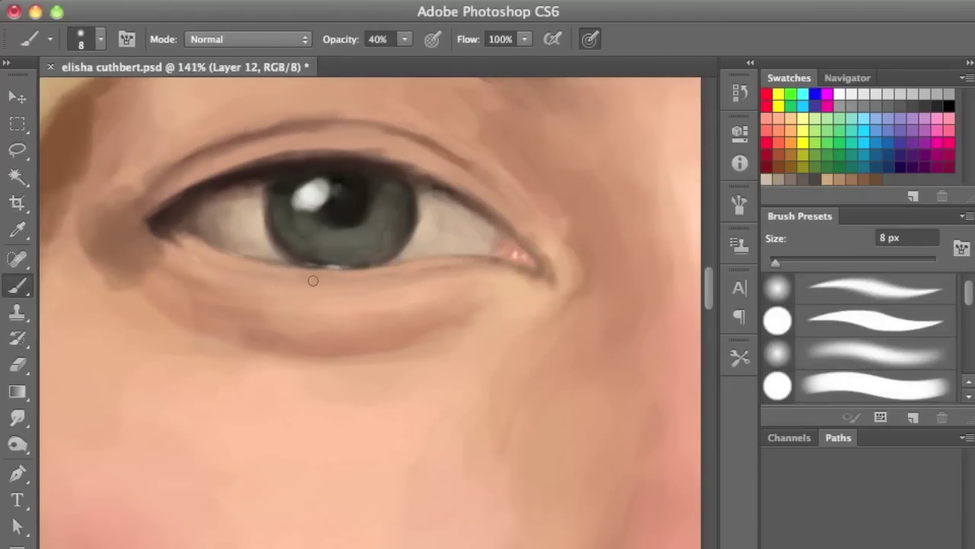
scroll(312, 280, left, 5)
scroll(313, 280, up, 2)
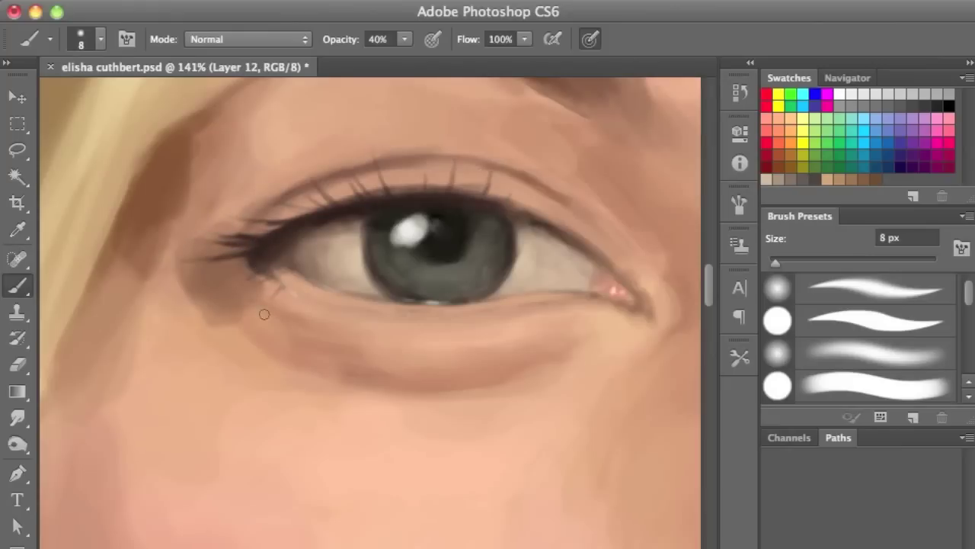
key(ctrl+minus)
key(ctrl+minus)
key(ctrl+minus)
key(ctrl+plus)
key(ctrl+plus)
key(ctrl+plus)
key(1)
key(bracketright)
key(bracketright)
key(bracketright)
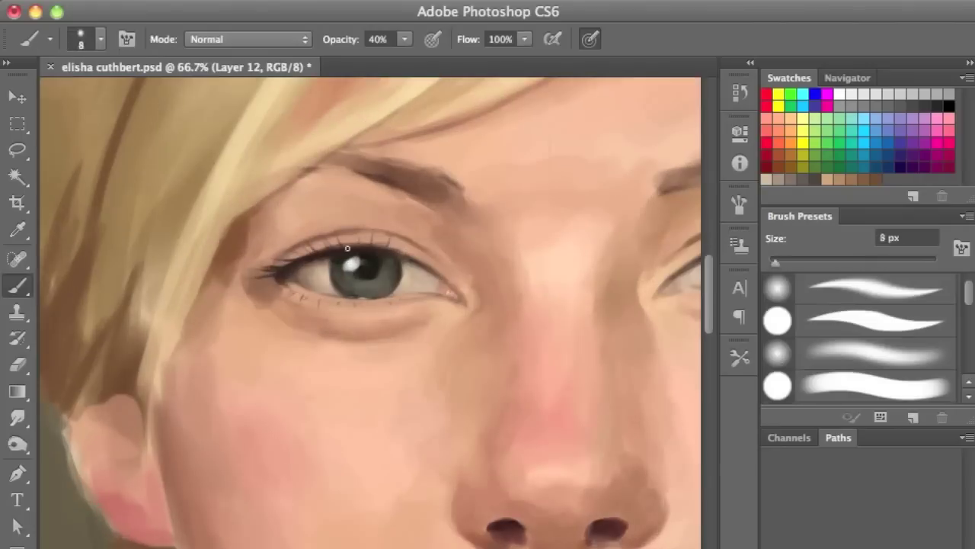
key(4)
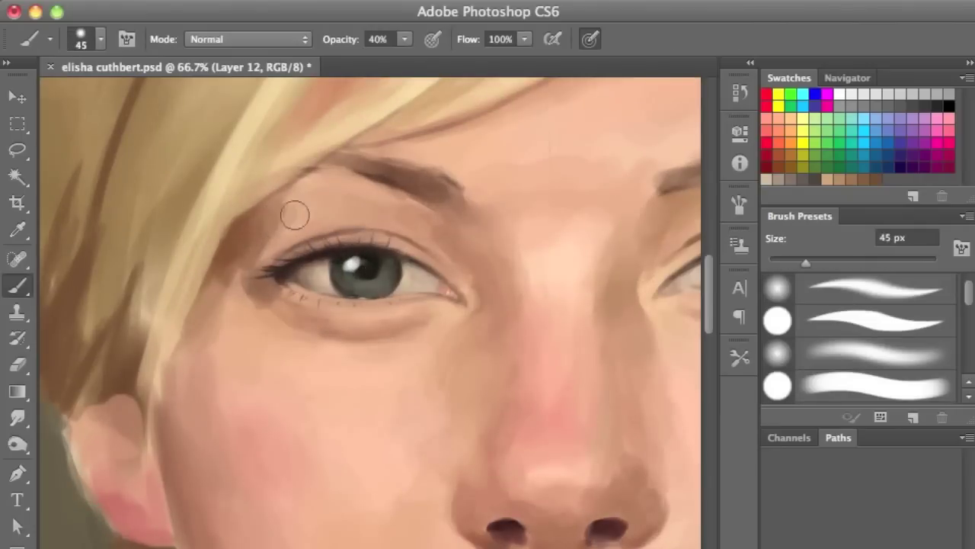
key(bracketright)
key(bracketright)
key(bracketright)
key(bracketright)
key(2)
Step: Zoom in closely on the left eye with a 5 px brush for lashes
drag(227, 247, 165, 346)
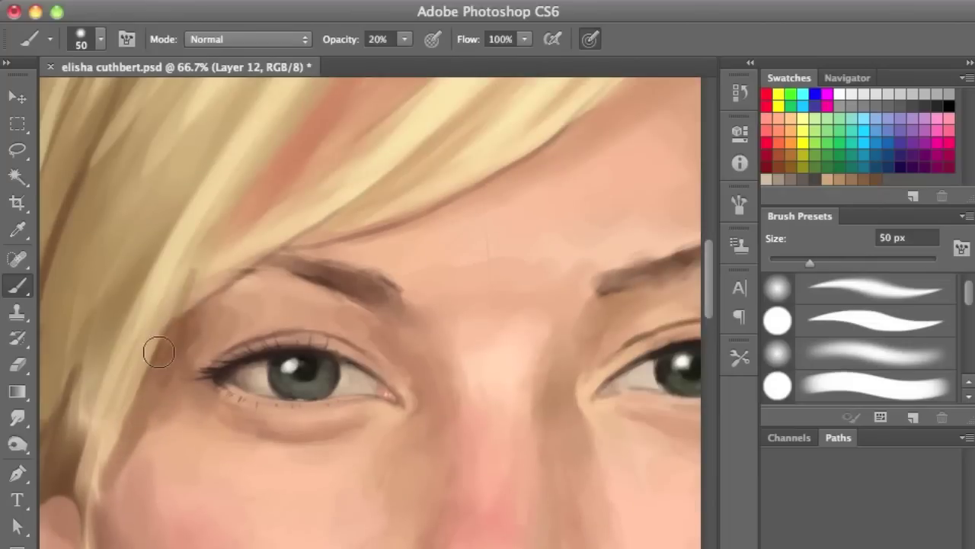
key(ctrl+minus)
key(ctrl+minus)
key(ctrl+minus)
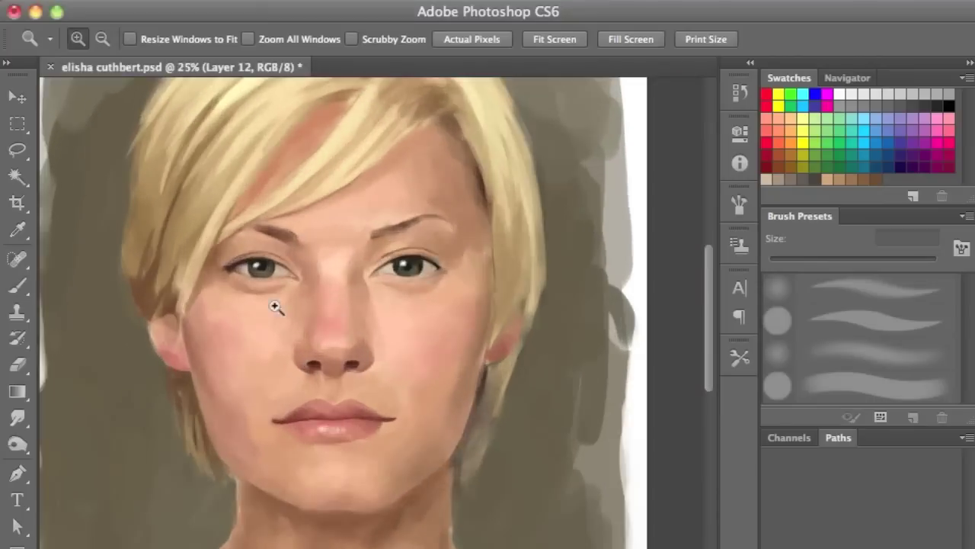
drag(335, 339, 267, 307)
key(b)
key(bracketleft)
key(bracketleft)
key(bracketleft)
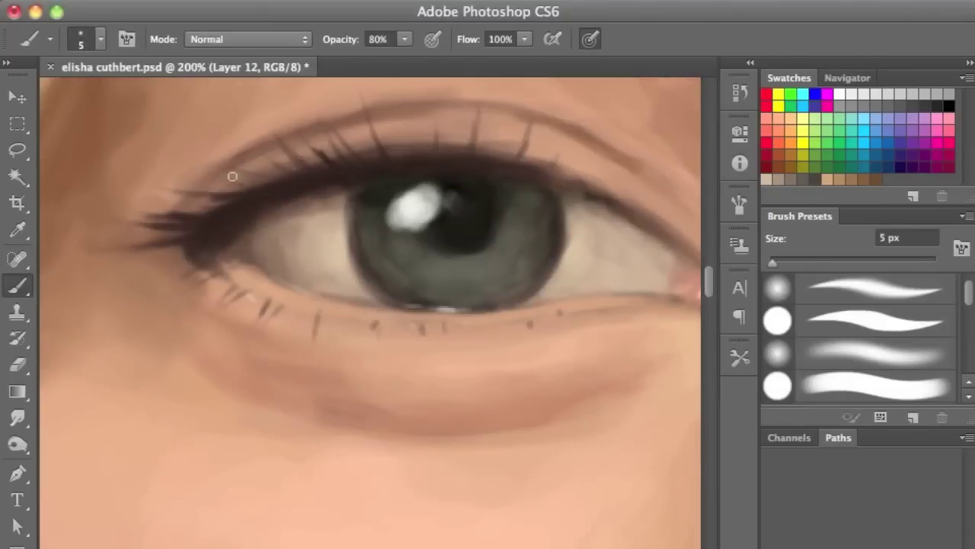
scroll(233, 176, down, 2)
scroll(353, 290, up, 2)
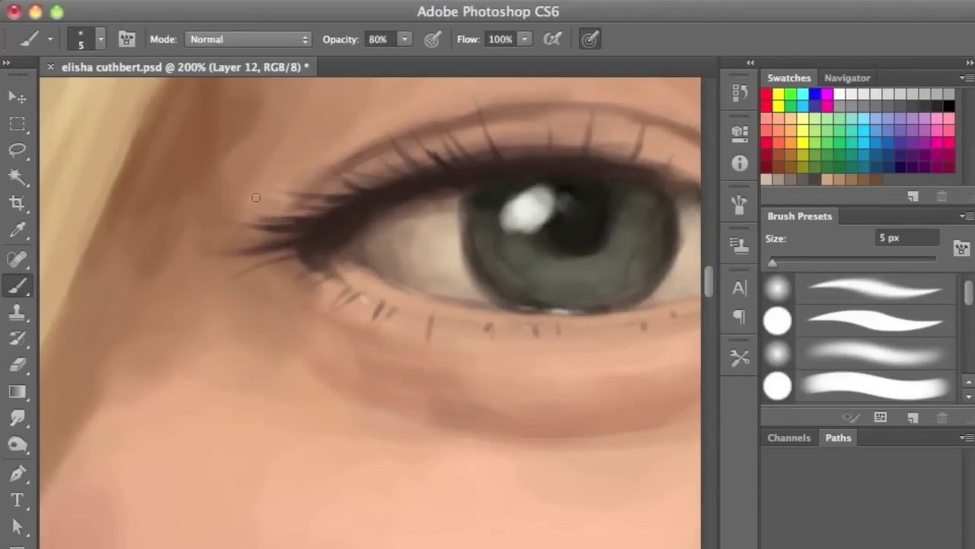
scroll(374, 283, down, 5)
scroll(367, 245, up, 5)
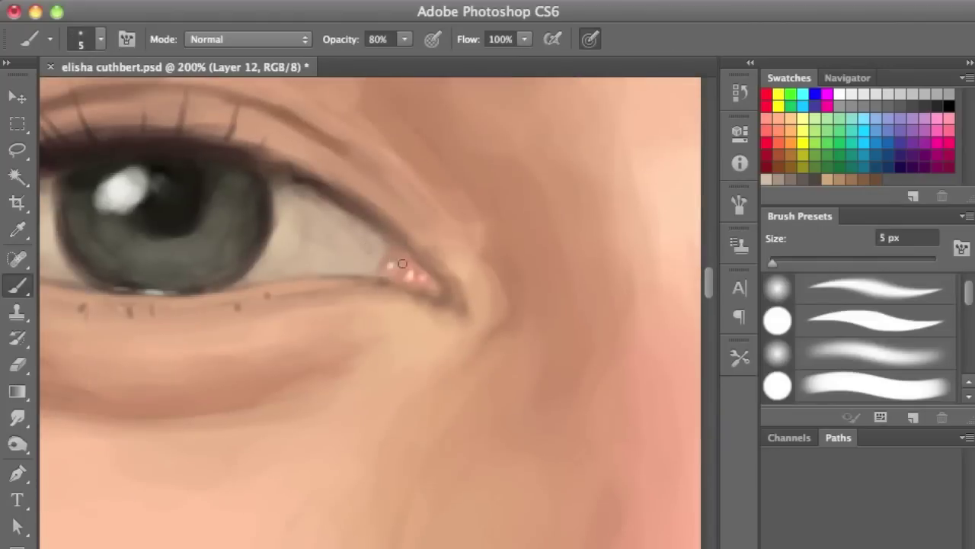
scroll(305, 256, up, 2)
scroll(304, 255, left, 5)
Step: Repaint a larger iris catchlight and lighten the lower iris in Linear Dodge at 15 px
key(bracketright)
key(bracketright)
key(bracketright)
key(3)
key(bracketleft)
drag(239, 211, 221, 218)
key(bracketleft)
key(alt+shift+w)
mouse_move(273, 280)
mouse_down()
mouse_move(279, 309)
mouse_move(327, 233)
mouse_up()
key(alt+shift+n)
key(4)
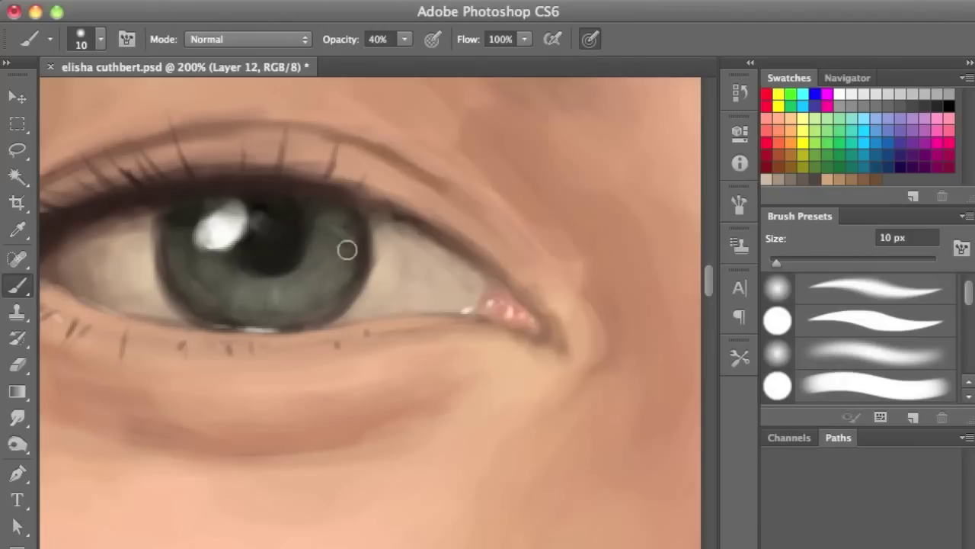
key(bracketright)
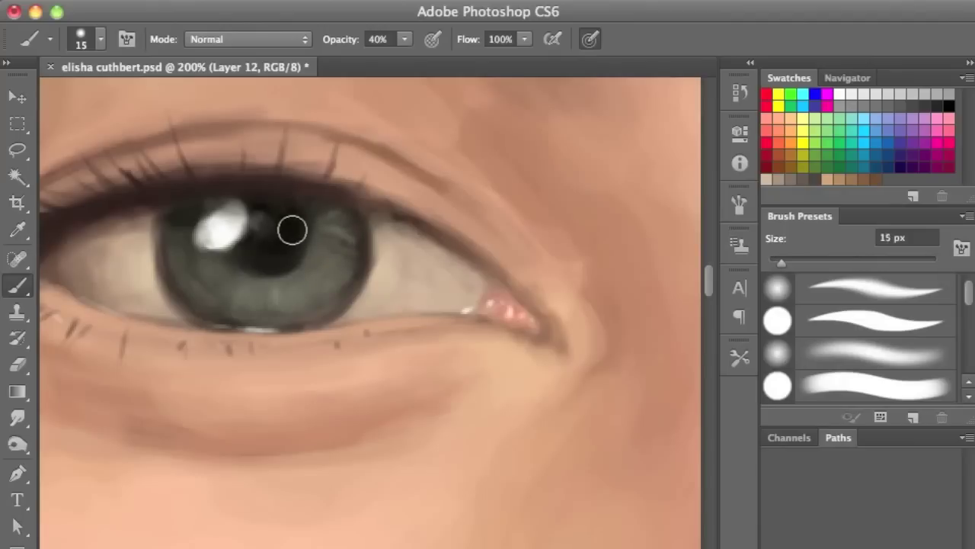
Step: View the whole portrait, zoom back in around the cheek, and set a 50 px brush
key(z)
key(ctrl+0)
click(342, 435)
click(342, 435)
click(342, 435)
key(b)
key(bracketright)
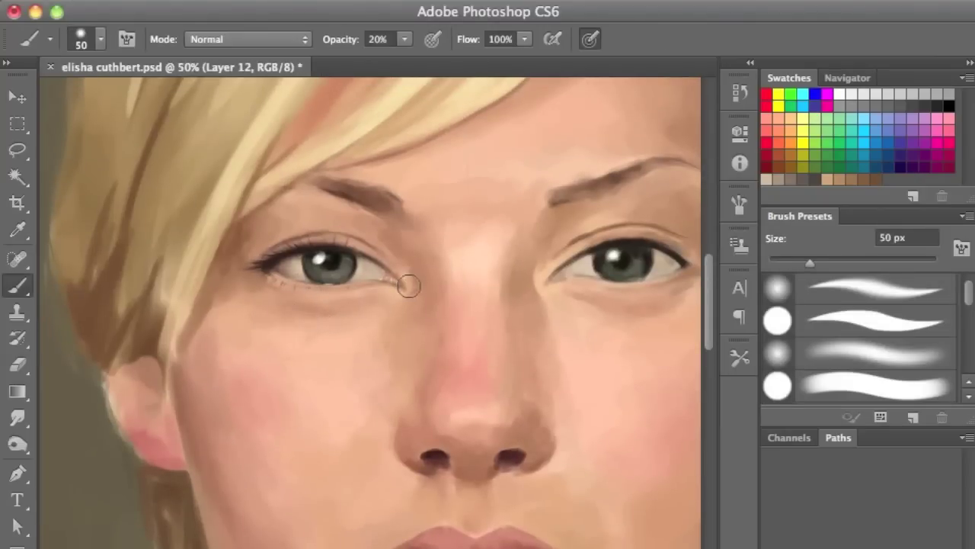
Step: Check the whole portrait, then zoom in around the cheek with an 80 px brush
key(z)
key(ctrl+0)
click(381, 406)
click(381, 407)
key(b)
key(bracketright)
key(bracketright)
key(bracketright)
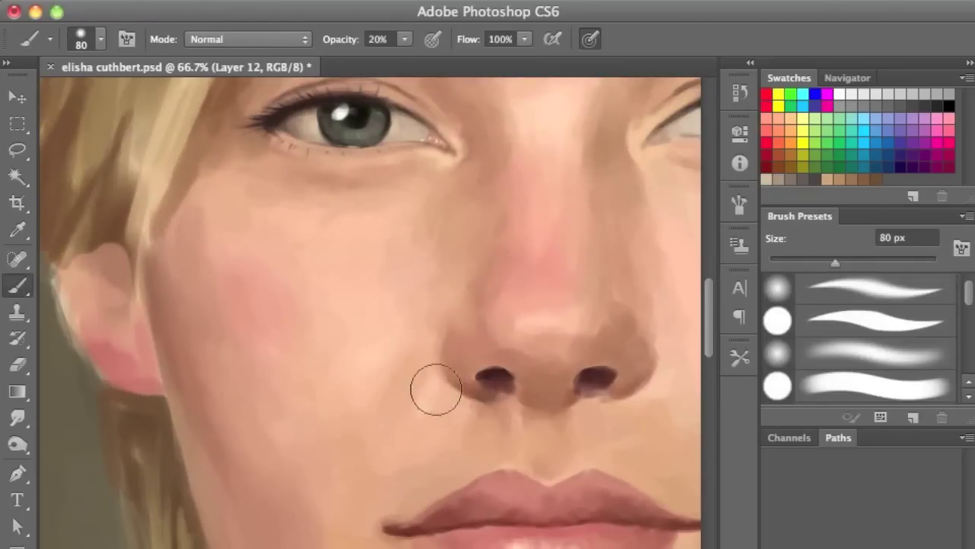
scroll(379, 446, down, 5)
scroll(331, 324, up, 6)
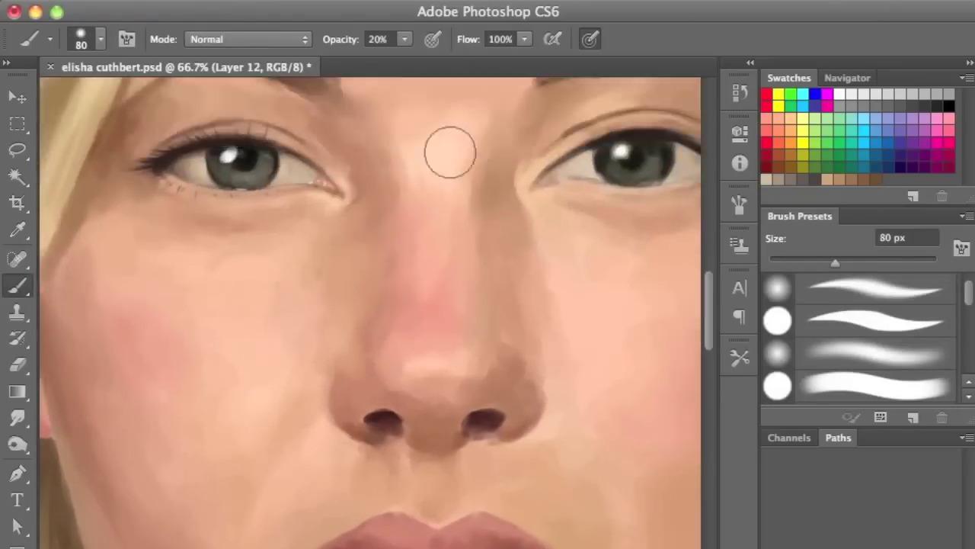
scroll(446, 203, down, 7)
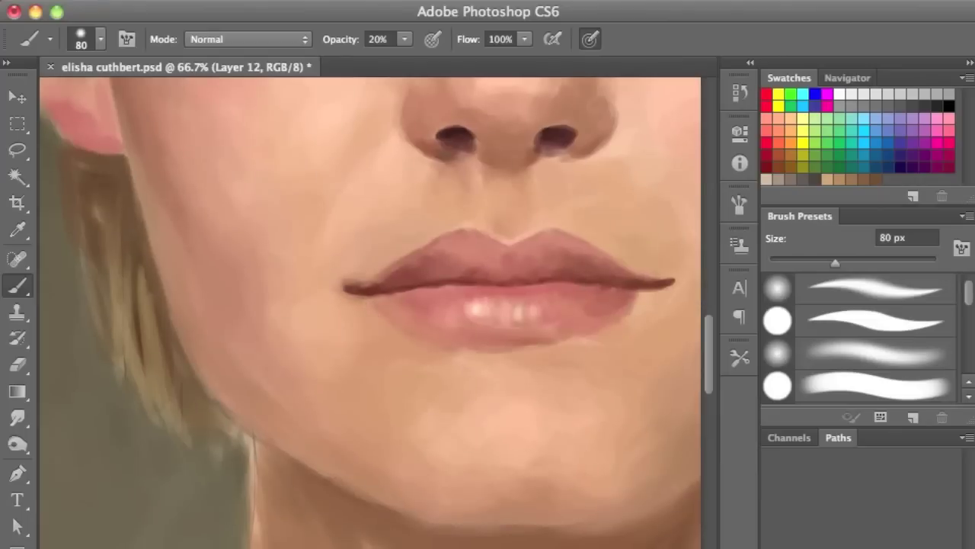
Step: Fit the whole portrait on screen and save the file
key(z)
key(ctrl+0)
key(ctrl+s)
click(419, 423)
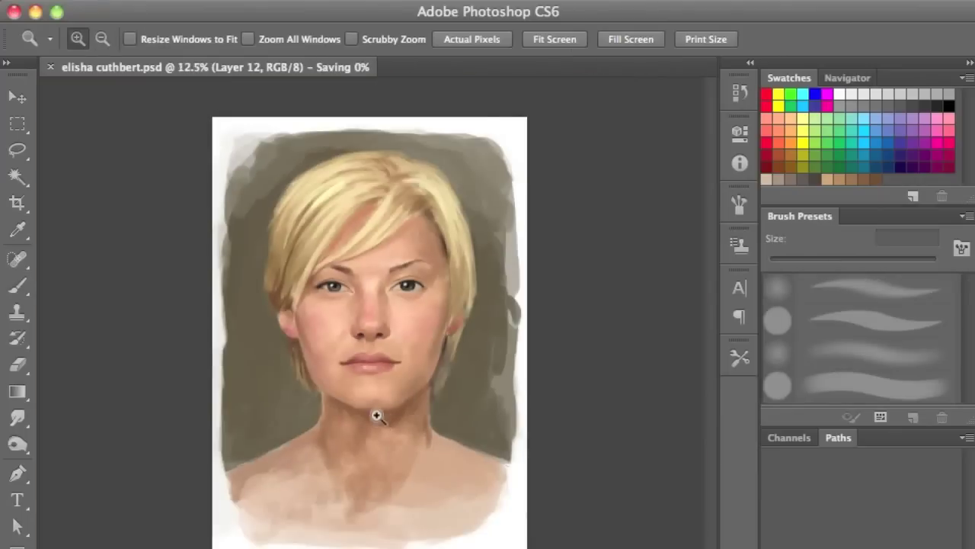
scroll(355, 315, up, 3)
scroll(236, 342, up, 1)
Step: Return to the brush, zoom out to the whole face, and enlarge the brush to 175 px
key(b)
key(bracketleft)
key(bracketleft)
key(bracketleft)
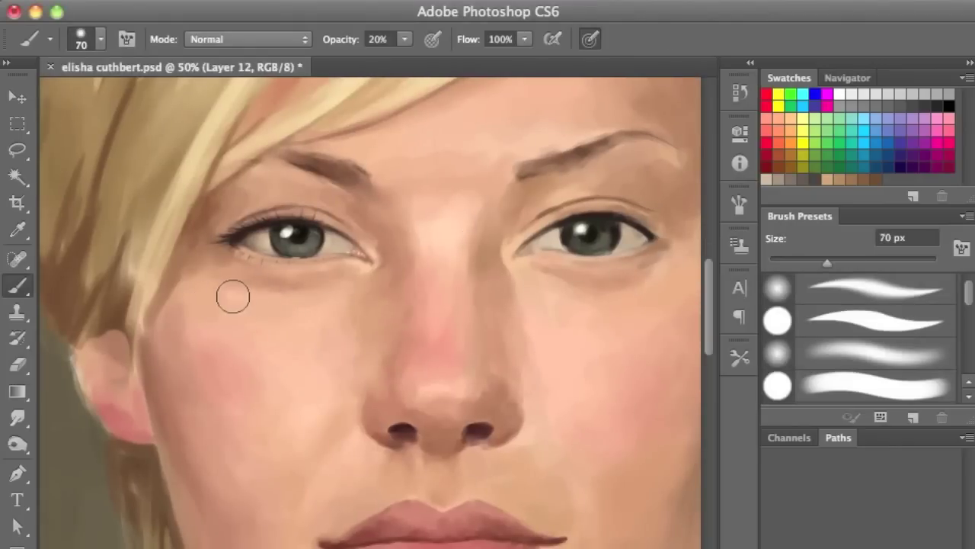
key(bracketright)
key(bracketright)
key(bracketright)
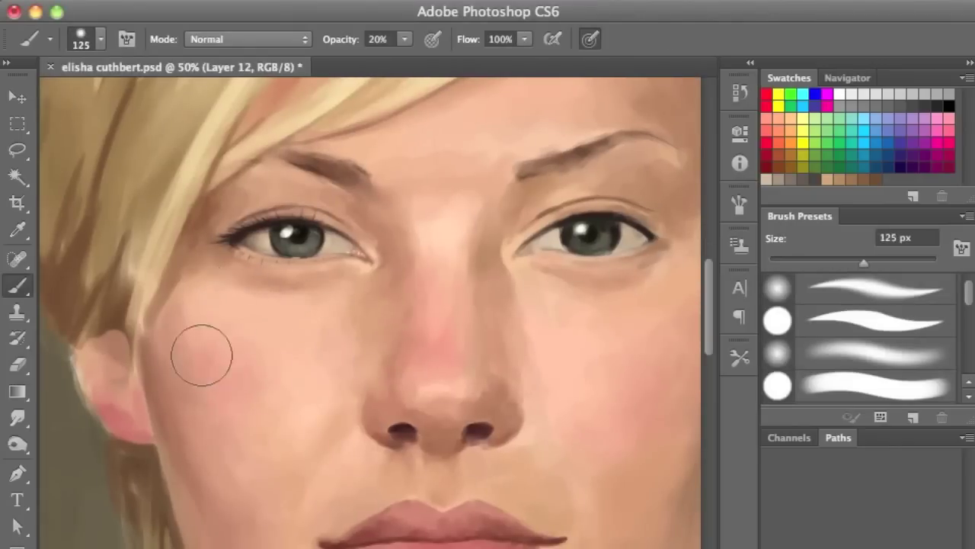
alt+click(289, 320)
key(bracketright)
key(bracketright)
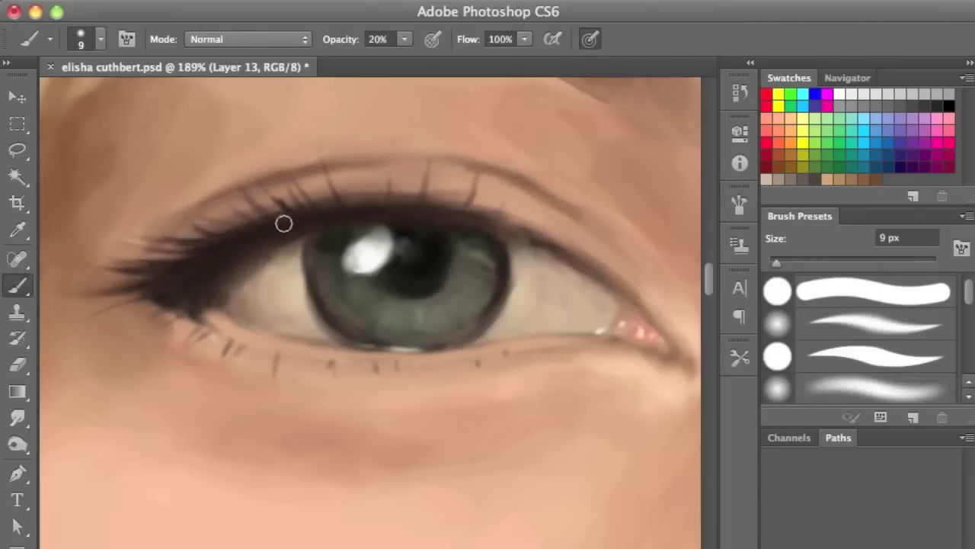
Step: Paint darker shading beside the left eye and the nose with a larger brush
key(2)
key(bracketright)
key(bracketright)
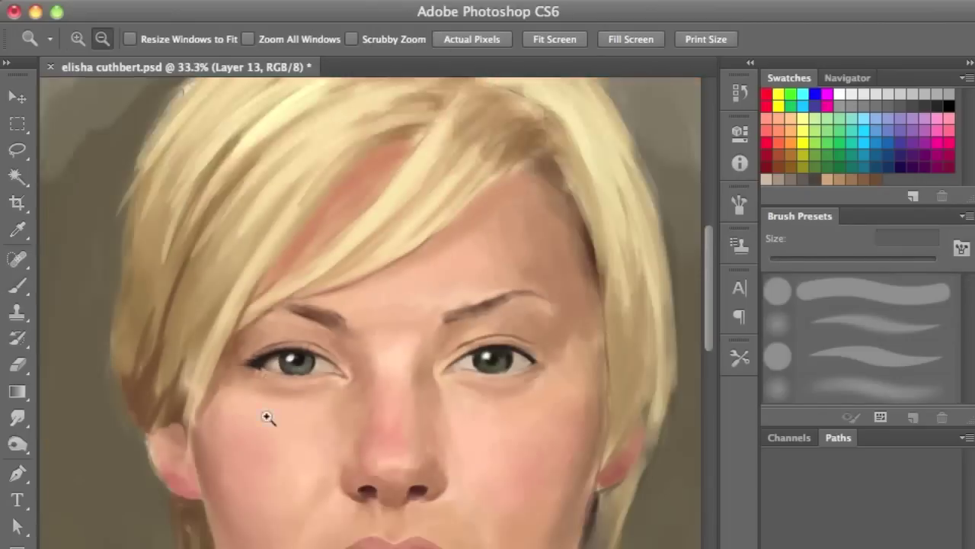
click(267, 417)
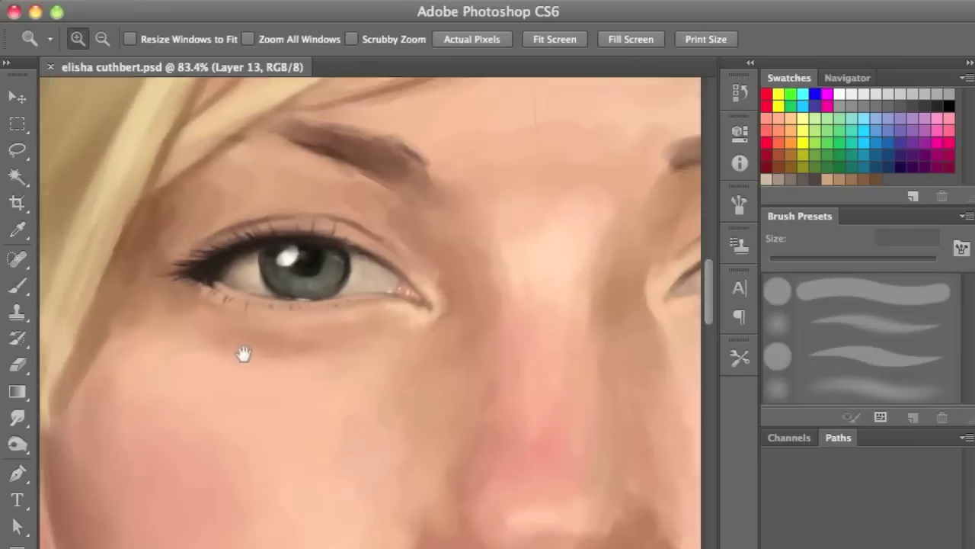
key(b)
key(bracketright)
Step: At 30% opacity, shade beside the eye, lighten under the brow, and soften the eye corner
key(bracketright)
key(1)
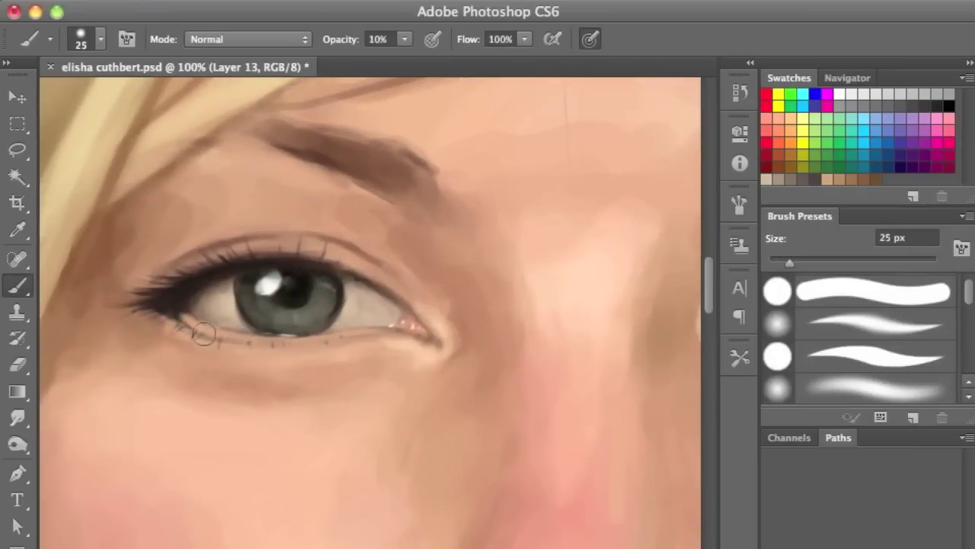
key(6)
drag(487, 274, 496, 336)
drag(457, 244, 503, 359)
key(3)
key(bracketright)
key(bracketright)
drag(457, 320, 463, 237)
alt+click(435, 229)
drag(355, 202, 427, 255)
Step: Zoom in close on the eye and set a 9 px brush at 50% opacity
mouse_move(295, 453)
mouse_down()
mouse_move(377, 261)
mouse_move(267, 314)
mouse_move(381, 355)
mouse_up()
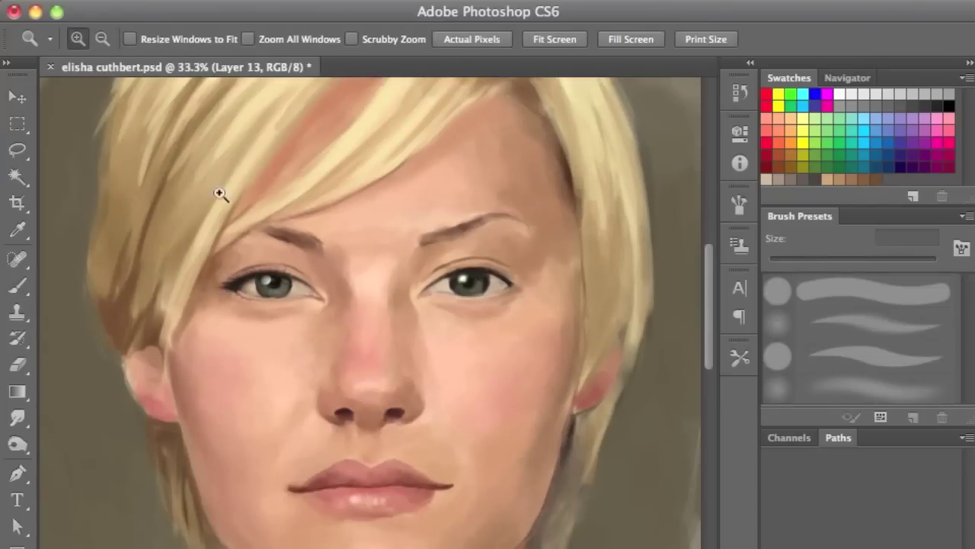
key(bracketright)
key(bracketright)
key(bracketright)
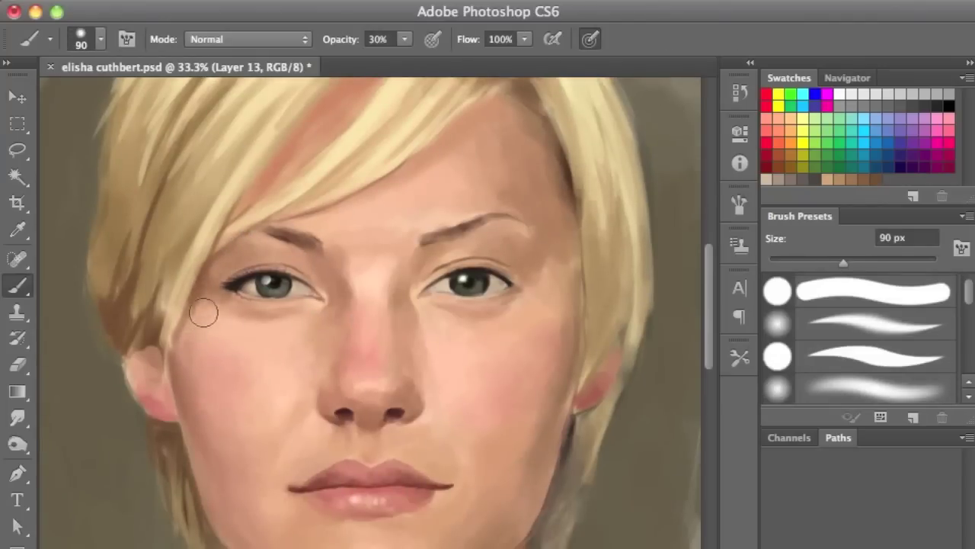
key(z)
key(ctrl+minus)
key(ctrl+minus)
key(ctrl+minus)
drag(361, 350, 261, 287)
key(b)
key(9)
key(bracketleft)
key(bracketleft)
key(bracketleft)
key(5)
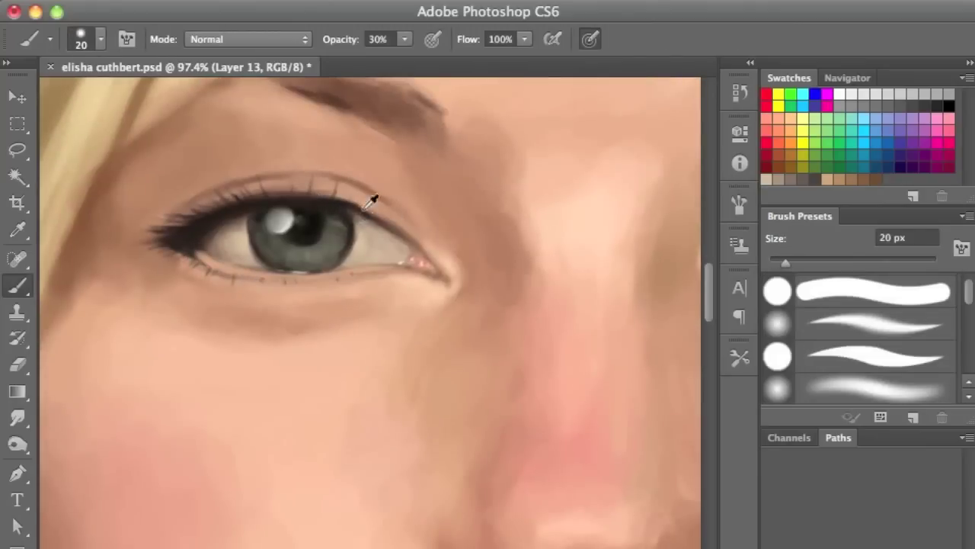
key(bracketleft)
key(bracketleft)
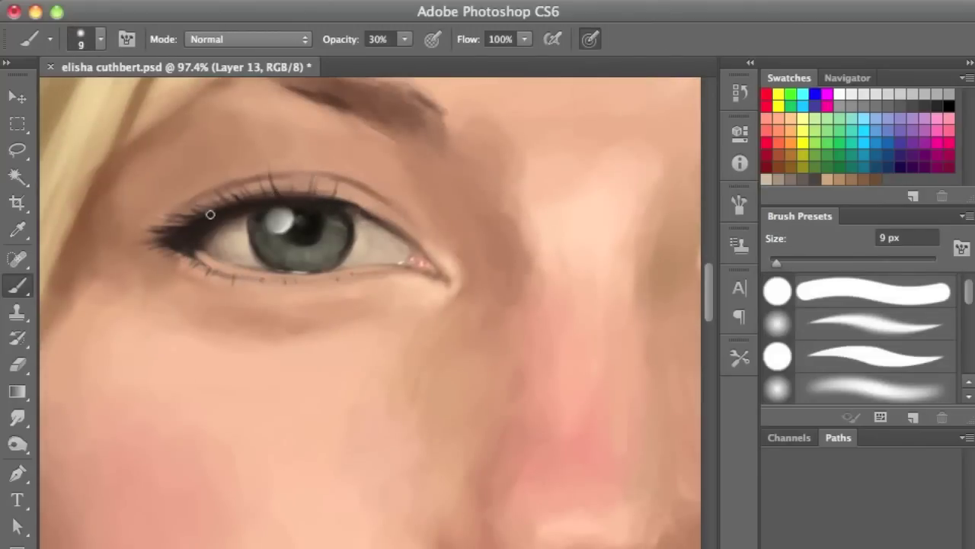
Step: Fit the whole portrait on screen and save it
key(z)
key(ctrl+minus)
key(ctrl+1)
key(b)
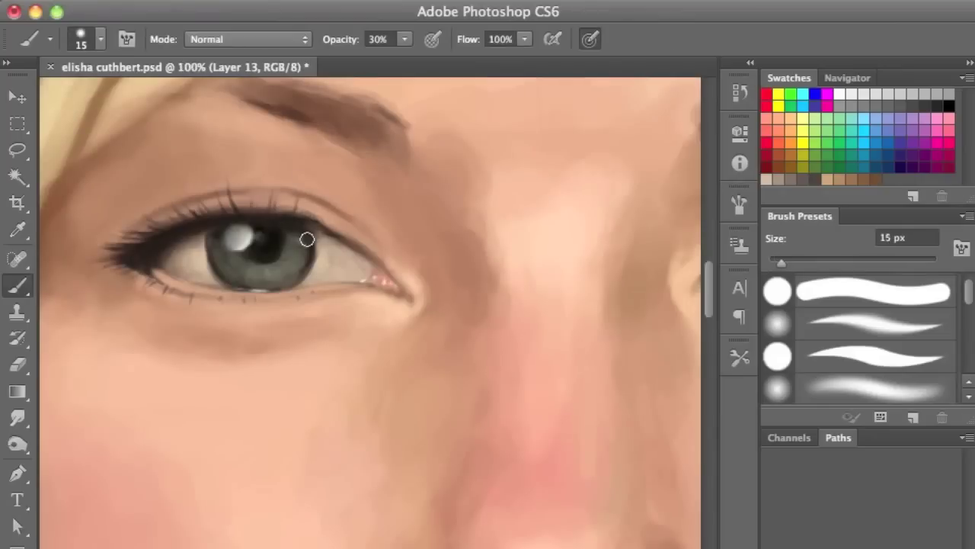
key(z)
key(ctrl+0)
key(ctrl+s)
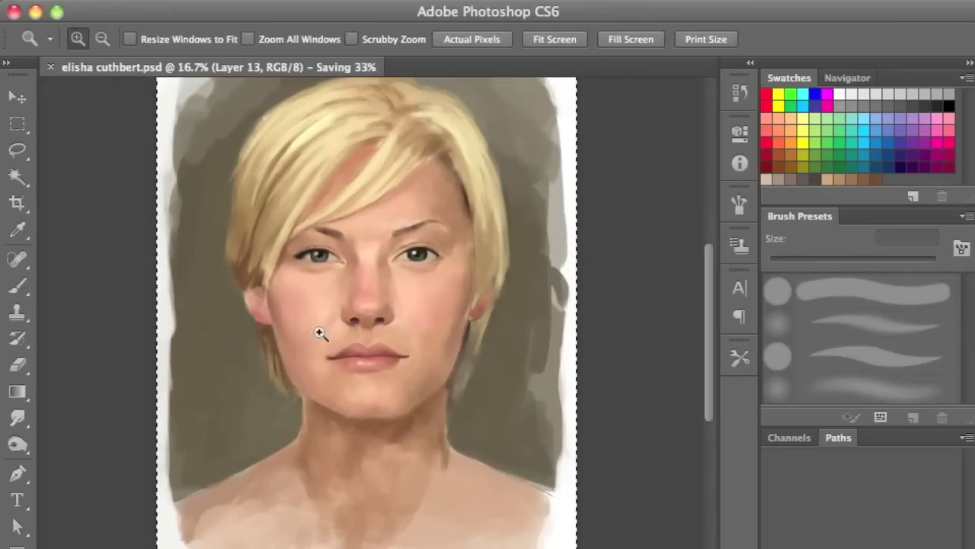
Step: Back at 100% on the left eye, paint its bright catchlight down to soft grey
key(ctrl+1)
key(b)
key(bracketright)
key(bracketleft)
mouse_move(294, 213)
mouse_down()
mouse_move(318, 214)
mouse_move(315, 203)
mouse_move(290, 220)
mouse_move(313, 204)
mouse_up()
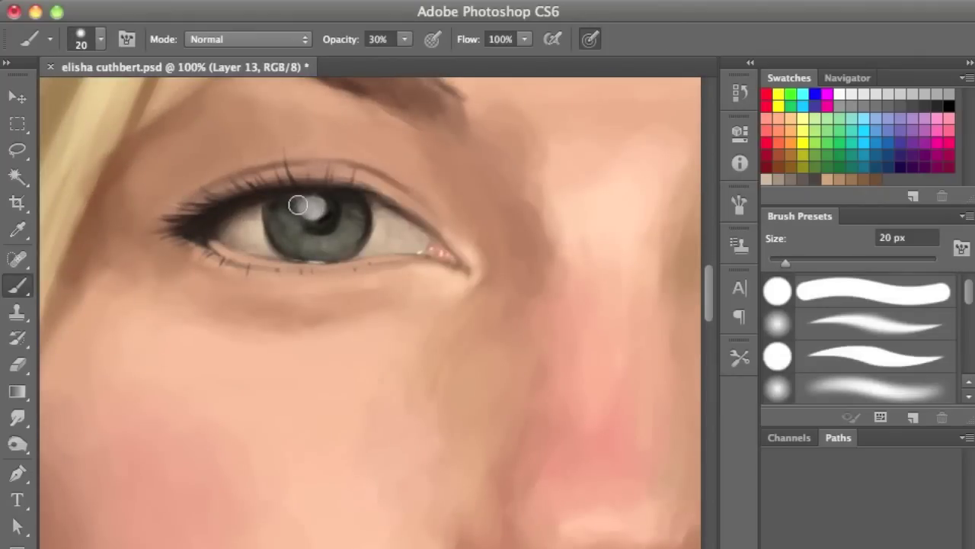
key(z)
key(ctrl+minus)
Step: Size the soft brush to about 80 px and scroll to the face
key(b)
key(bracketright)
key(bracketright)
key(bracketright)
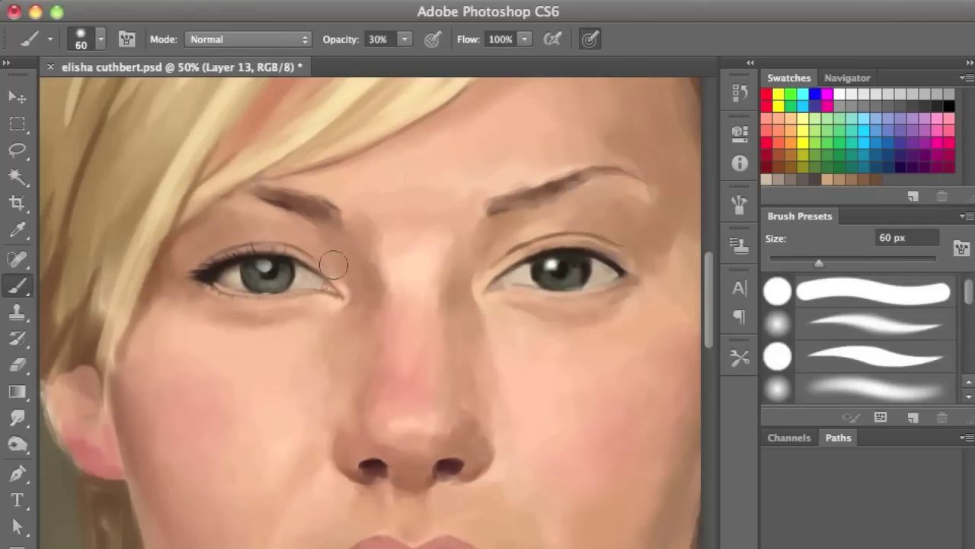
key(bracketright)
key(bracketright)
key(bracketright)
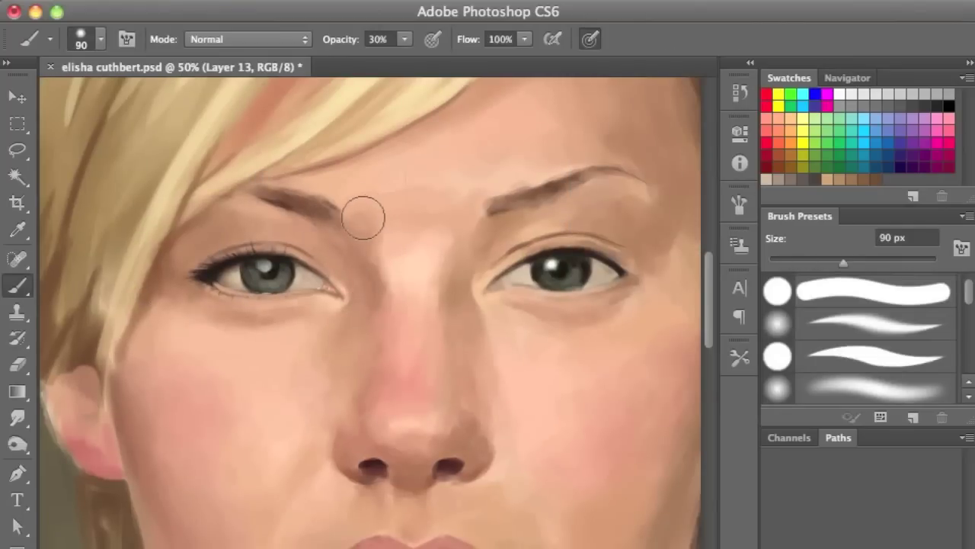
scroll(312, 342, right, 2)
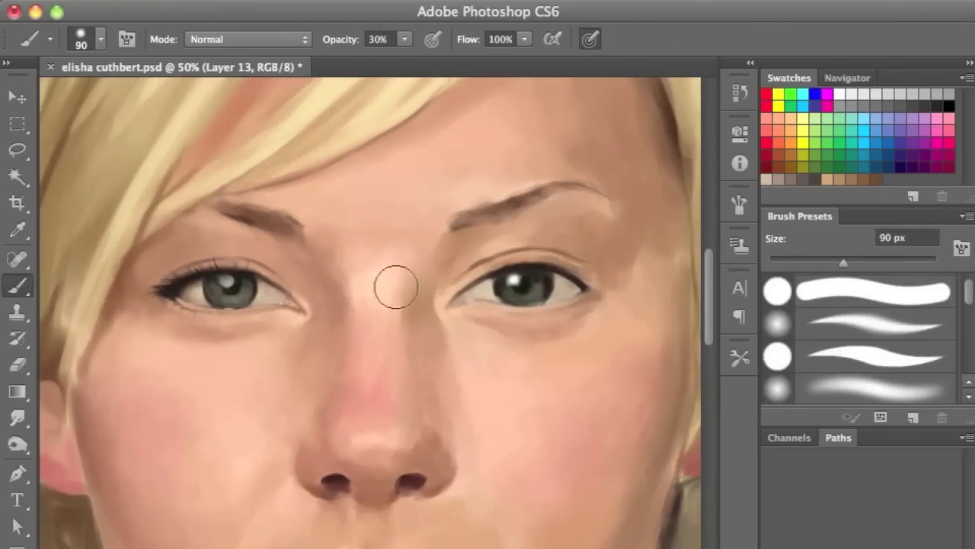
scroll(381, 259, right, 5)
scroll(365, 267, down, 2)
key(bracketleft)
key(bracketleft)
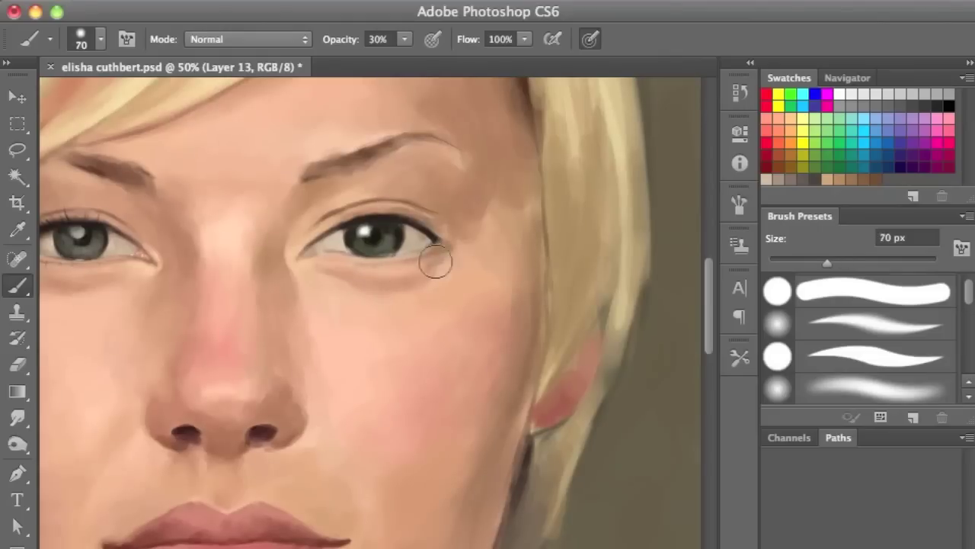
key(bracketright)
key(bracketright)
key(bracketright)
key(bracketleft)
key(bracketleft)
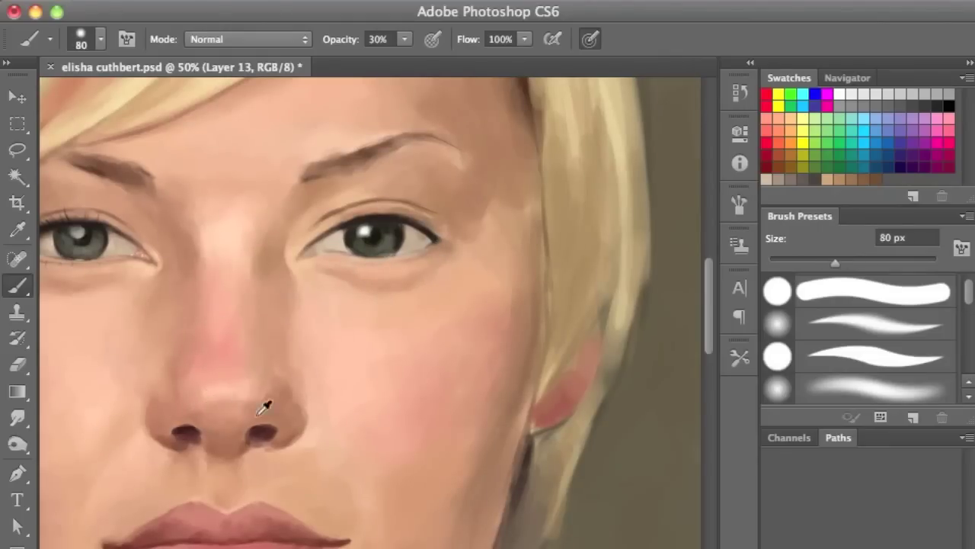
Step: Blend the skin on the temple beside the eye with a 125 px brush
drag(336, 426, 347, 364)
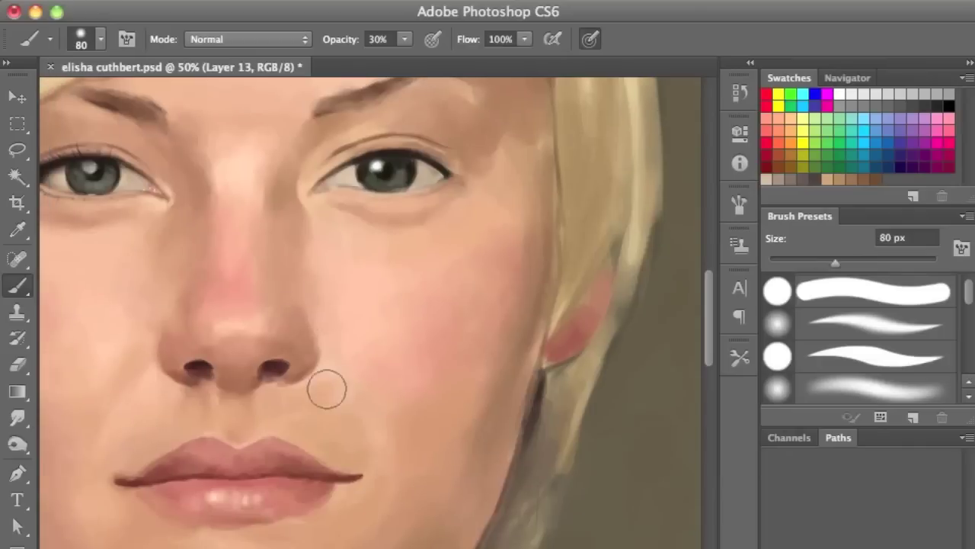
key(bracketright)
key(bracketright)
key(bracketright)
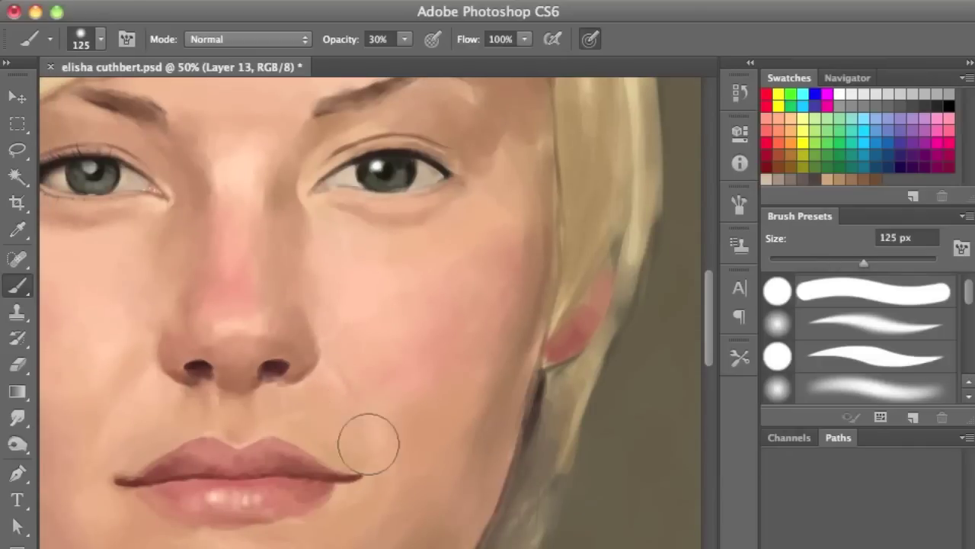
scroll(320, 310, up, 3)
key(bracketleft)
key(bracketleft)
key(bracketleft)
key(bracketleft)
key(bracketright)
key(bracketright)
key(bracketright)
drag(496, 195, 478, 250)
Step: Deepen the right end of the lower lip
scroll(457, 228, up, 3)
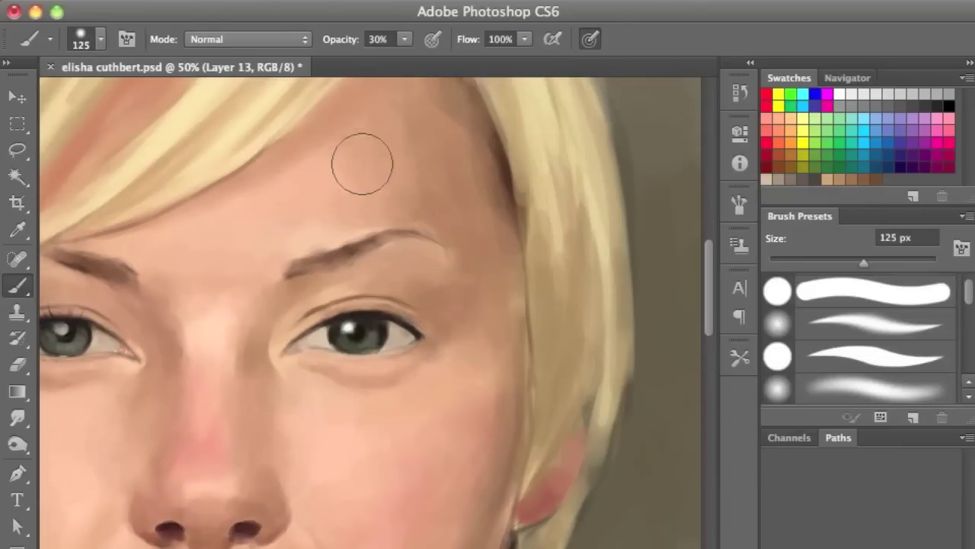
scroll(327, 205, up, 2)
scroll(366, 282, down, 3)
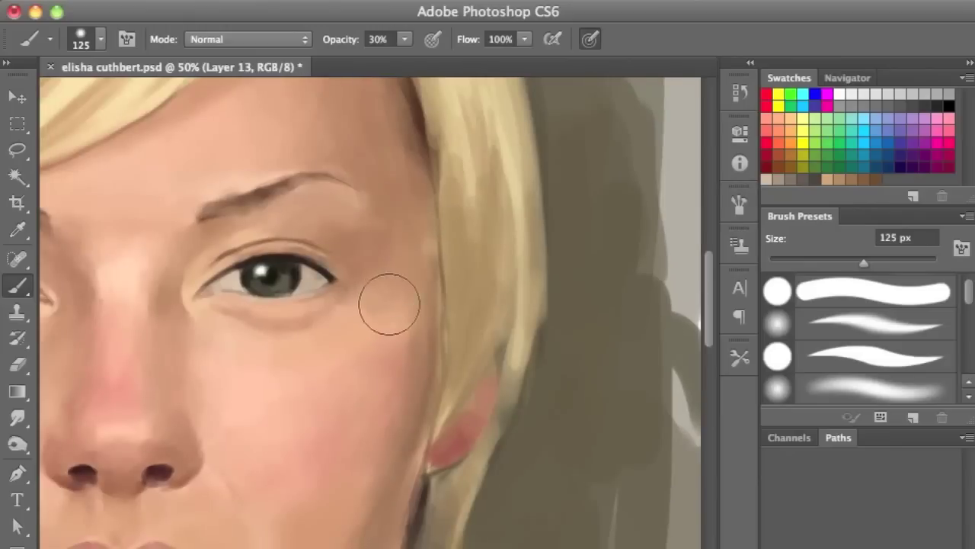
scroll(424, 316, down, 6)
scroll(427, 327, down, 2)
drag(353, 300, 327, 311)
Step: Zoom in on the right-hand eye with a 40 px brush, ready for a new layer
key(z)
alt+click(367, 312)
alt+click(367, 313)
alt+click(367, 312)
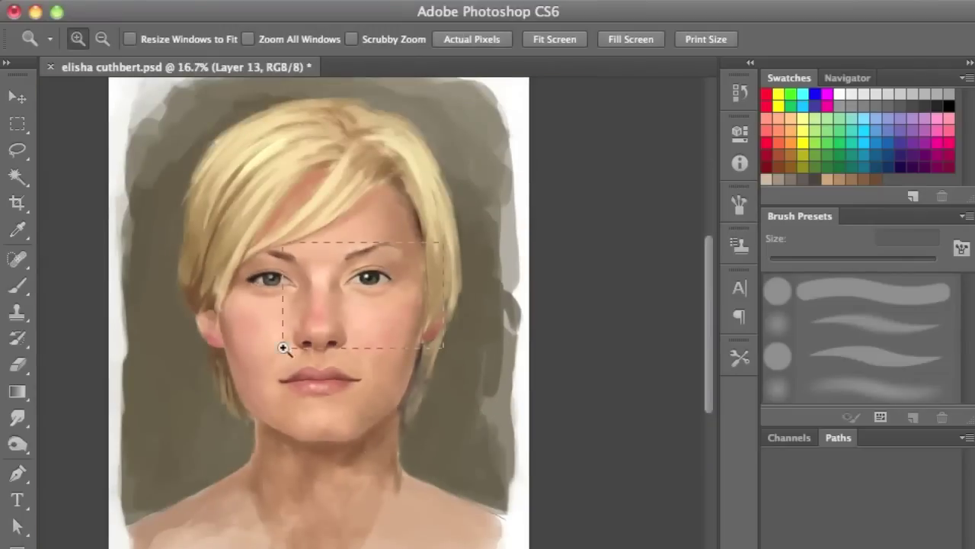
click(373, 278)
click(374, 278)
click(374, 278)
click(373, 278)
key(b)
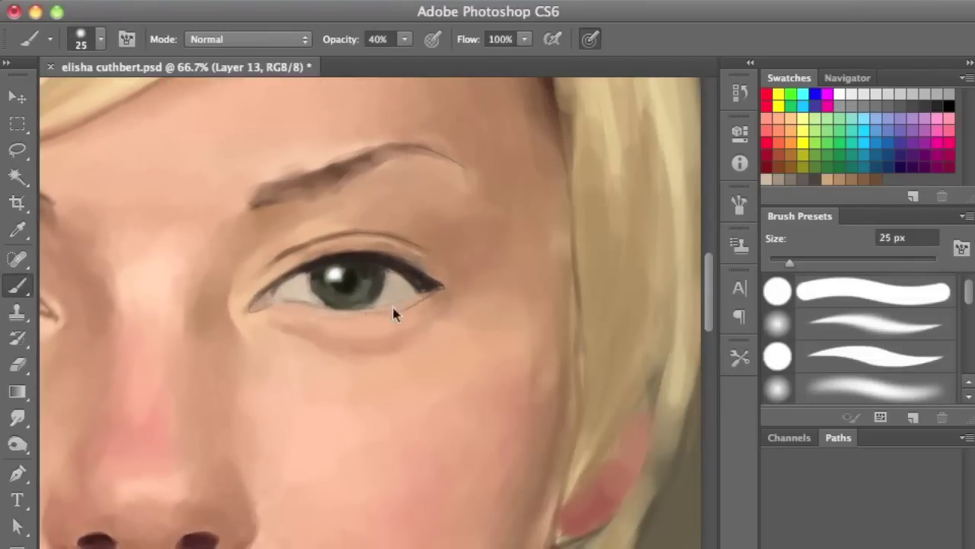
key(bracketright)
key(bracketright)
key(bracketright)
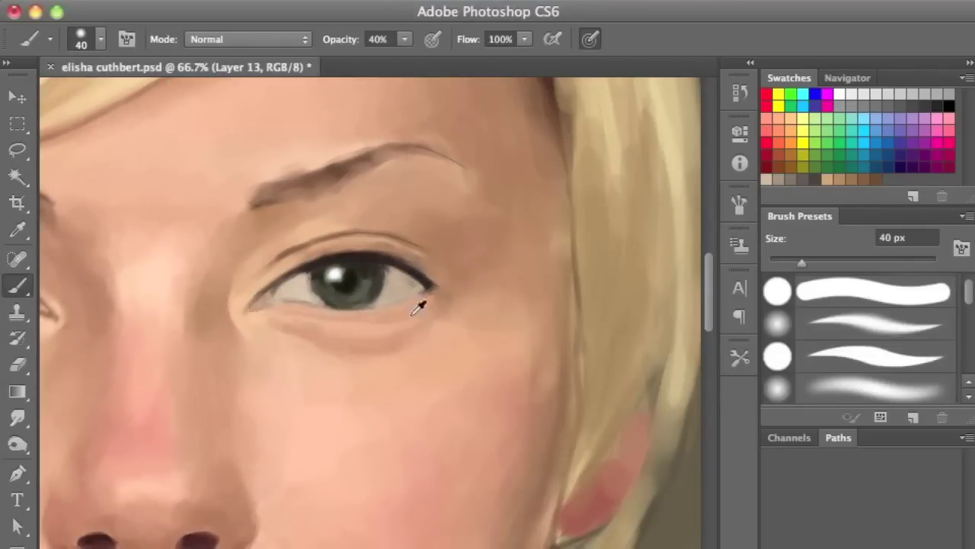
key(z)
alt+click(213, 356)
Step: With a 25 px brush, darken the right-hand eye's lower eyelid line
mouse_move(213, 355)
mouse_down()
mouse_move(264, 333)
mouse_move(381, 317)
mouse_move(369, 335)
mouse_up()
key(b)
key(bracketleft)
key(bracketleft)
key(bracketleft)
drag(482, 300, 547, 305)
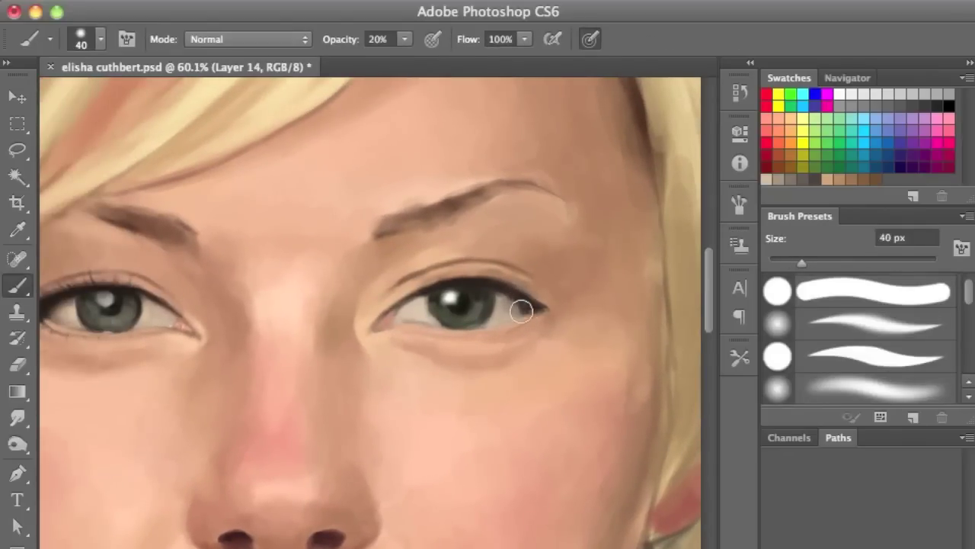
drag(463, 338, 515, 336)
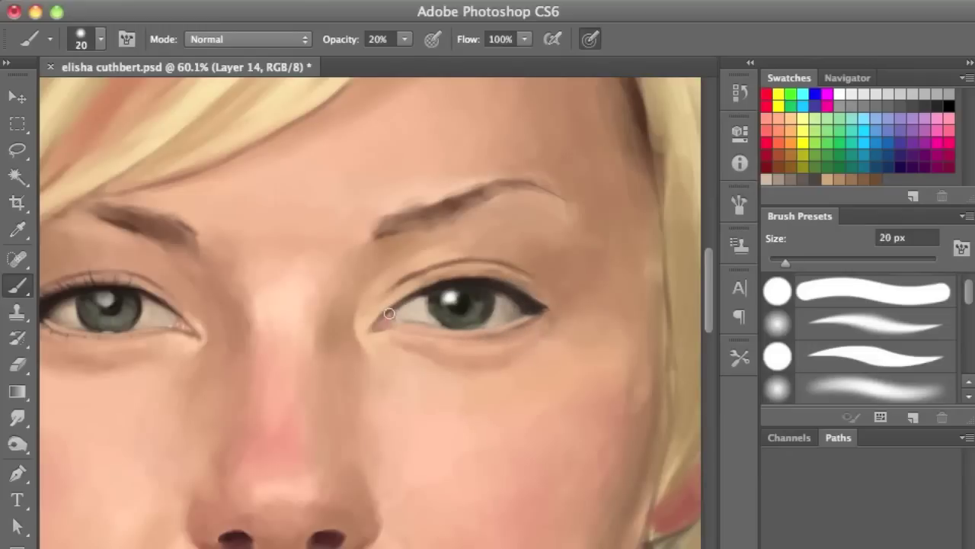
Step: Resize the brush to 40 px and view both eyes
key(bracketright)
key(bracketright)
key(bracketright)
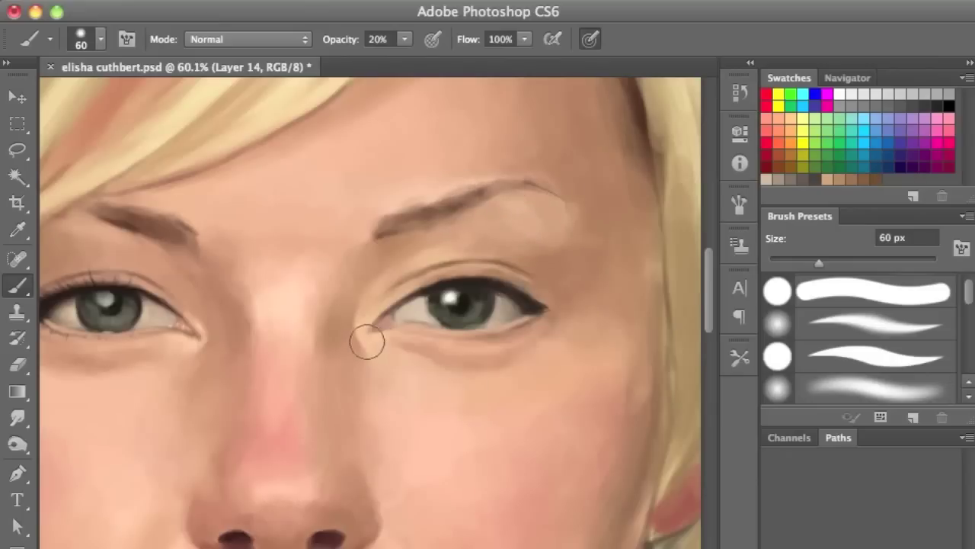
scroll(365, 355, down, 4)
key(bracketright)
key(bracketright)
key(bracketright)
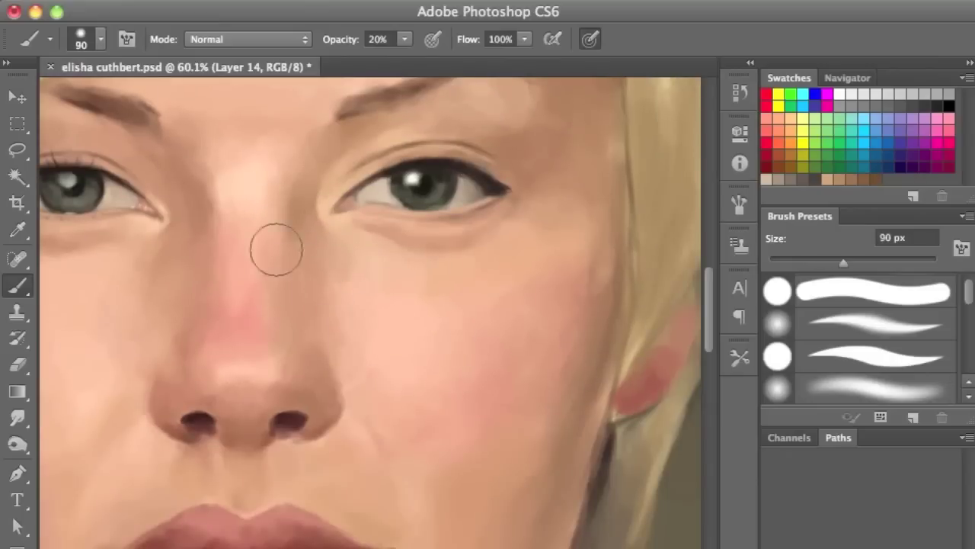
scroll(414, 381, down, 5)
drag(472, 323, 453, 323)
key(bracketleft)
key(bracketleft)
key(bracketleft)
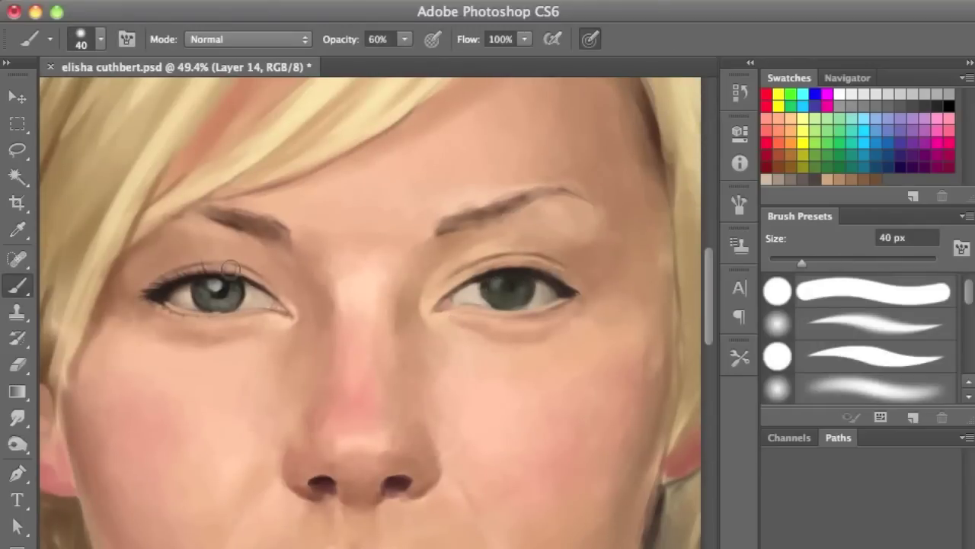
Step: Brighten the catchlight with a 20 px Linear Dodge (Add) brush, then return to Normal
drag(417, 315, 535, 281)
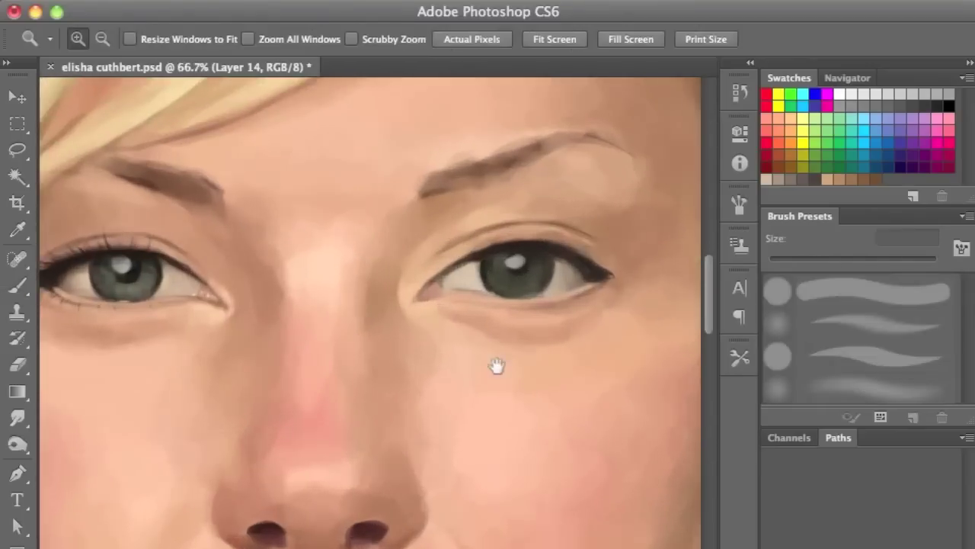
key(bracketleft)
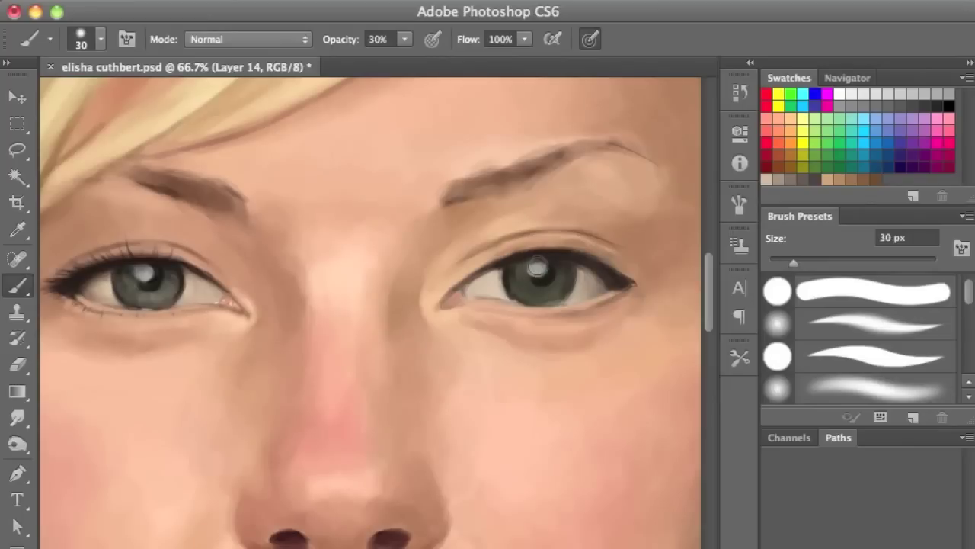
key(alt+shift+w)
key(alt+shift+n)
key(bracketleft)
Step: Check the whole portrait, then zoom close on the eye with a 10 px, 30% brush
key(ctrl+0)
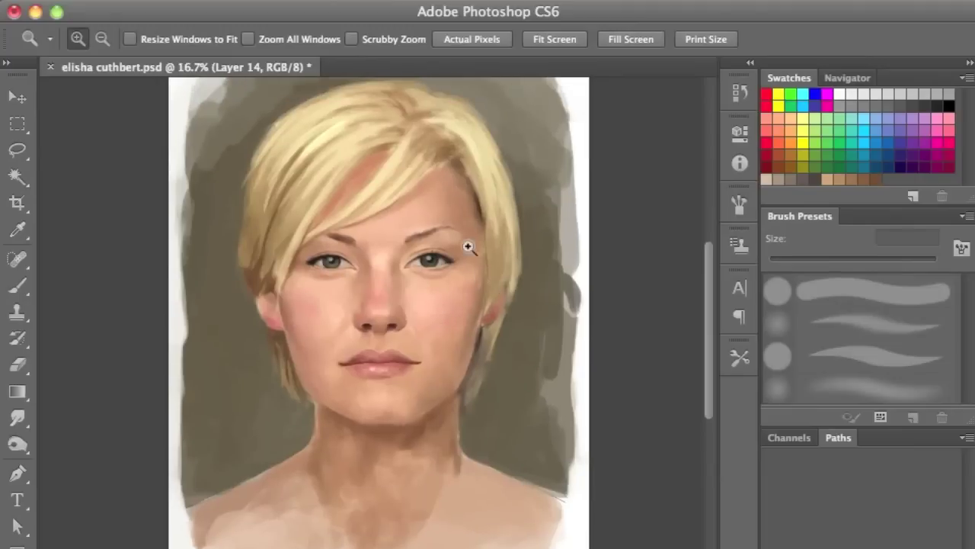
drag(468, 246, 433, 366)
key(bracketright)
key(bracketright)
key(bracketright)
key(1)
key(3)
ctrl+click(381, 185)
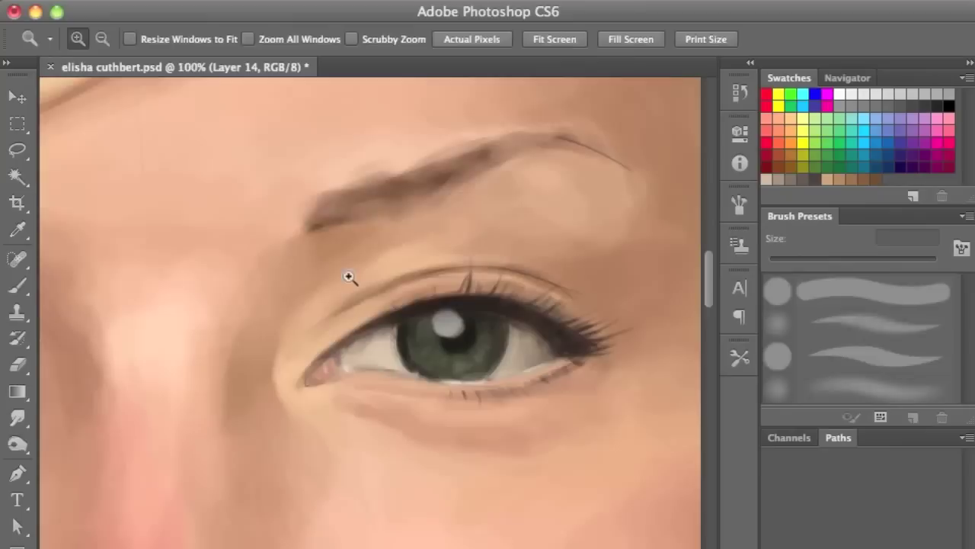
key(bracketleft)
key(bracketleft)
key(bracketleft)
scroll(471, 154, right, 3)
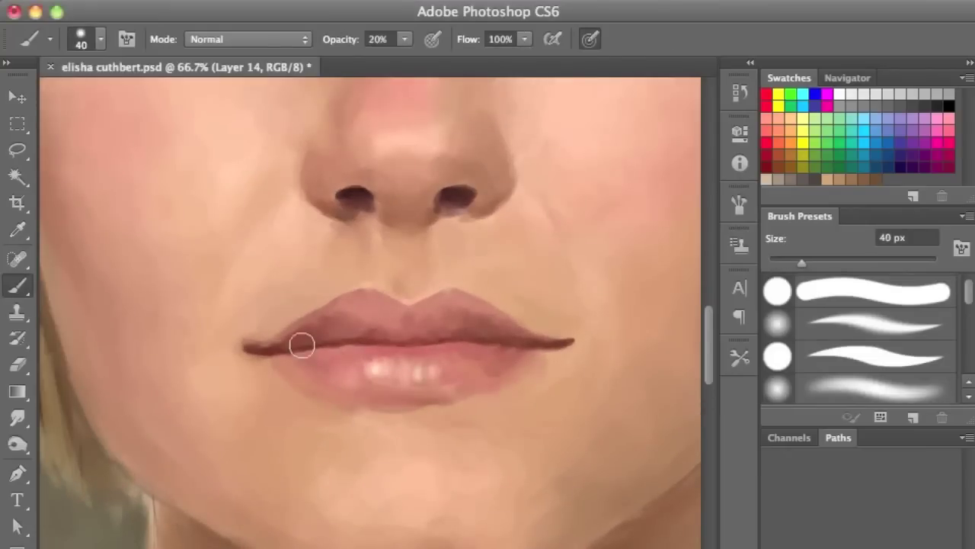
Step: Darken the line between the lips and deepen its right corner
drag(301, 345, 488, 342)
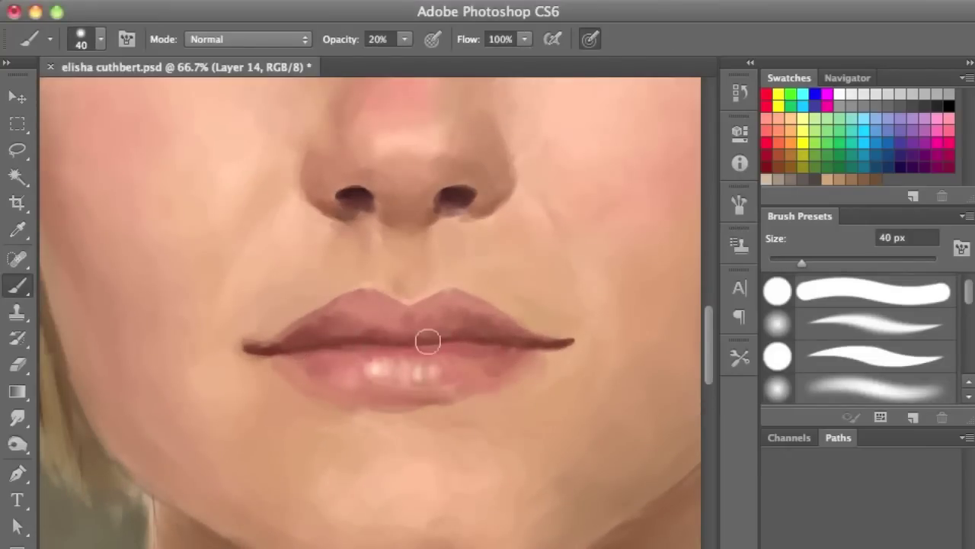
mouse_move(564, 351)
mouse_down()
mouse_move(577, 340)
mouse_move(457, 322)
mouse_move(465, 402)
mouse_up()
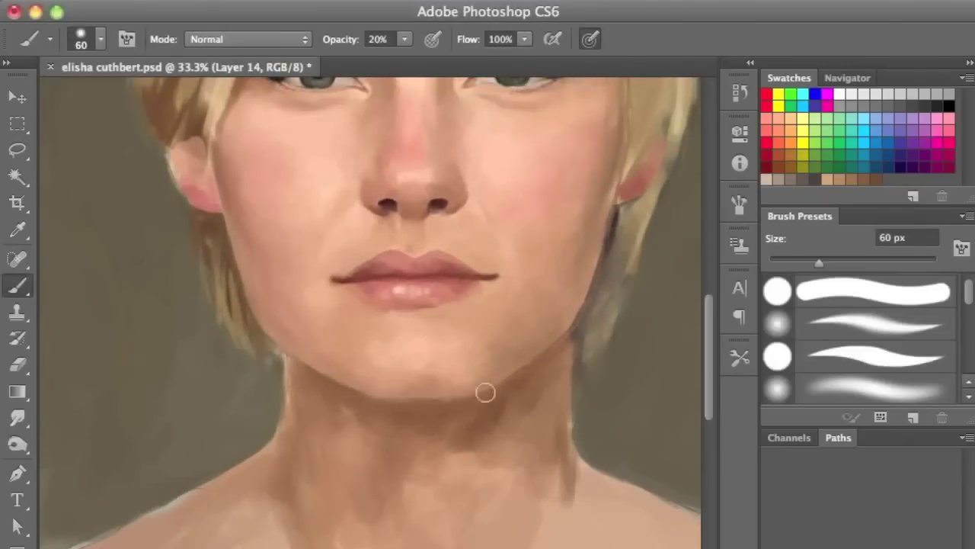
key(ctrl+minus)
key(ctrl+minus)
key(bracketright)
key(bracketright)
key(bracketright)
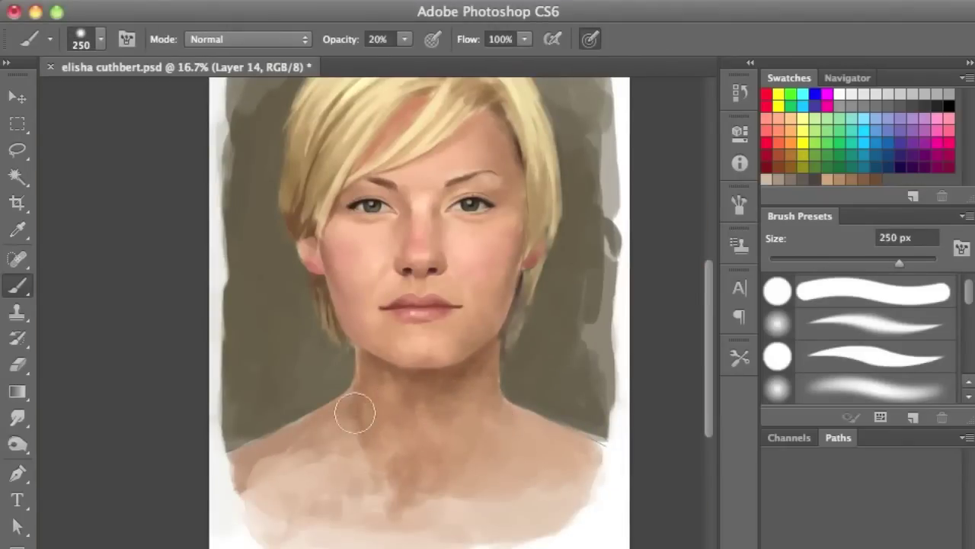
key(bracketleft)
key(bracketleft)
key(bracketleft)
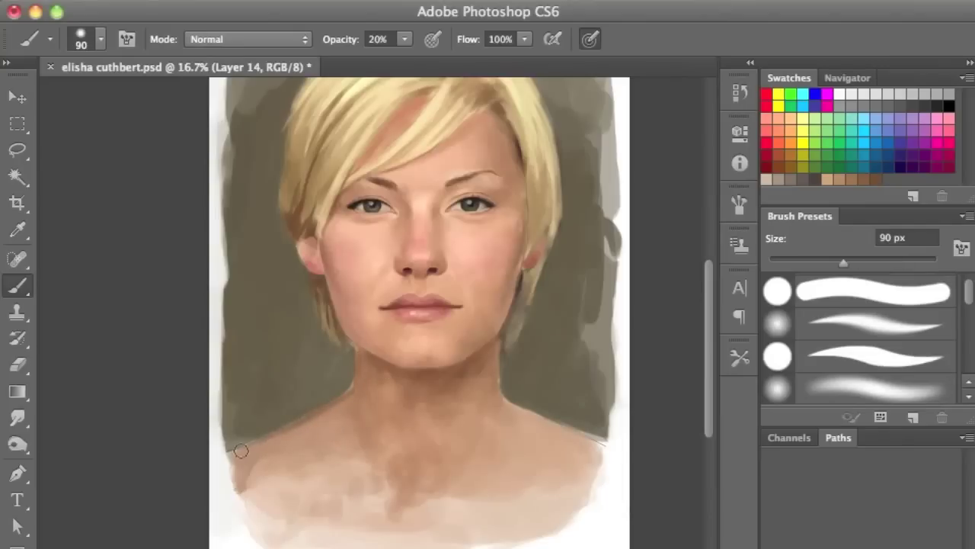
key(bracketright)
key(bracketright)
key(bracketright)
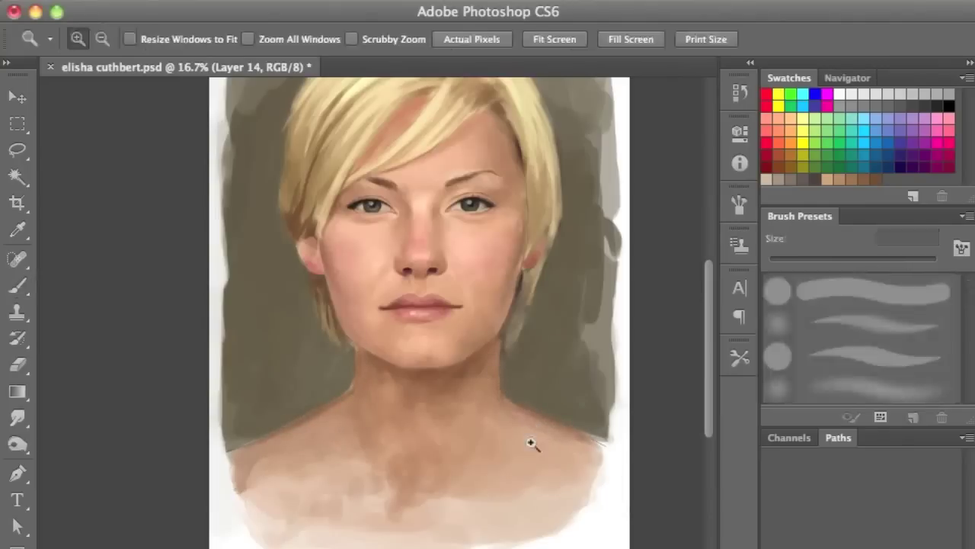
Step: Inspect the chin and neck, trying brush sizes from 100 to 200 px
click(538, 431)
scroll(488, 383, left, 3)
key(bracketleft)
key(bracketleft)
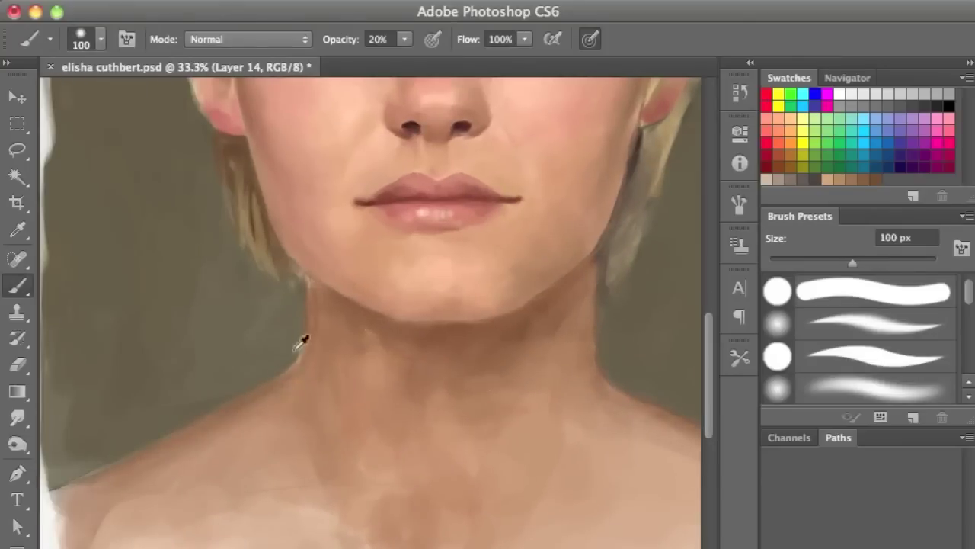
key(bracketright)
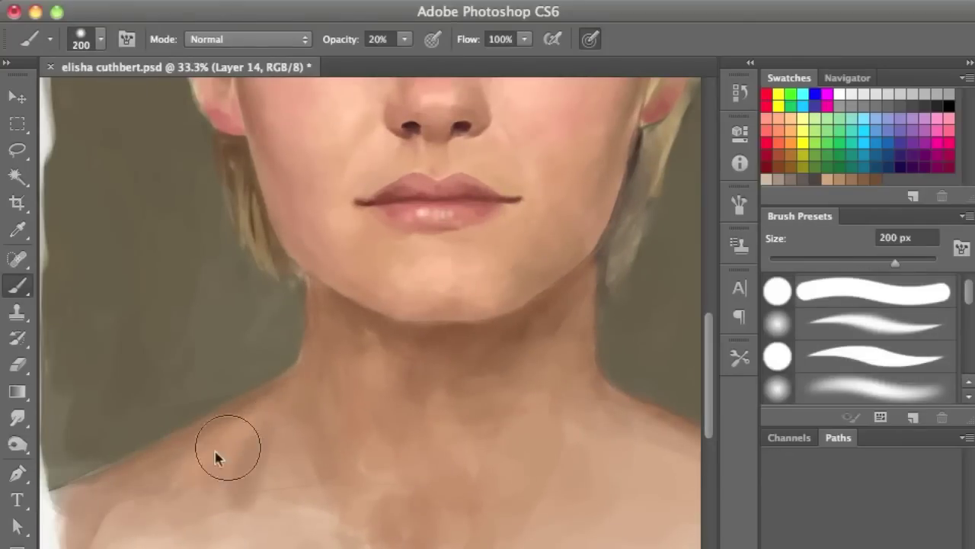
key(bracketright)
alt+click(355, 440)
Step: Set 40% opacity, zoom to the hair and forehead, and shrink the brush to 60 px
key(bracketright)
key(bracketright)
key(bracketright)
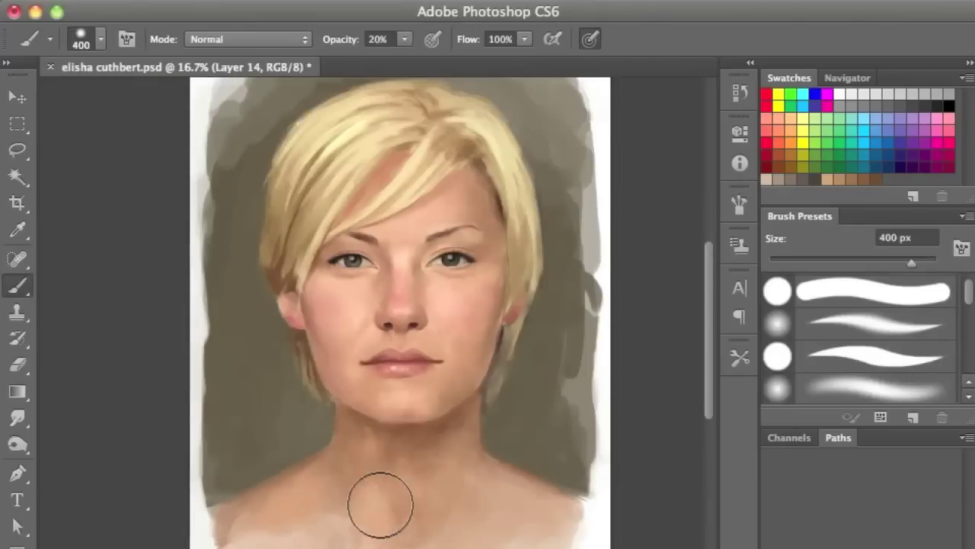
key(4)
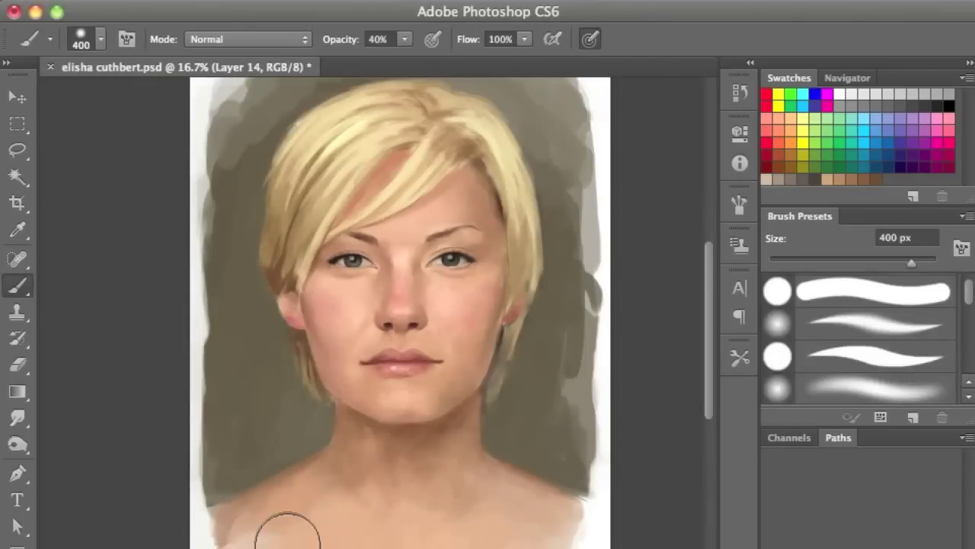
ctrl+click(406, 111)
key(bracketleft)
key(bracketleft)
key(bracketleft)
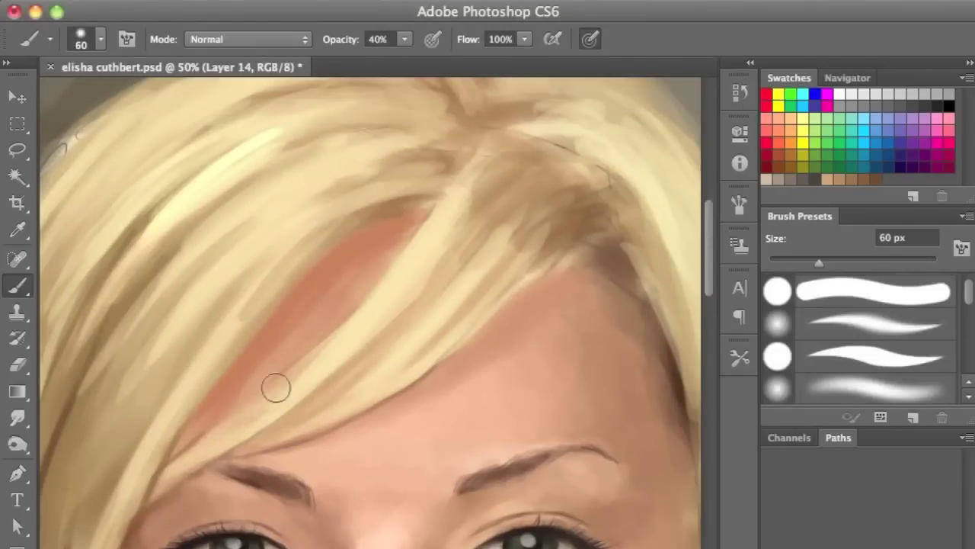
Step: Paint brown and light hair strands over the fringe, parting and hairline
mouse_move(442, 183)
mouse_down()
mouse_move(375, 191)
mouse_move(429, 207)
mouse_move(409, 266)
mouse_up()
mouse_move(563, 283)
mouse_down()
mouse_move(424, 241)
mouse_move(294, 263)
mouse_up()
scroll(174, 410, down, 3)
mouse_move(175, 412)
mouse_down()
mouse_move(109, 488)
mouse_move(172, 363)
mouse_move(267, 252)
mouse_up()
scroll(249, 316, down, 3)
drag(185, 416, 209, 364)
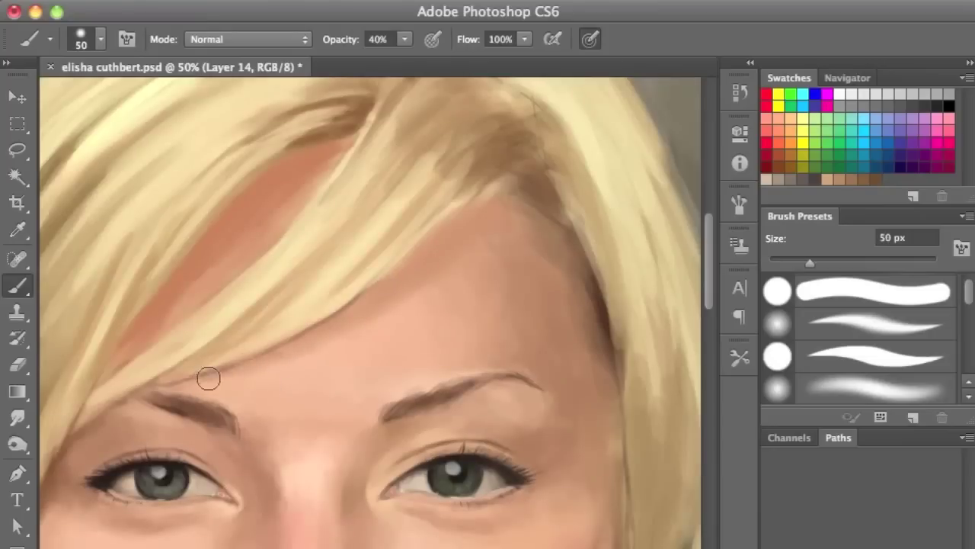
drag(457, 194, 388, 253)
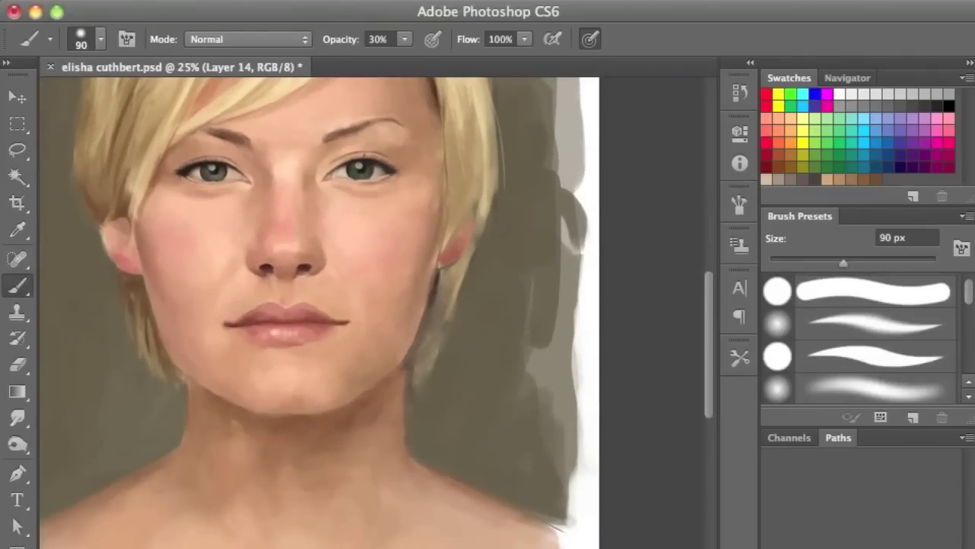
Step: Paint a dark earring below the right ear and lighter strokes along the jaw
drag(445, 266, 435, 301)
drag(457, 252, 413, 409)
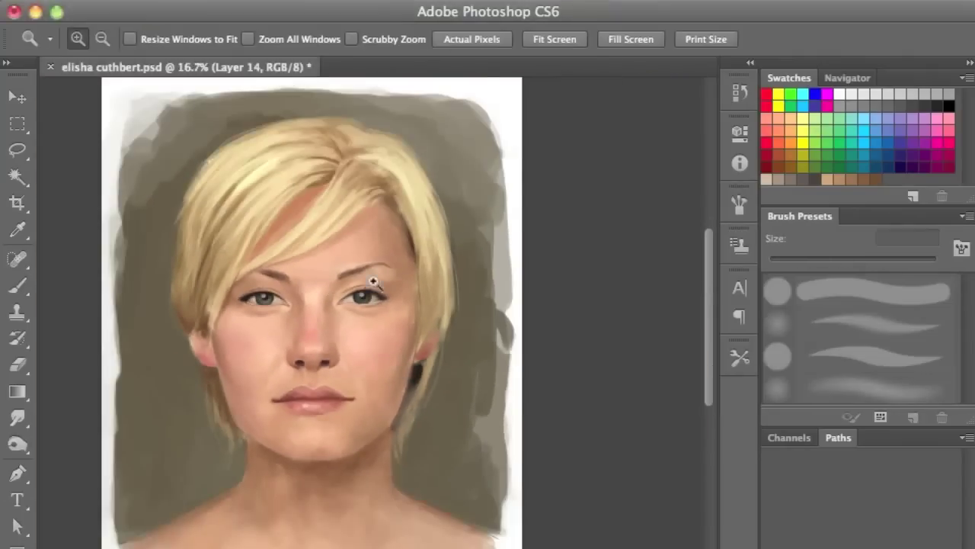
click(373, 282)
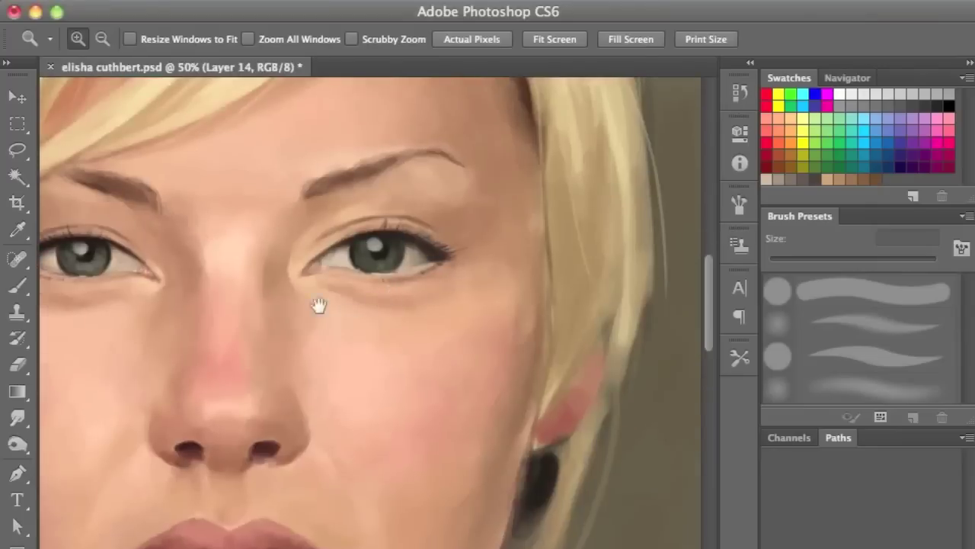
Step: Brighten the hair edge beside the face, then zoom in on the eyes with a smaller brush
key(b)
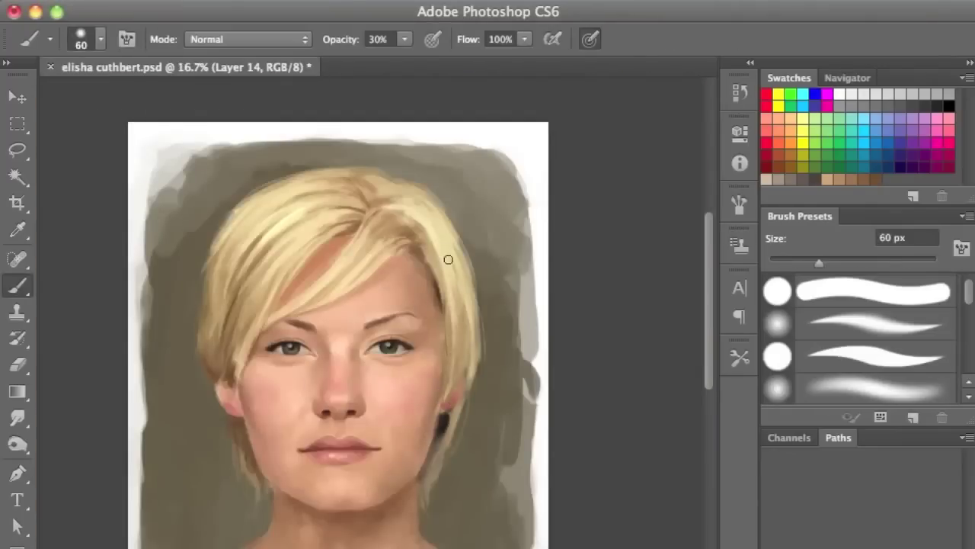
drag(456, 291, 462, 379)
key(z)
click(396, 387)
key(b)
key(bracketleft)
key(bracketleft)
key(bracketleft)
key(bracketright)
key(bracketright)
key(bracketright)
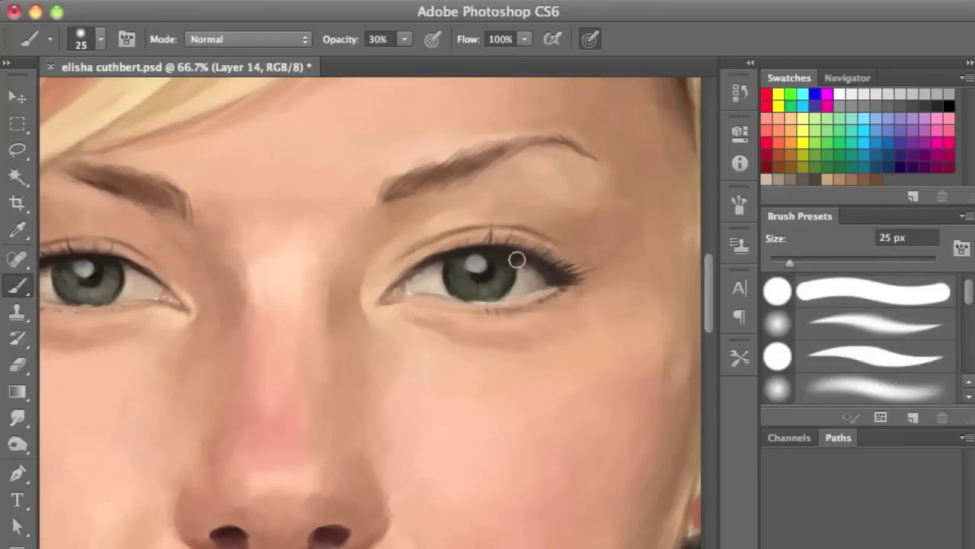
Step: Check the whole face, then zoom in on the eyebrow with a slightly larger brush
key(z)
drag(517, 261, 435, 331)
click(323, 331)
key(b)
key(bracketright)
key(bracketright)
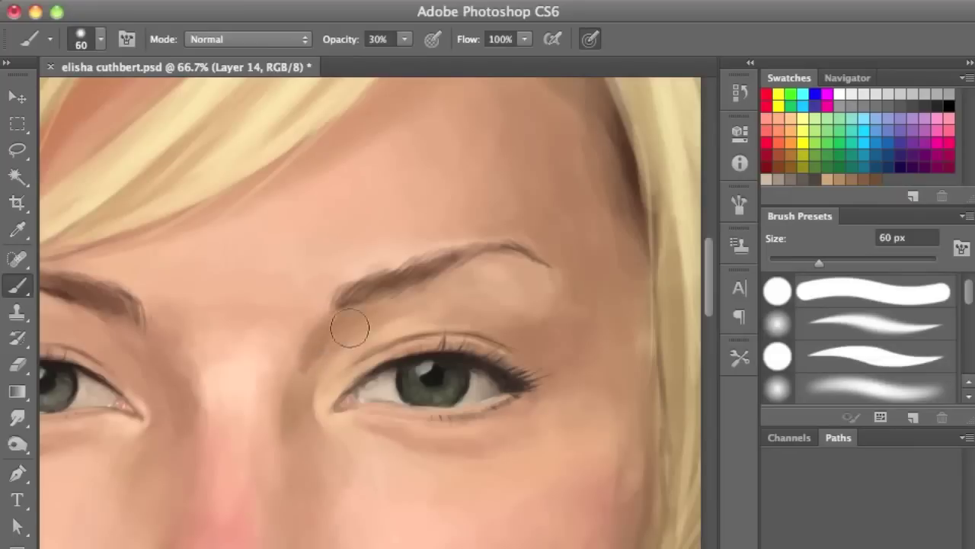
Step: View the eye at 100% and brighten the iris catchlight, raising brush opacity to 40%
key(z)
key(ctrl+minus)
key(ctrl+minus)
key(ctrl+minus)
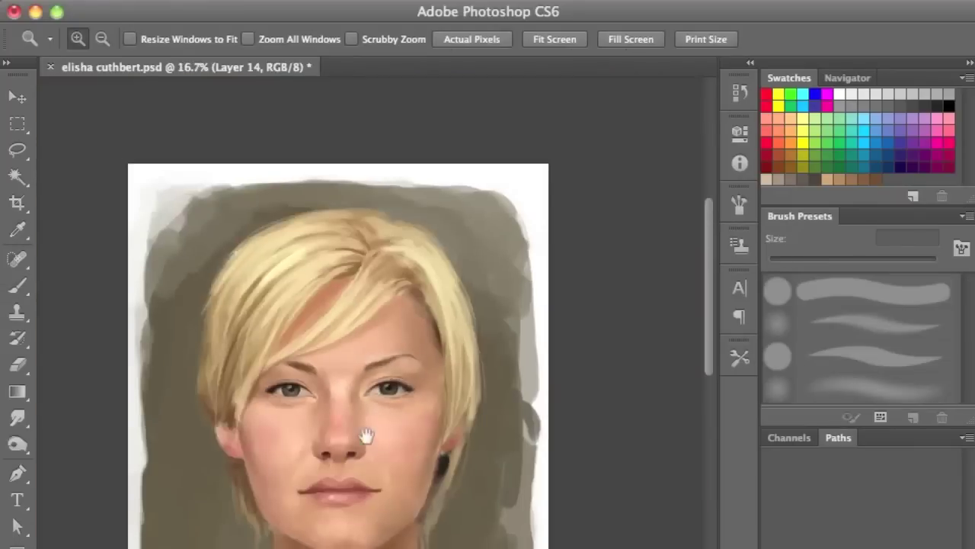
key(ctrl+1)
key(b)
drag(305, 298, 314, 291)
key(bracketright)
key(bracketright)
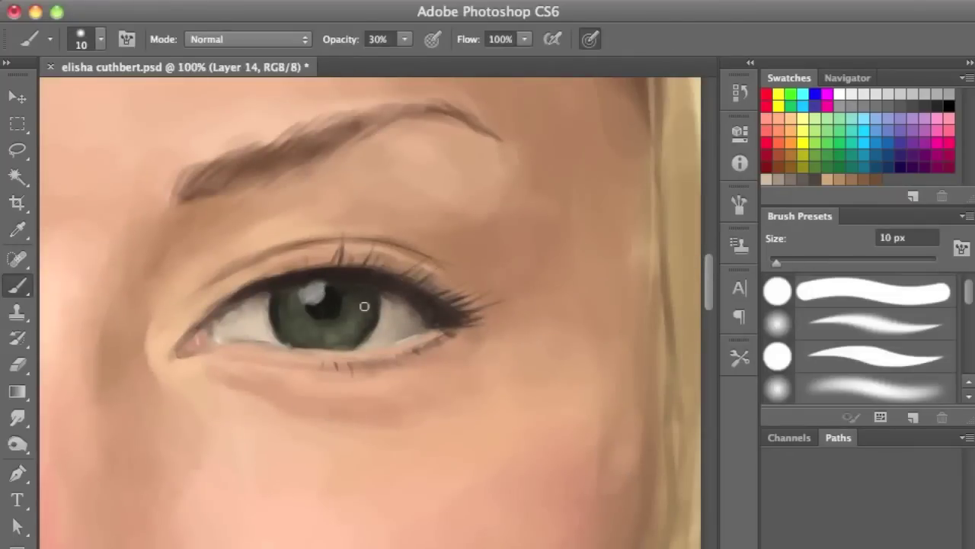
key(4)
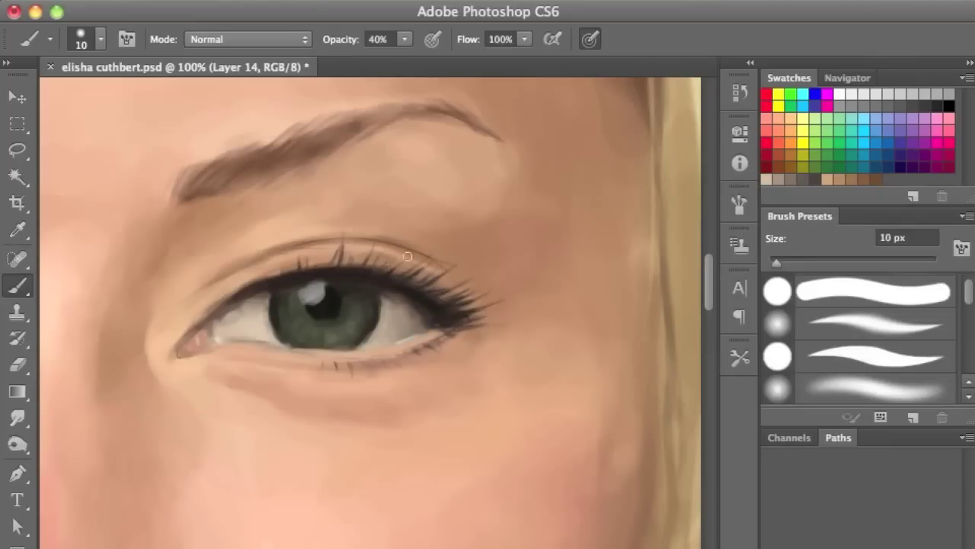
Step: Reframe around the eye and brow, then drop brush opacity to 32% for broad strokes
drag(422, 373, 386, 274)
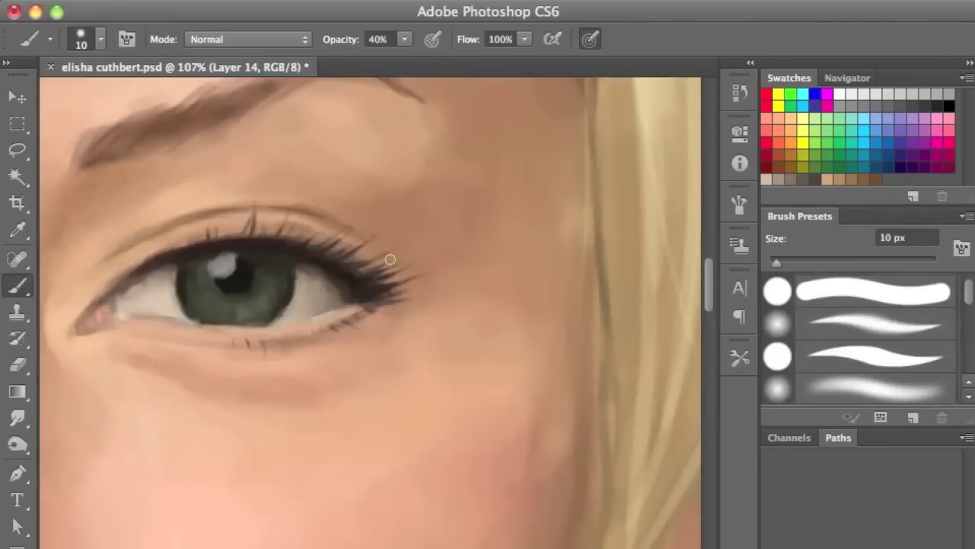
drag(366, 282, 305, 283)
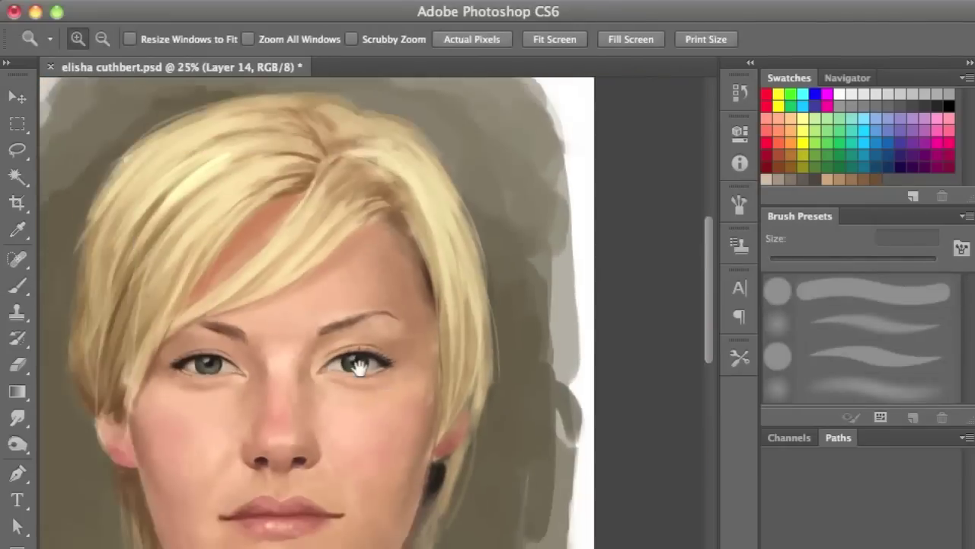
key(bracketright)
key(bracketright)
key(bracketright)
drag(457, 311, 429, 263)
key(bracketleft)
key(bracketleft)
key(bracketleft)
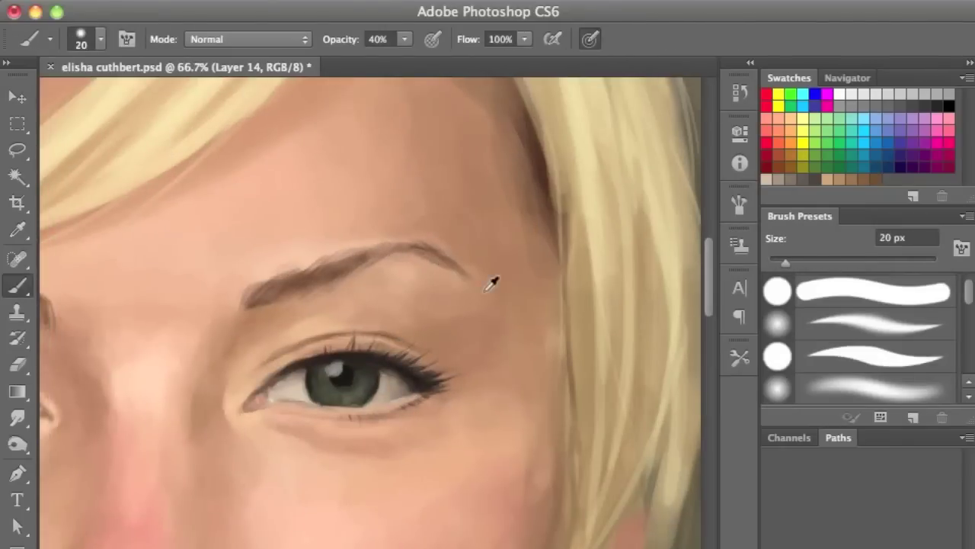
drag(494, 279, 381, 506)
key(bracketright)
key(bracketright)
key(bracketright)
key(3)
key(2)
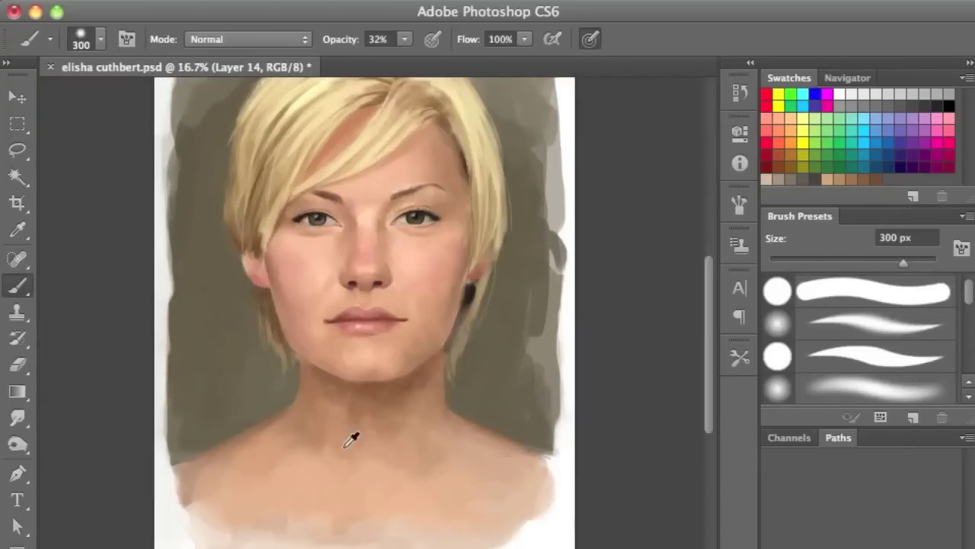
Step: Frame the face and try brush sizes of 100, 70 and 175 px
scroll(391, 402, up, 3)
scroll(442, 399, up, 3)
scroll(442, 399, left, 2)
key(bracketleft)
key(bracketleft)
key(bracketleft)
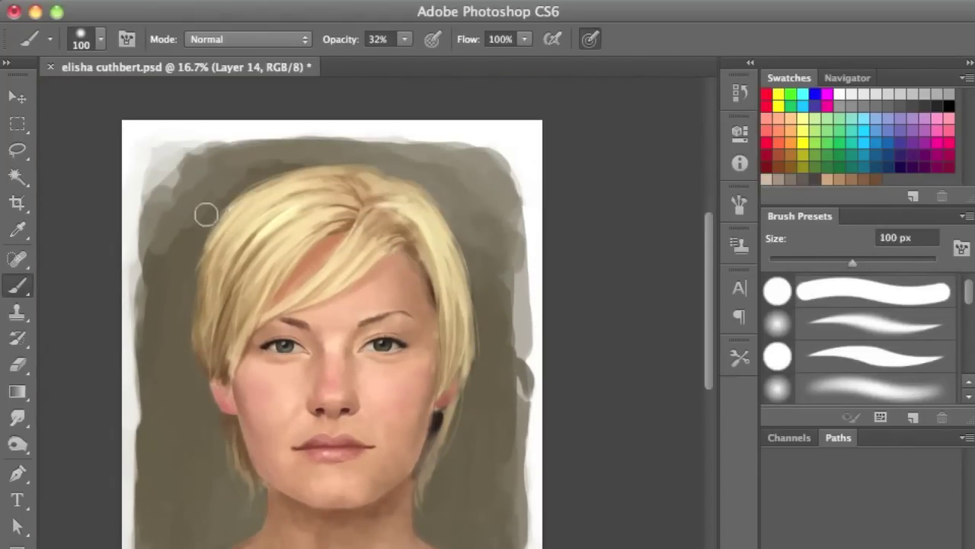
key(bracketright)
key(bracketright)
key(bracketright)
key(bracketleft)
key(bracketleft)
key(bracketleft)
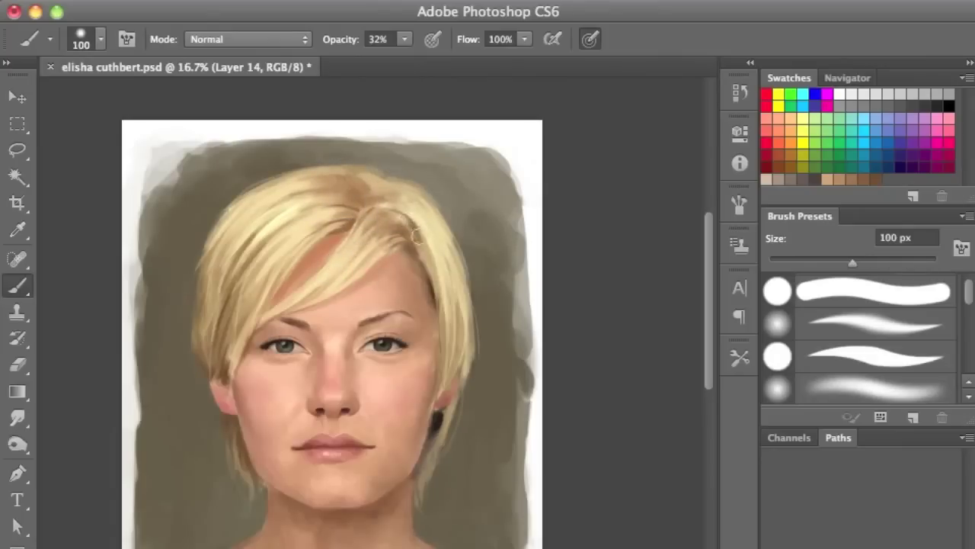
key(bracketleft)
key(bracketleft)
key(bracketleft)
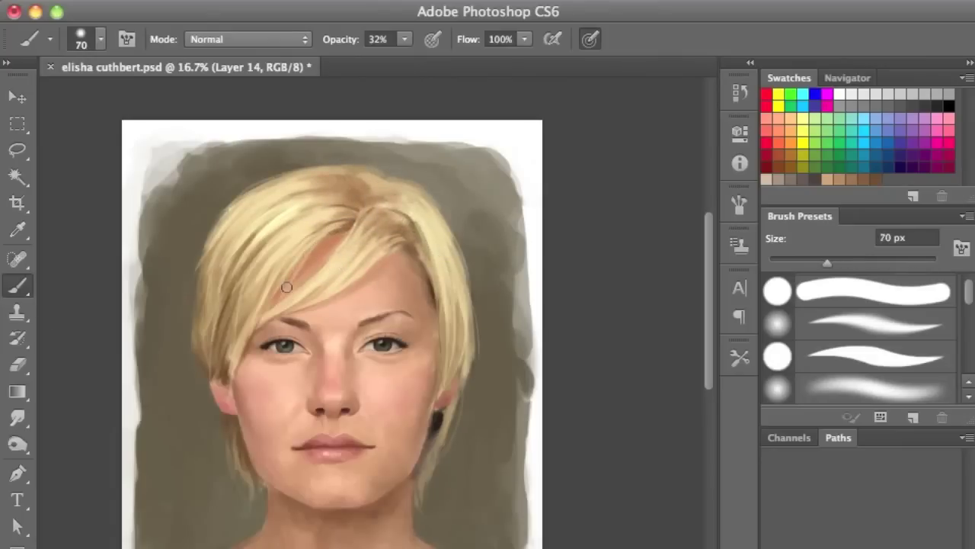
key(bracketright)
key(bracketright)
key(bracketright)
key(bracketright)
Step: Sample the skin colour near the jaw and use a smaller brush for the cheek
alt+click(408, 440)
key(bracketleft)
key(bracketleft)
key(bracketleft)
scroll(426, 364, up, 1)
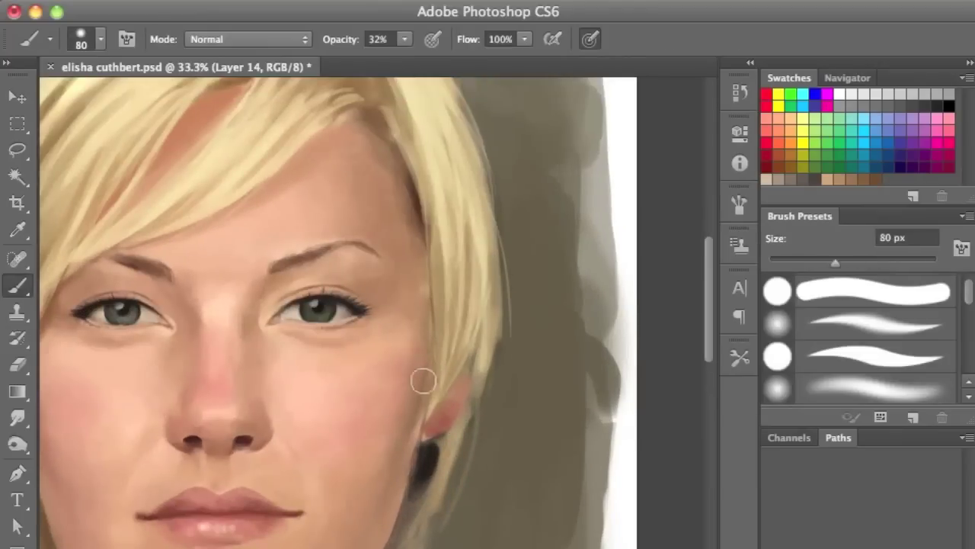
scroll(455, 291, down, 3)
scroll(364, 371, up, 2)
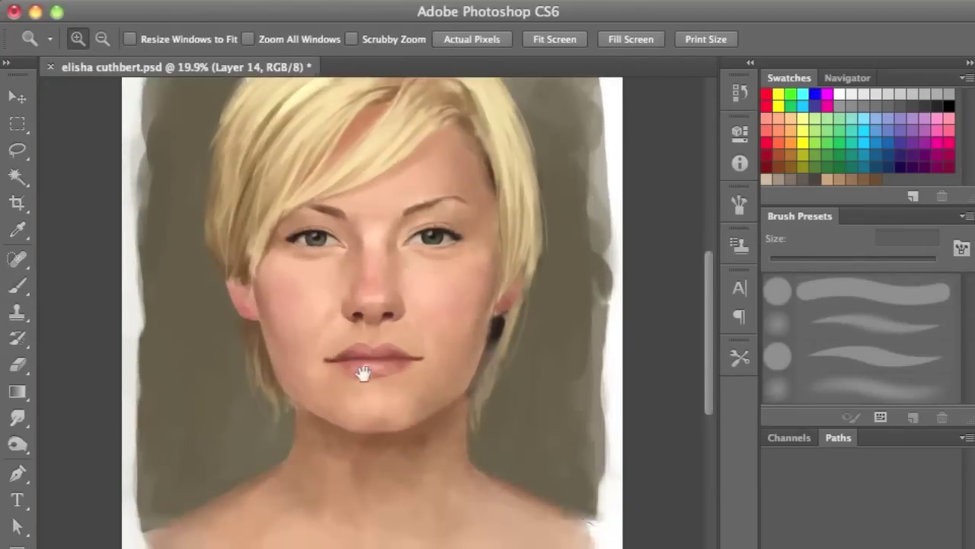
Step: Zoom in on the nose and lips, then save the portrait
scroll(206, 388, up, 2)
key(b)
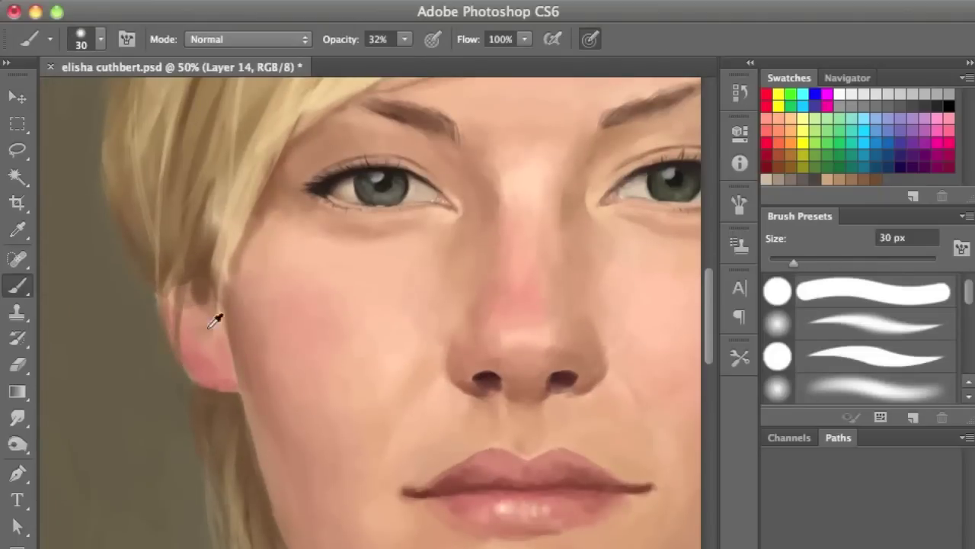
scroll(267, 217, right, 5)
scroll(267, 217, down, 1)
key(bracketright)
key(bracketright)
key(bracketright)
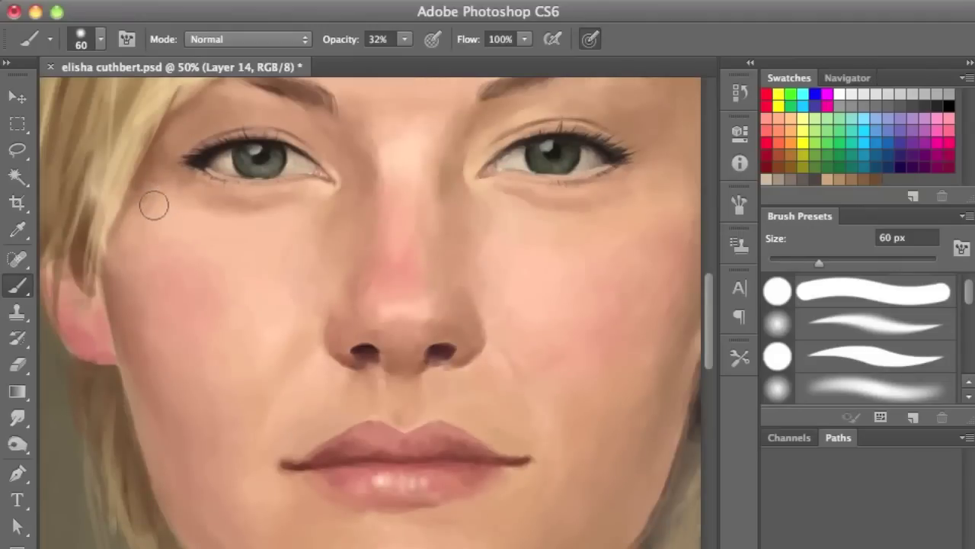
scroll(338, 383, down, 2)
key(z)
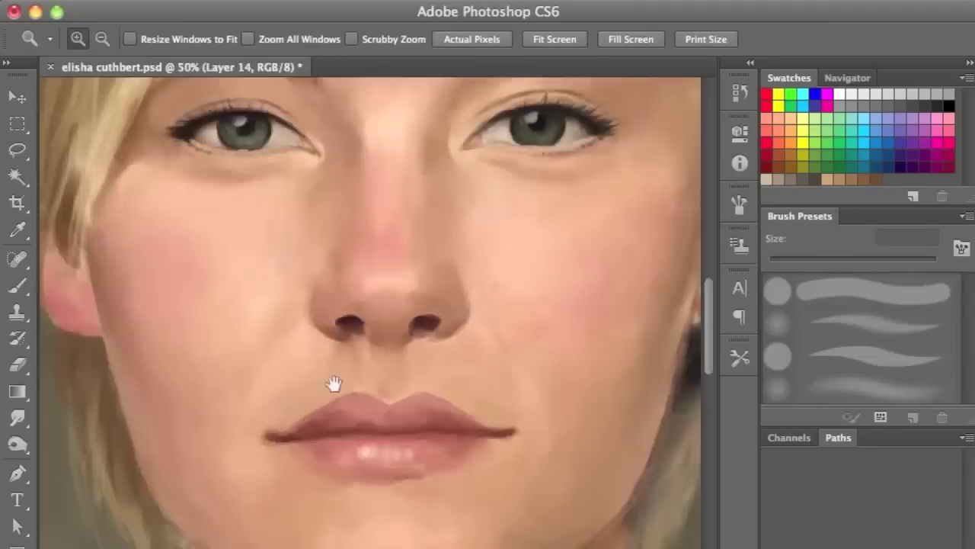
click(337, 382)
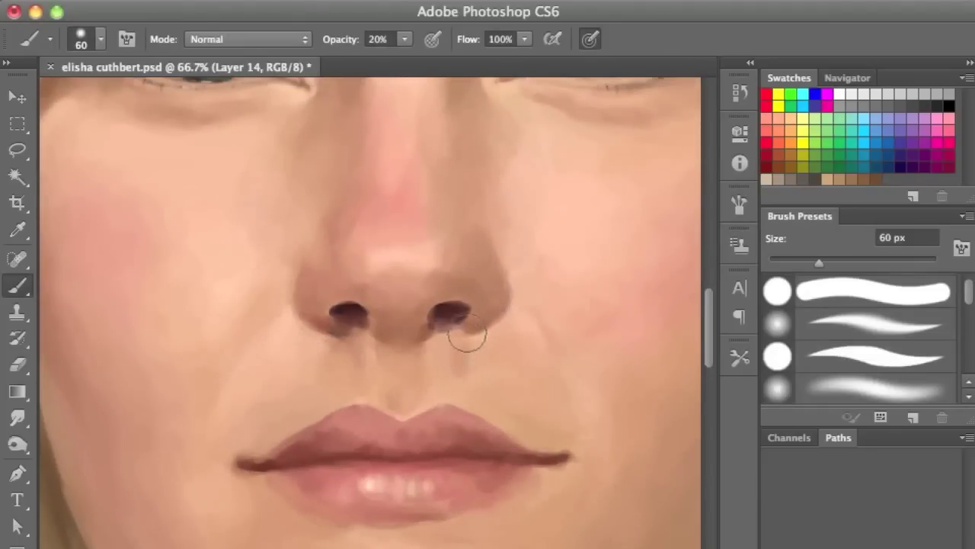
key(z)
key(ctrl+s)
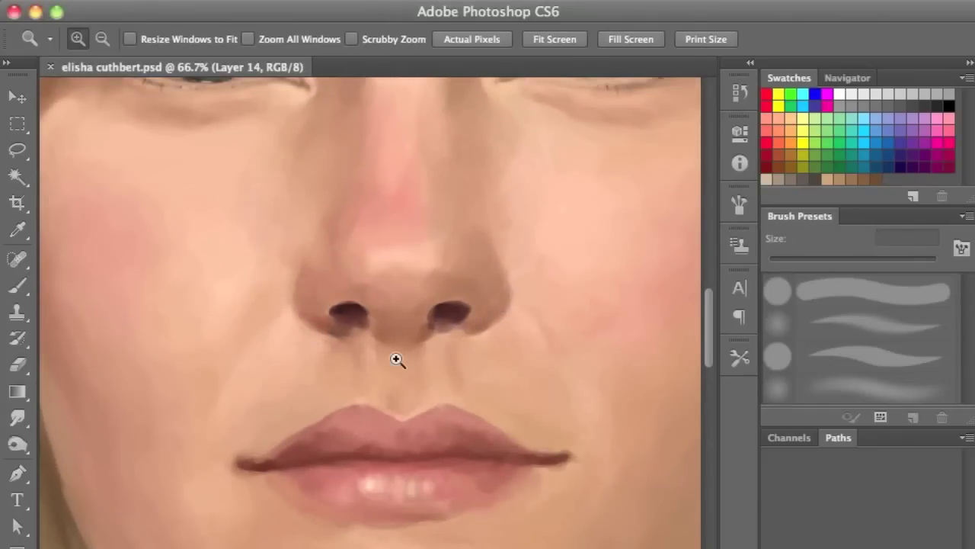
Step: Soften the skin beside the nose at 20% opacity, using brush sizes from 60 to 90 px
key(b)
drag(470, 348, 493, 415)
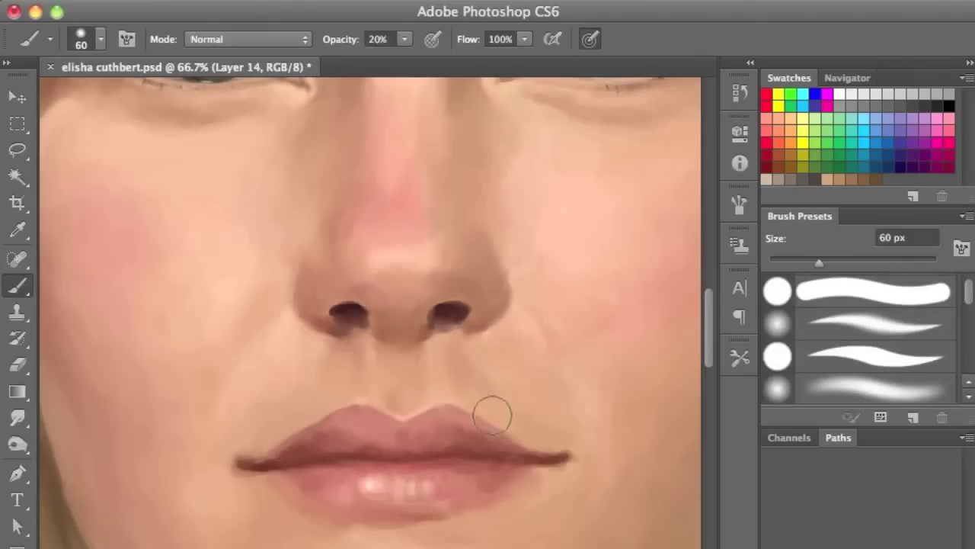
alt+scroll(488, 374, down, 1)
key(bracketright)
key(bracketright)
key(bracketright)
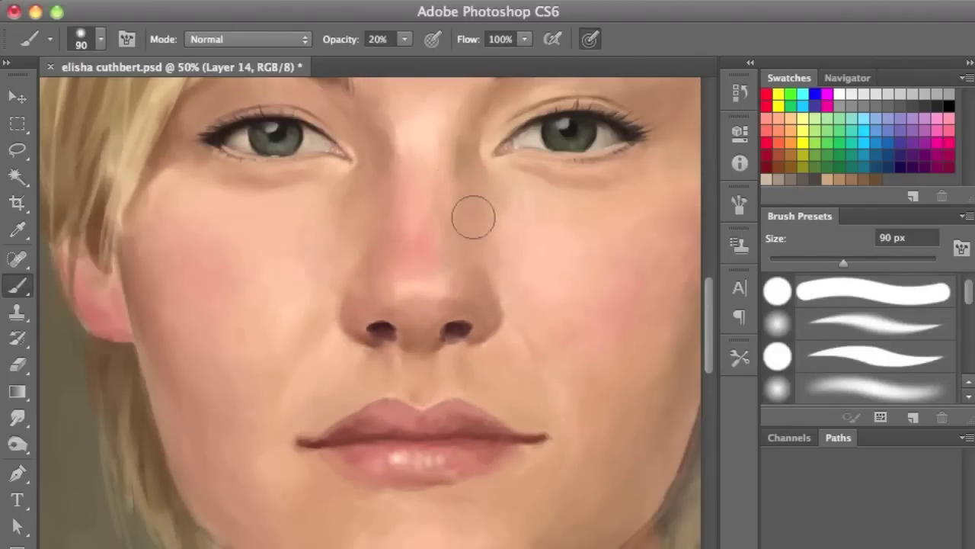
scroll(472, 279, down, 1)
scroll(472, 278, up, 2)
key(bracketleft)
key(bracketleft)
key(bracketleft)
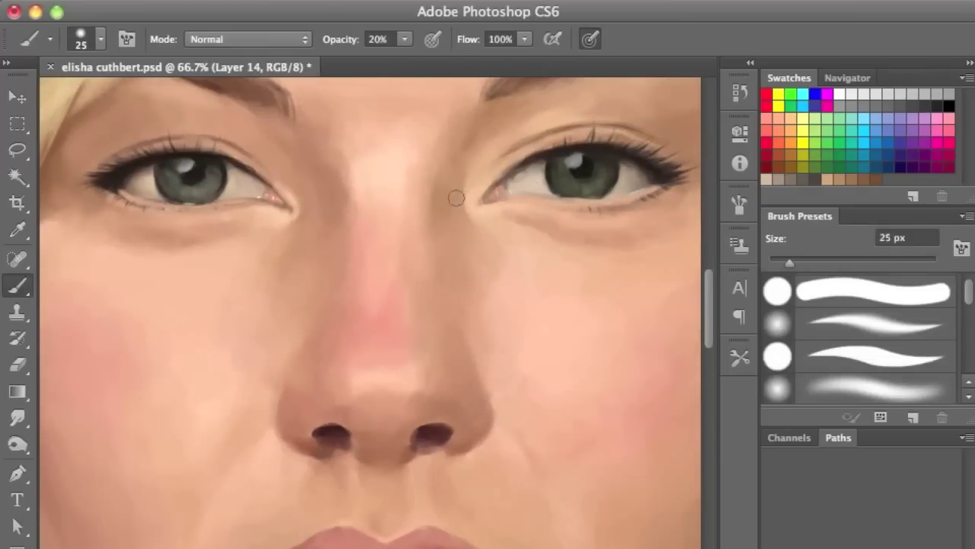
key(bracketright)
key(bracketright)
key(bracketright)
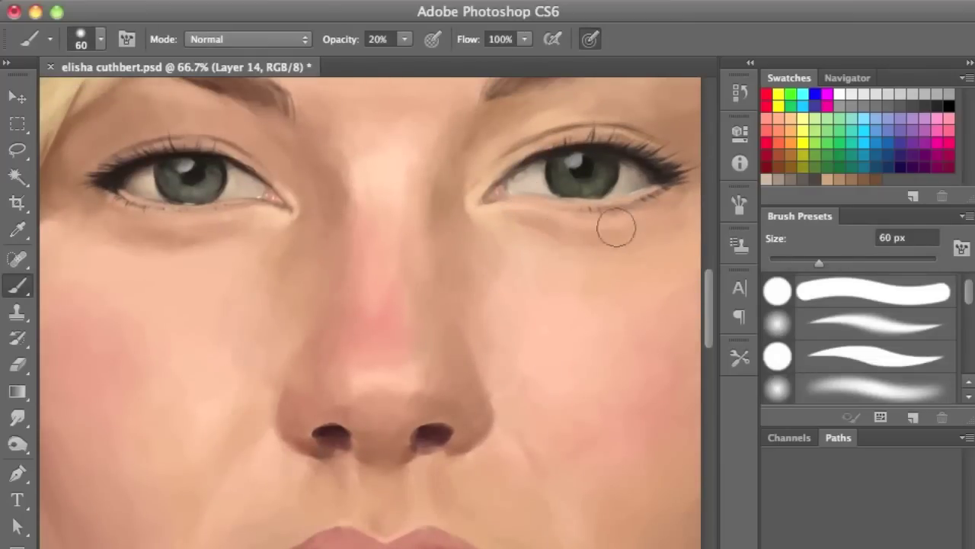
alt+scroll(549, 259, down, 4)
key(bracketright)
key(bracketright)
key(bracketright)
key(bracketright)
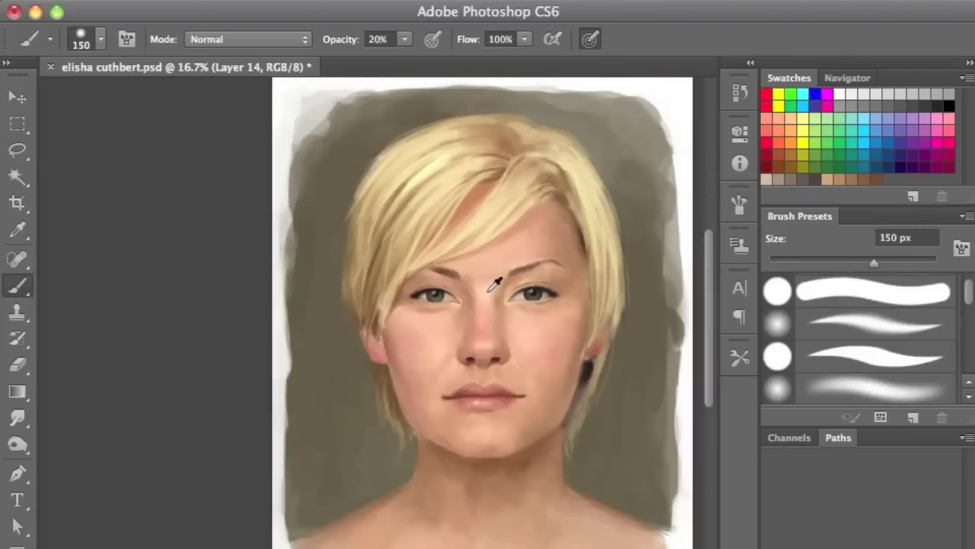
Step: Frame the chin and neck while sizing the brush between 70 and 400 px
super+click(488, 349)
key(bracketleft)
key(bracketleft)
key(bracketleft)
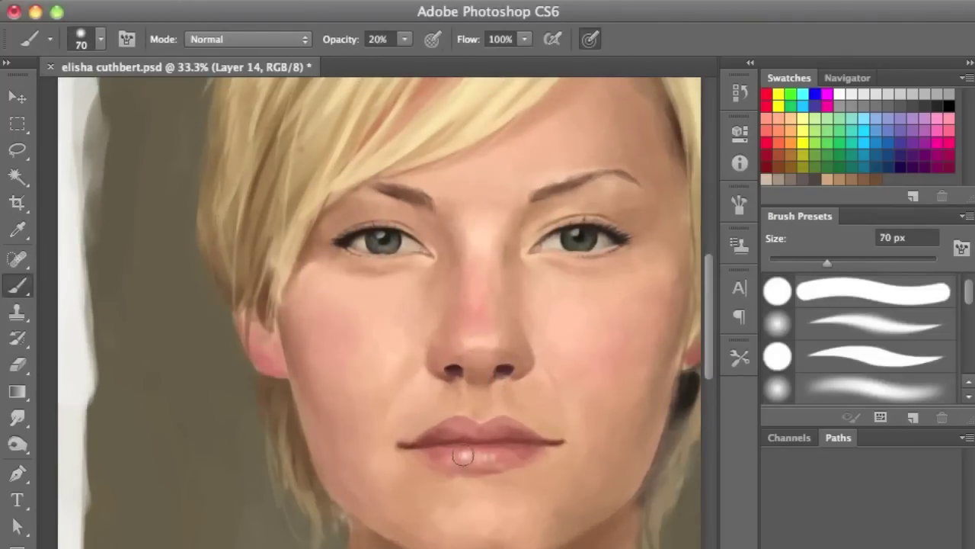
alt+super+click(483, 331)
super+click(477, 450)
key(bracketright)
key(bracketright)
key(bracketright)
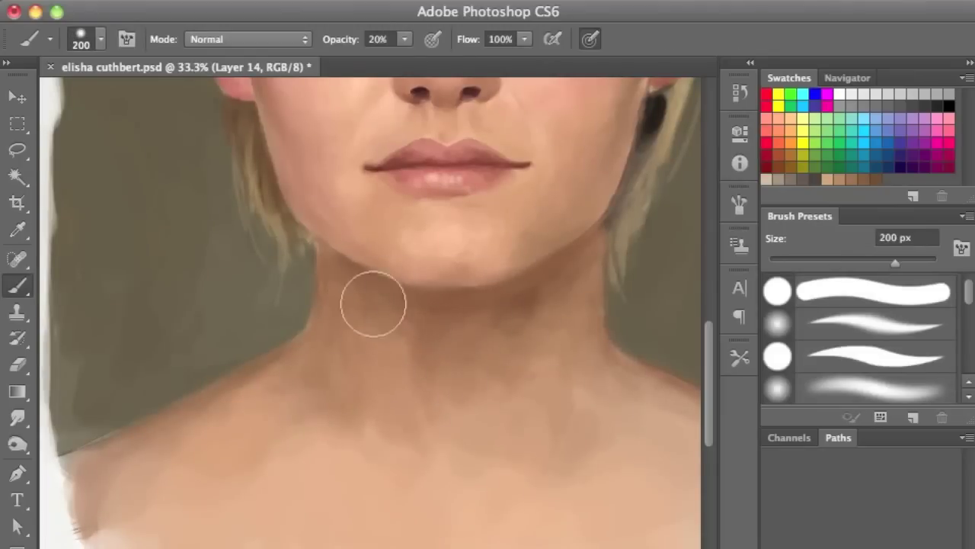
alt+super+click(409, 442)
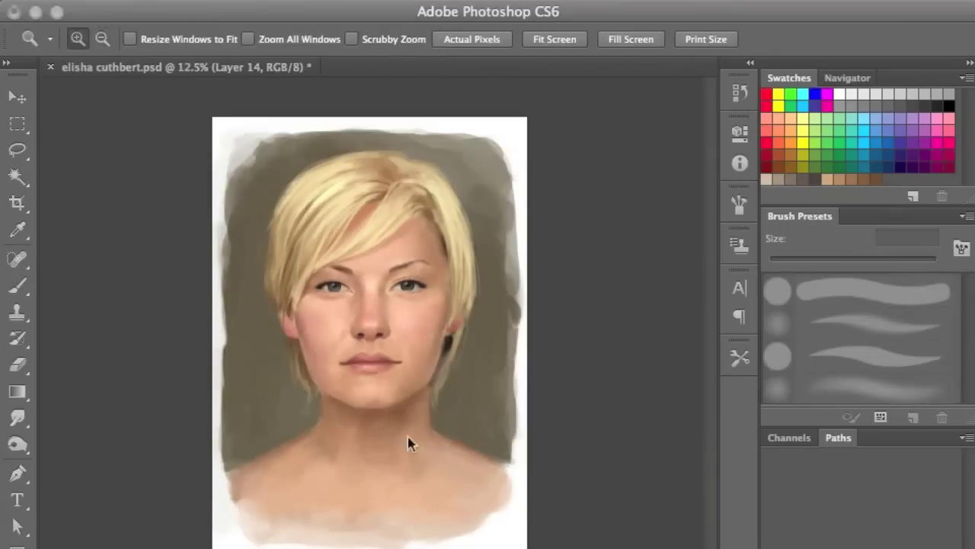
key(bracketright)
key(bracketright)
key(bracketright)
key(bracketleft)
key(bracketleft)
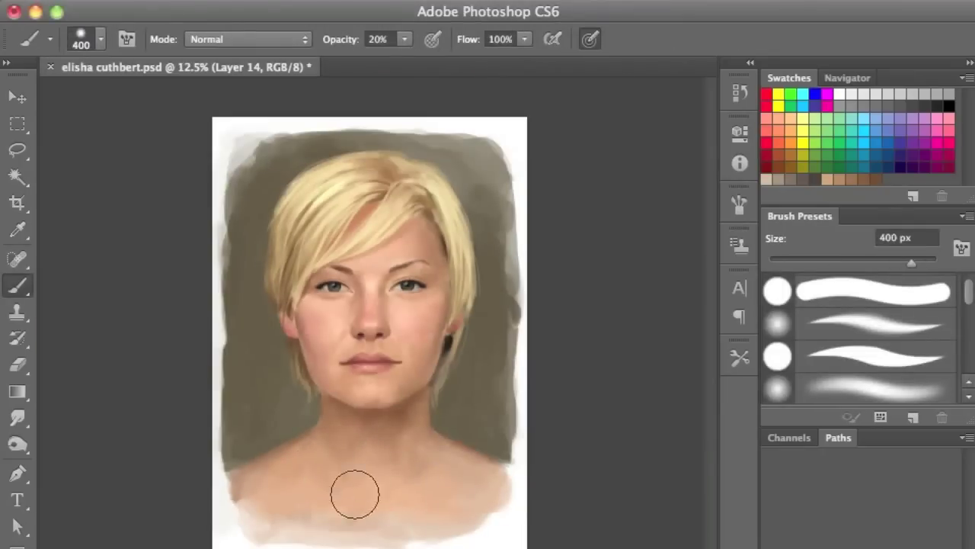
Step: Zoom in on the chin and soften the jaw edge near the earring at 32% opacity
super+click(450, 425)
super+click(417, 365)
key(bracketleft)
key(bracketleft)
key(bracketleft)
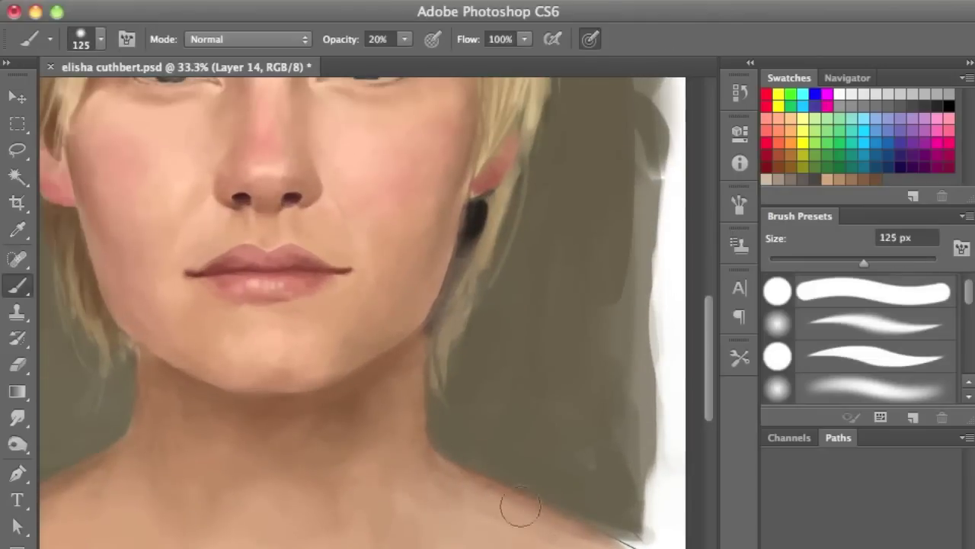
key(bracketleft)
key(bracketleft)
key(bracketleft)
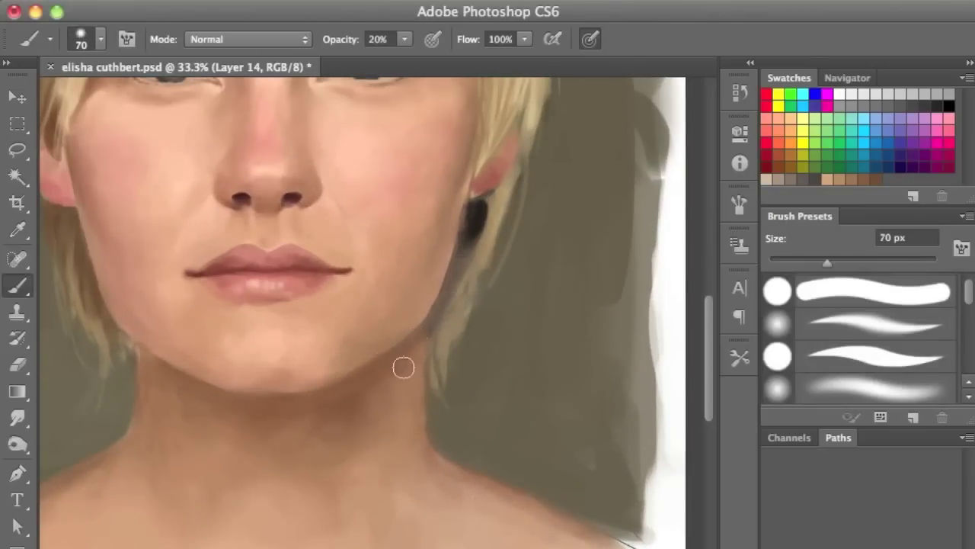
key(bracketright)
key(bracketright)
key(bracketright)
key(3)
key(2)
key(bracketleft)
key(bracketleft)
key(bracketleft)
key(bracketleft)
key(bracketleft)
drag(491, 240, 480, 225)
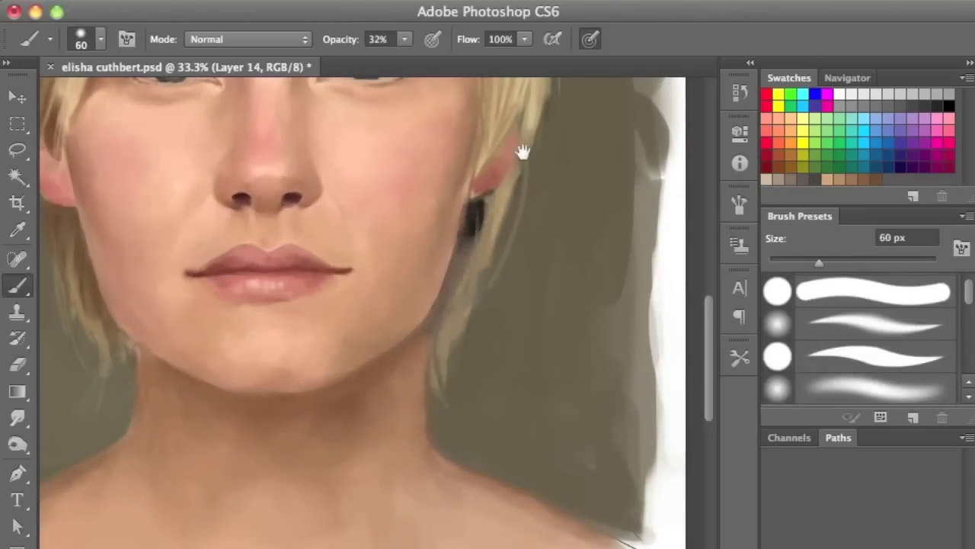
drag(522, 151, 479, 251)
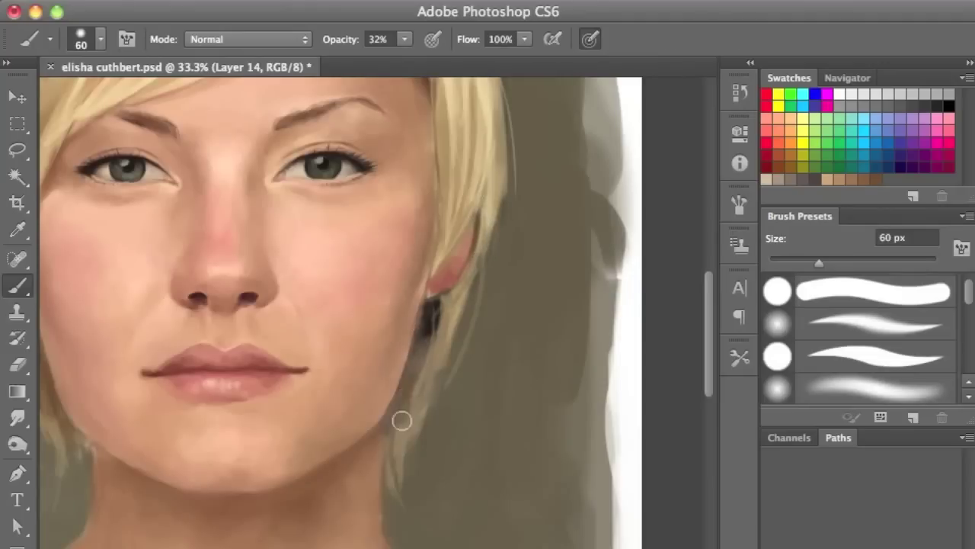
key(bracketright)
key(bracketright)
key(bracketright)
key(bracketleft)
key(bracketleft)
key(bracketleft)
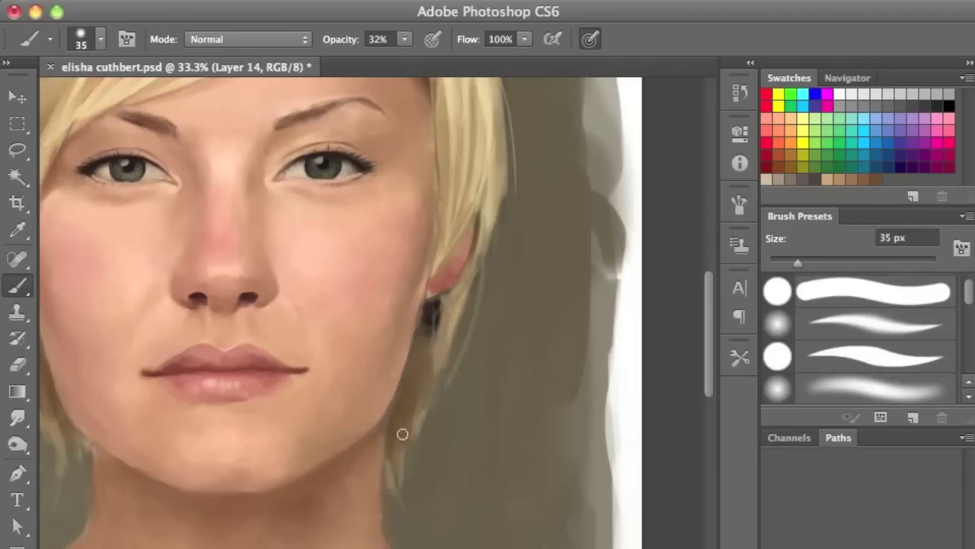
scroll(449, 389, down, 3)
Step: Paint the red signature beside the neck with a 10 px brush at 90% opacity
key(ctrl+plus)
key(9)
key(bracketleft)
key(bracketleft)
key(bracketleft)
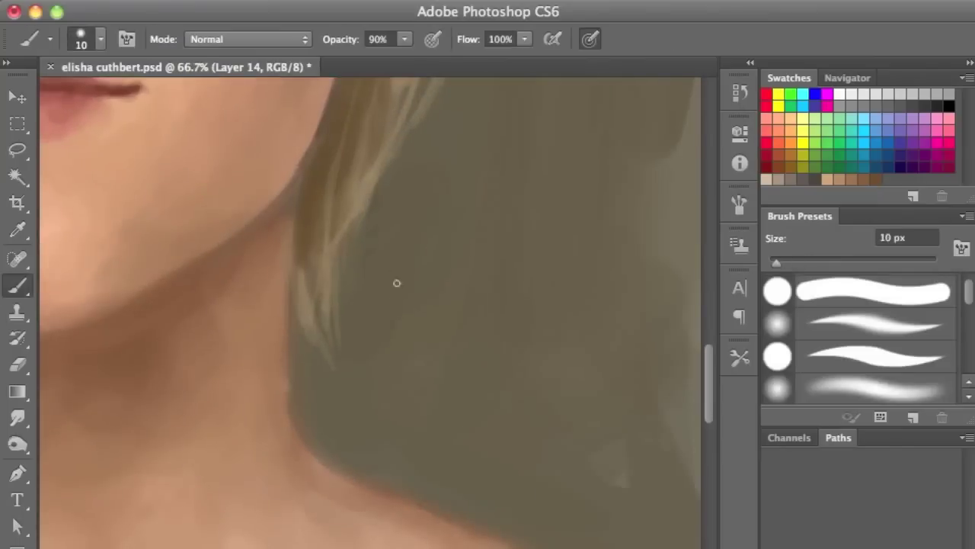
drag(403, 313, 434, 373)
scroll(433, 373, down, 2)
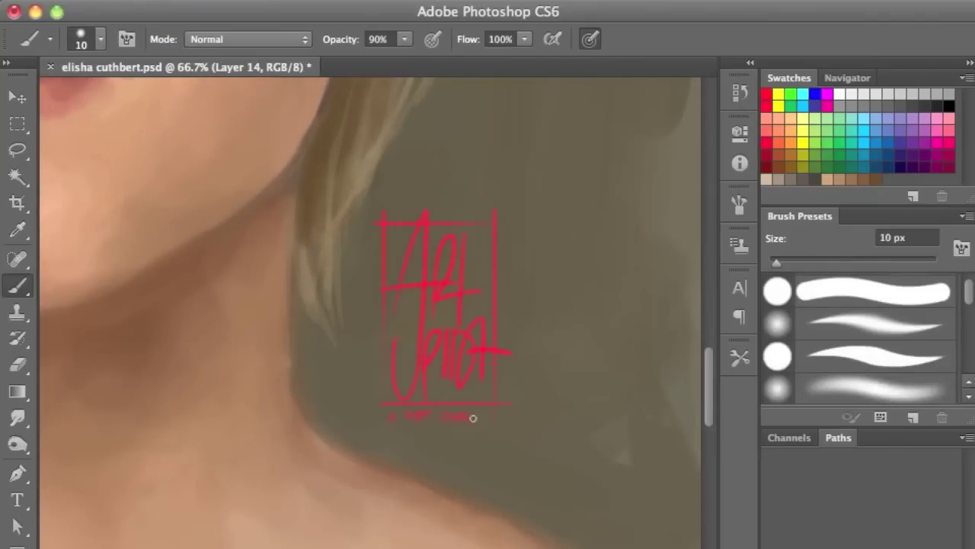
Step: Save the painting and reframe the view to check the whole portrait
key(z)
key(ctrl+minus)
key(ctrl+minus)
key(ctrl+s)
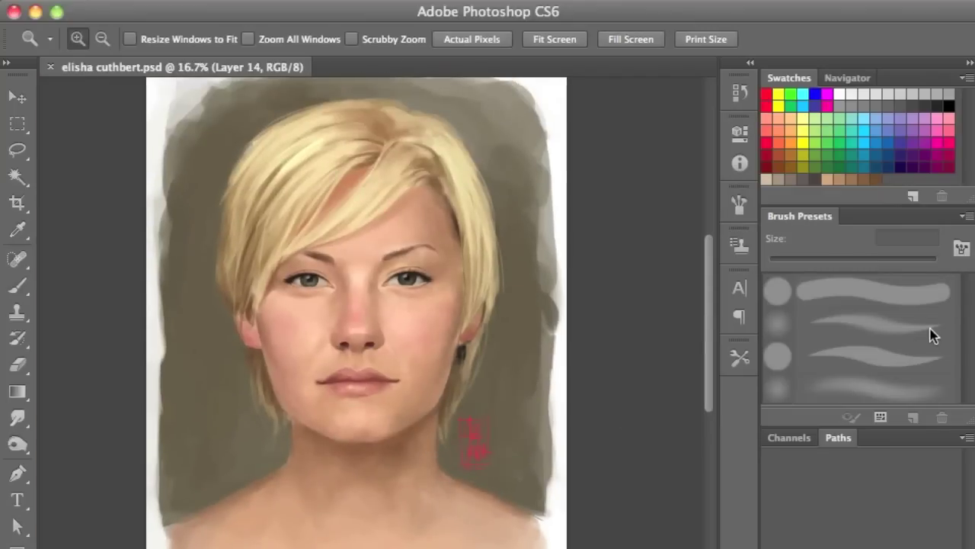
key(ctrl+plus)
drag(562, 222, 457, 298)
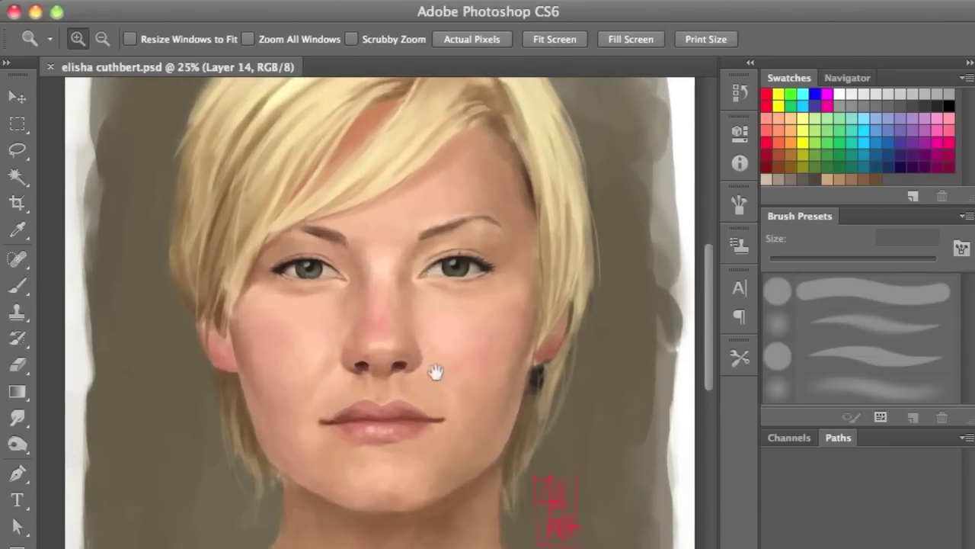
drag(435, 372, 437, 354)
key(ctrl+minus)
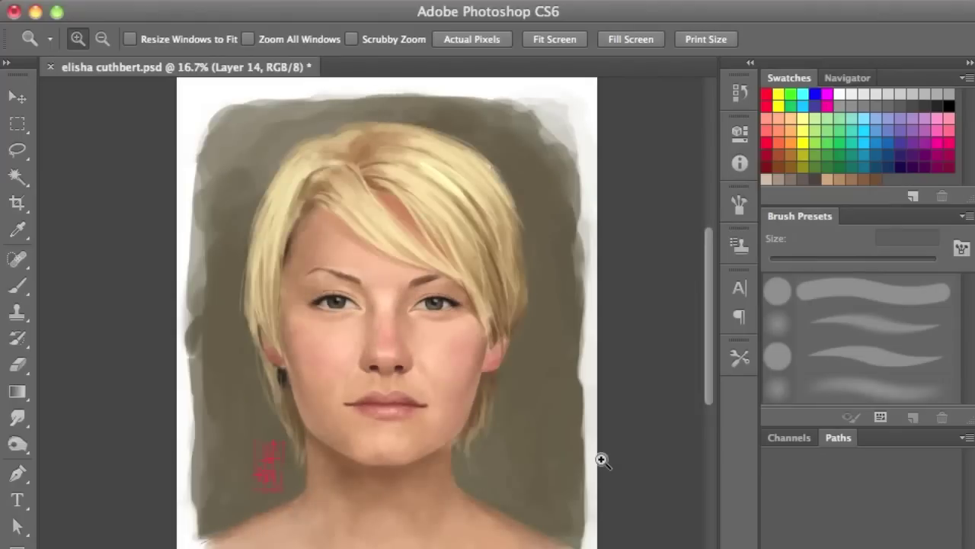
Step: Flip the canvas back and zoom between the eye, the whole portrait and the chin
key(h)
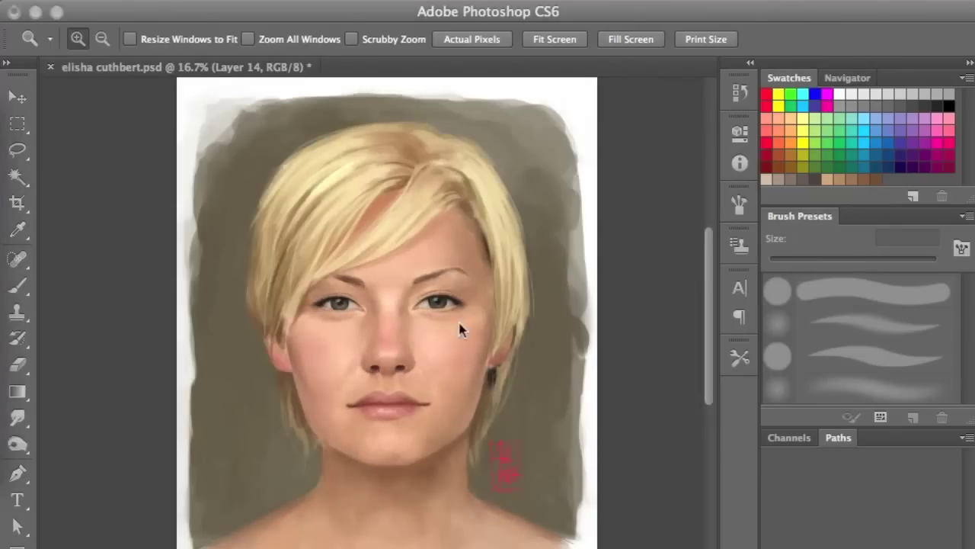
click(440, 317)
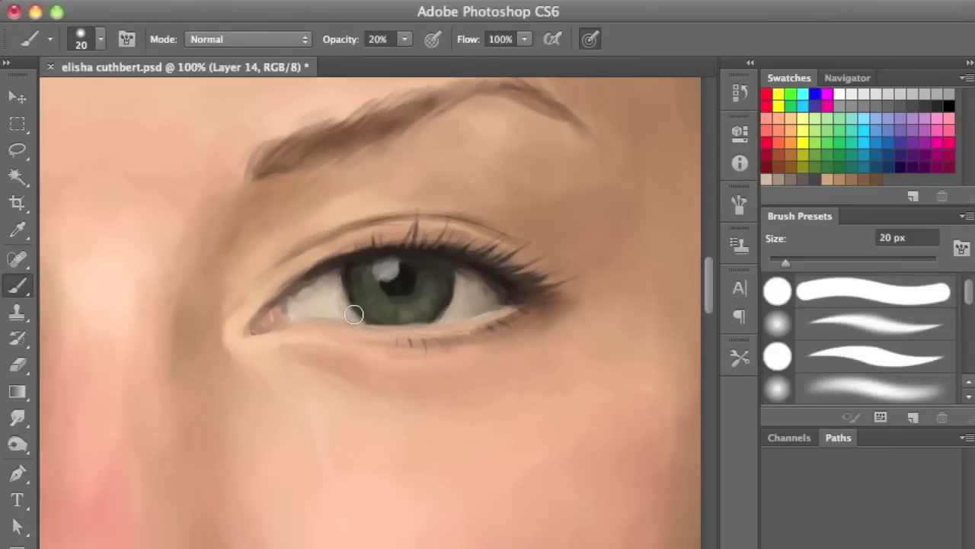
key(z)
key(ctrl+0)
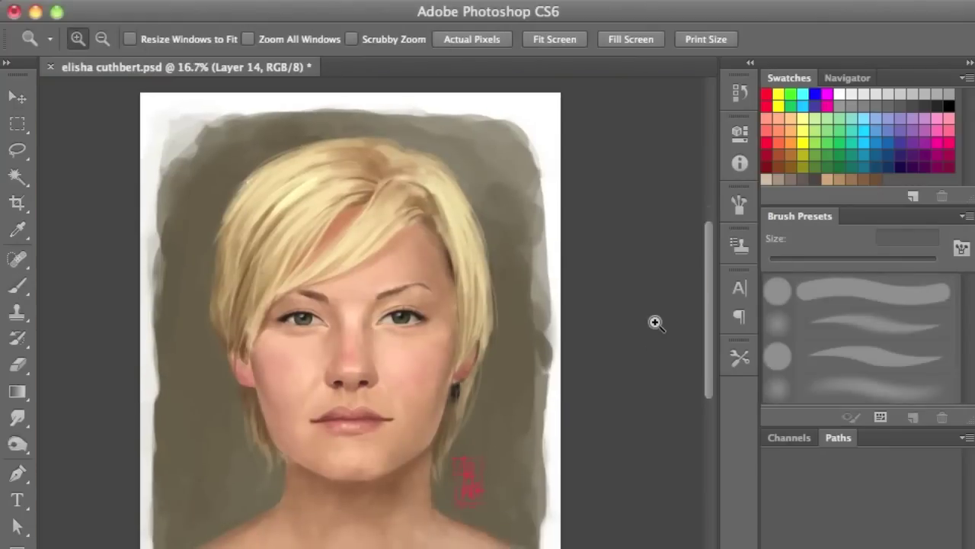
key(b)
click(414, 410)
Step: Touch up the eye at 100% with a 20 px brush, then zoom out to the whole portrait
key(z)
key(ctrl+minus)
key(ctrl+minus)
key(ctrl+minus)
key(ctrl+plus)
key(b)
key(ctrl+1)
key(bracketleft)
key(bracketleft)
key(bracketleft)
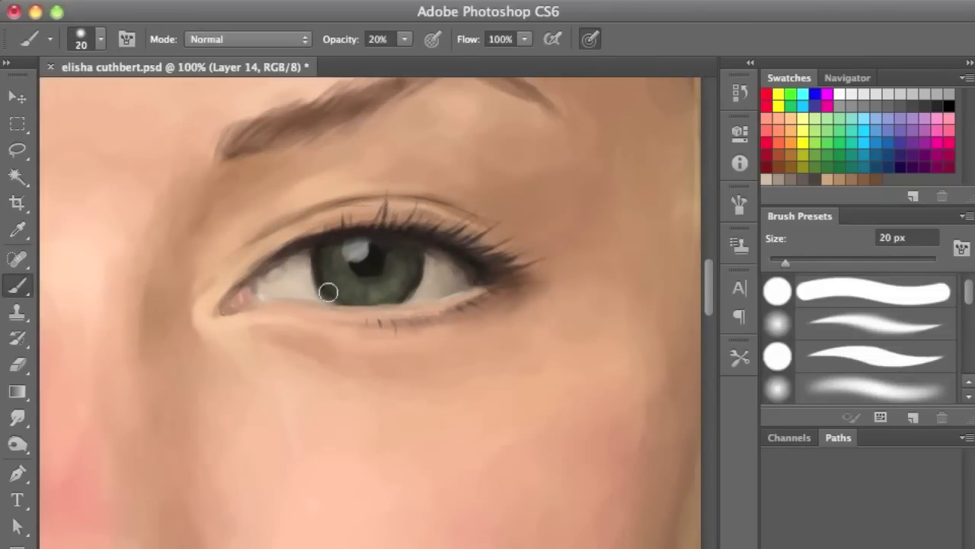
key(z)
key(ctrl+0)
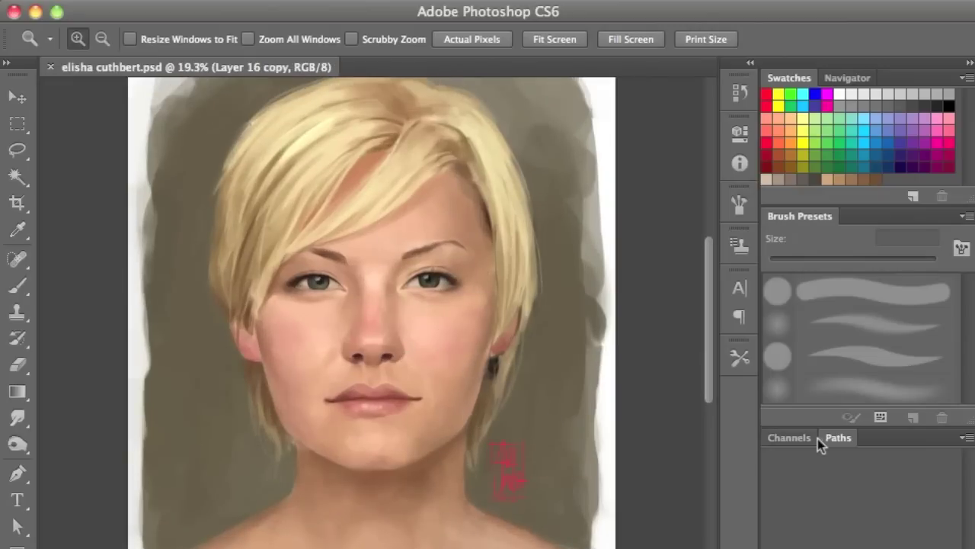
Step: Hide the panels, enter Quick Mask mode, frame the red signature and save the painting
click(425, 312)
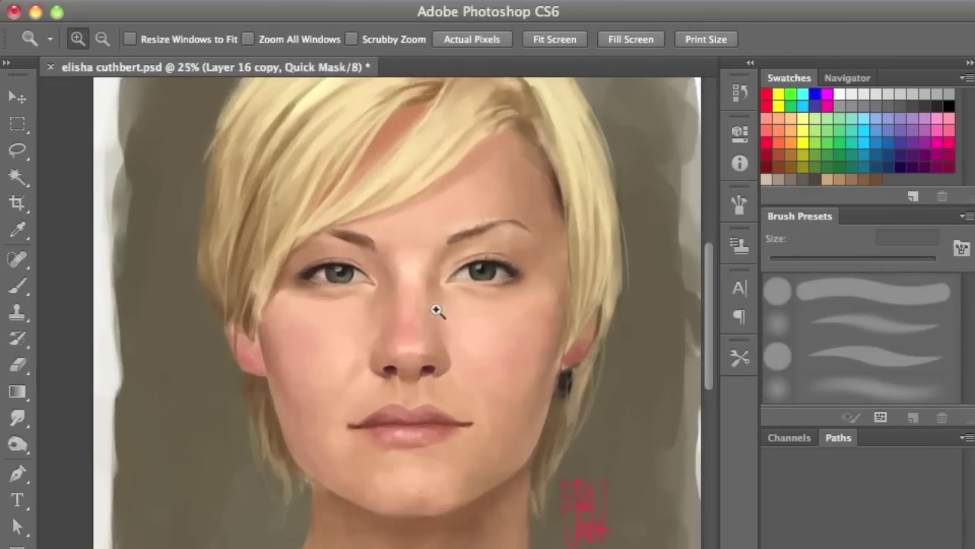
key(Tab)
key(q)
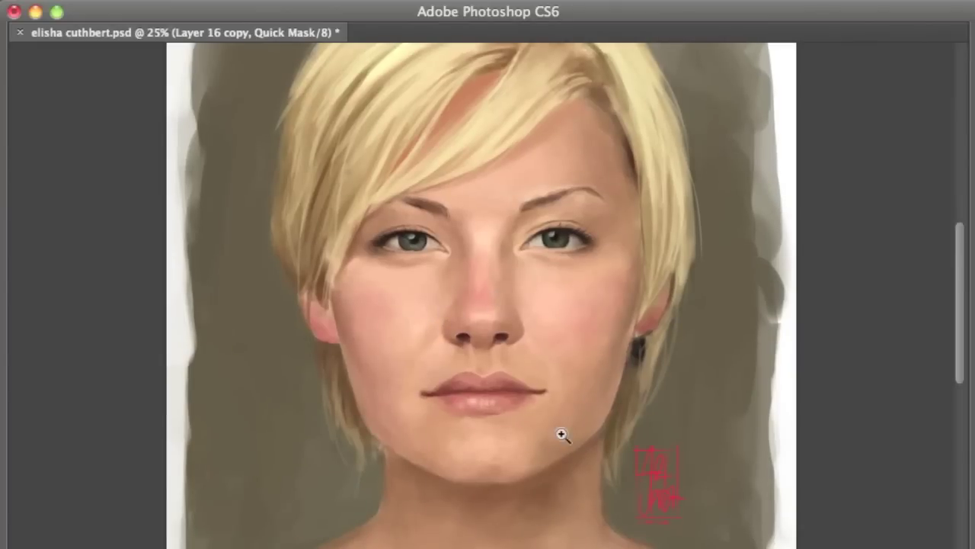
drag(625, 470, 649, 471)
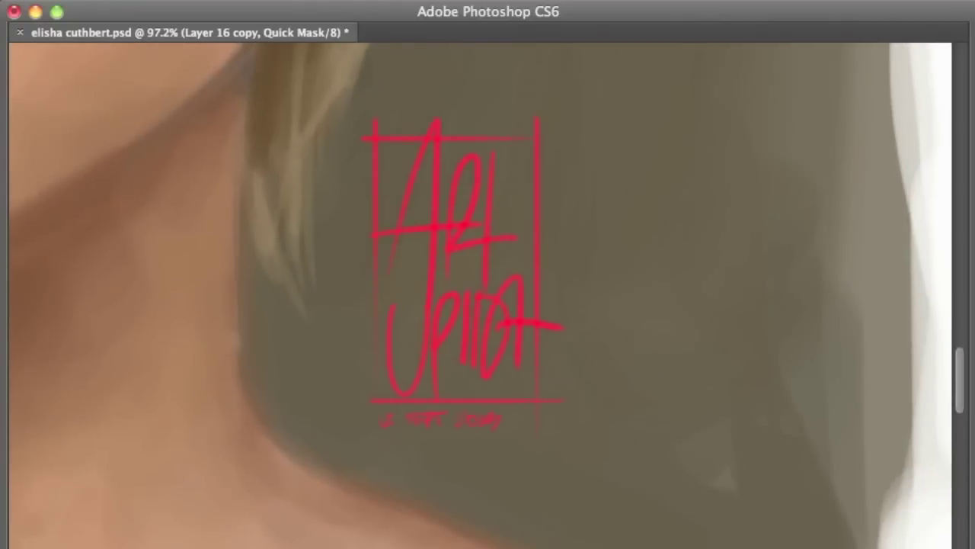
drag(620, 251, 505, 256)
drag(514, 316, 714, 329)
key(ctrl+s)
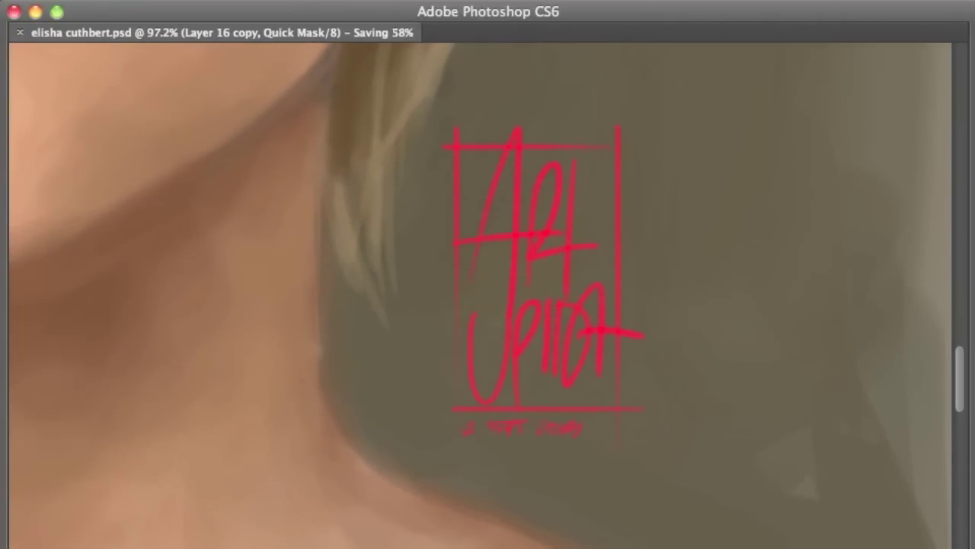